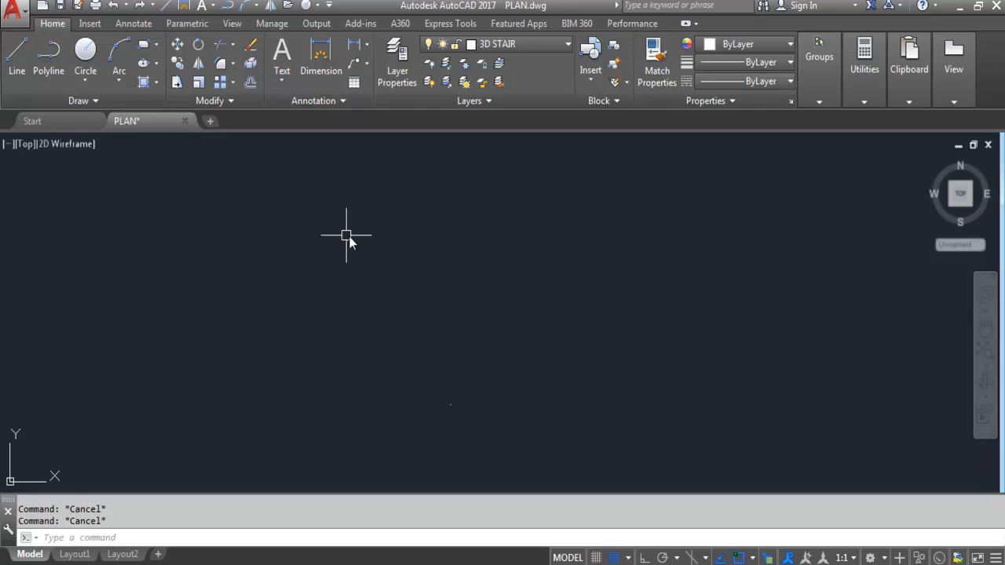
- Show the menu bar and switch the workspace to 3D Modeling
click(328, 5)
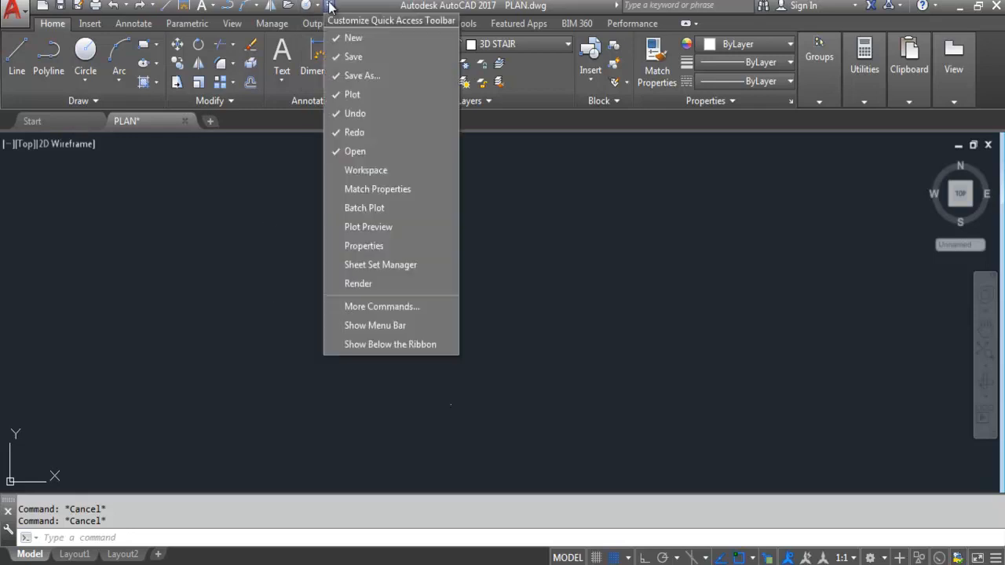
click(371, 326)
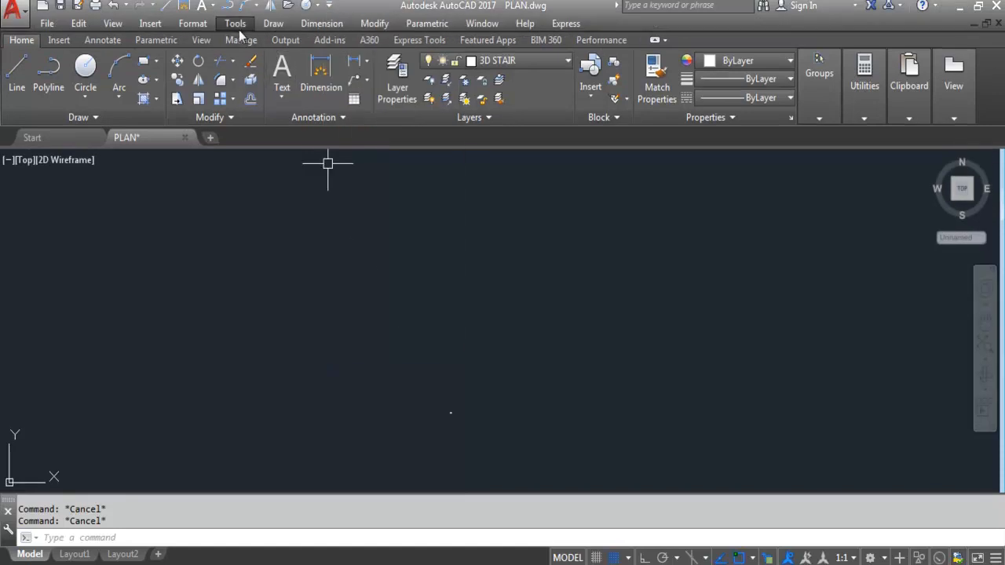
click(235, 23)
mouse_move(260, 9)
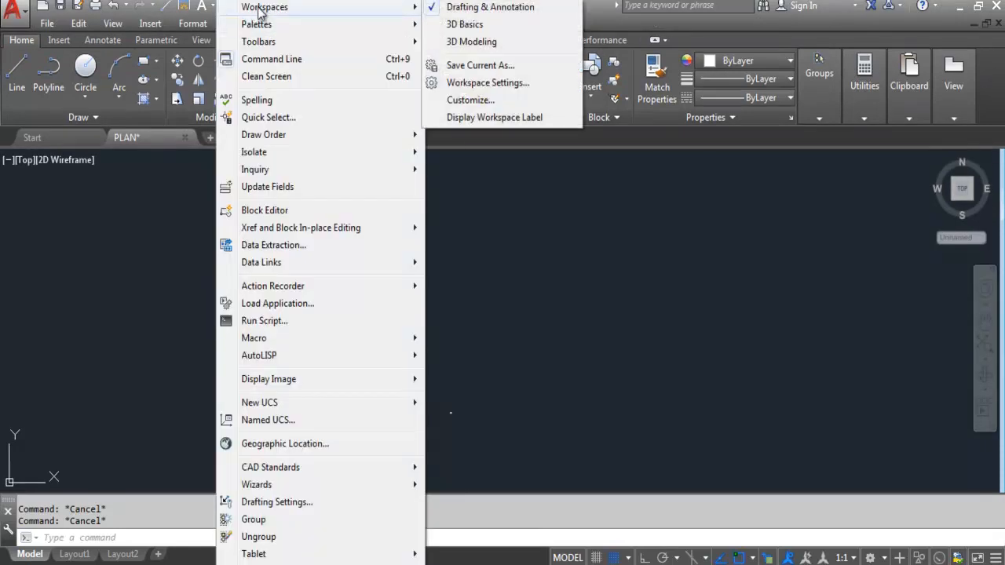
click(491, 44)
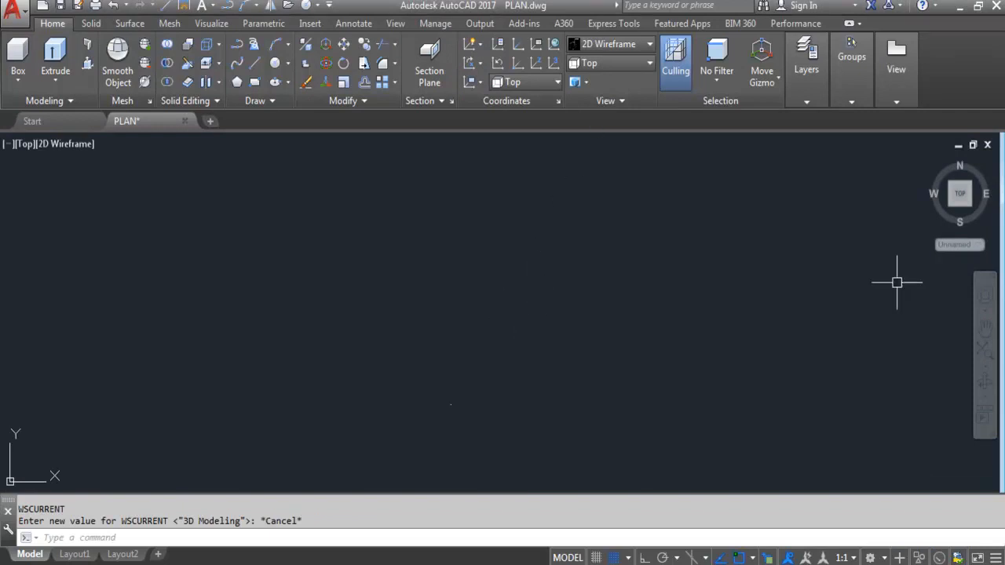
- Set the model view to SW Isometric
click(618, 65)
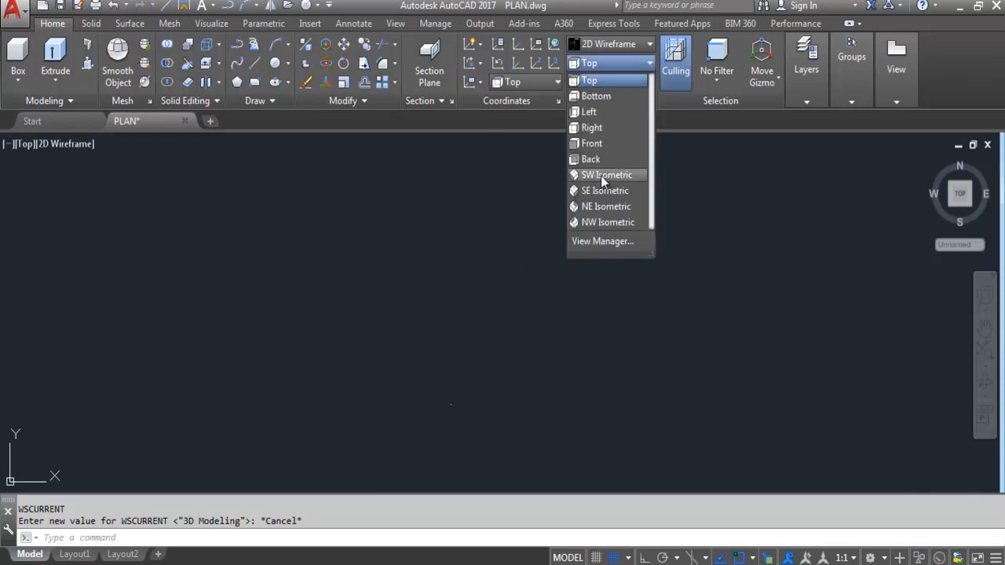
click(602, 176)
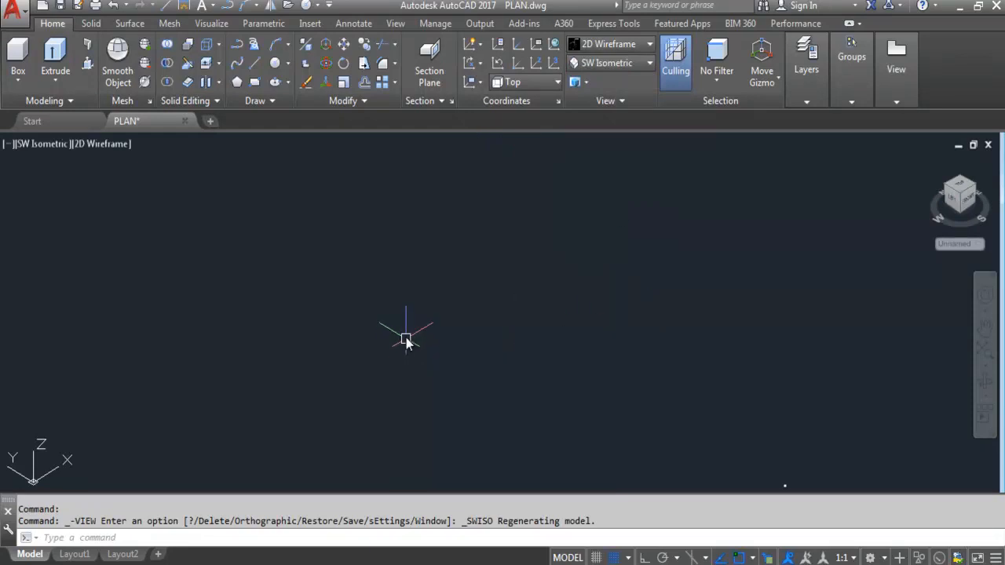
key(Escape)
key(Escape)
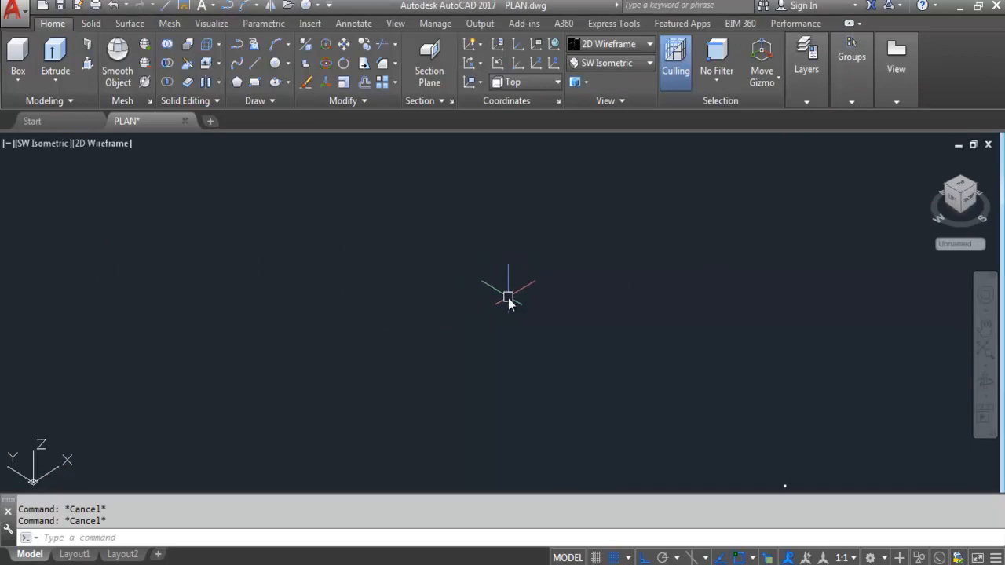
- Draw a freehand rectangle on the ground plane in the middle of the empty drawing area
text(REC)
key(Return)
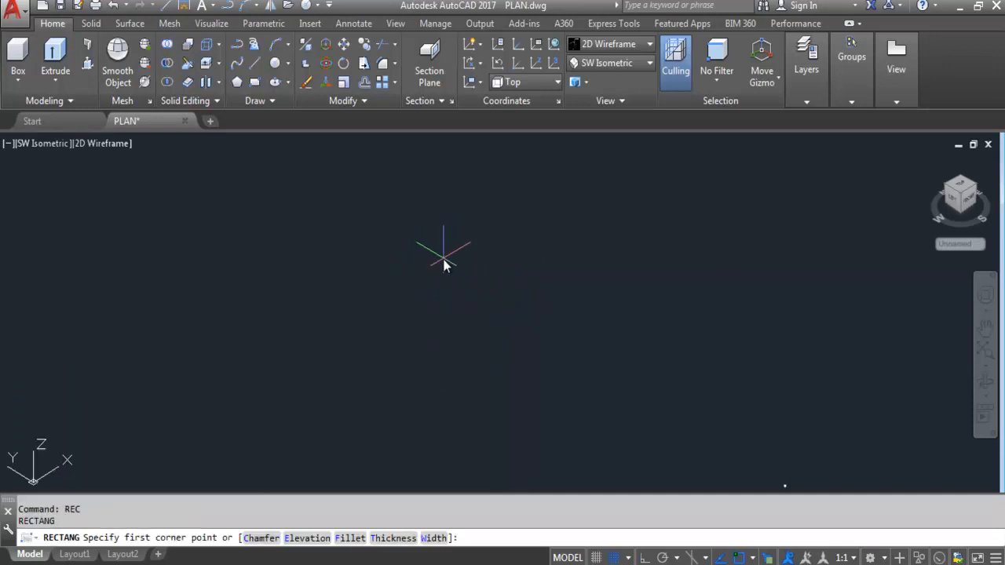
click(443, 258)
click(459, 349)
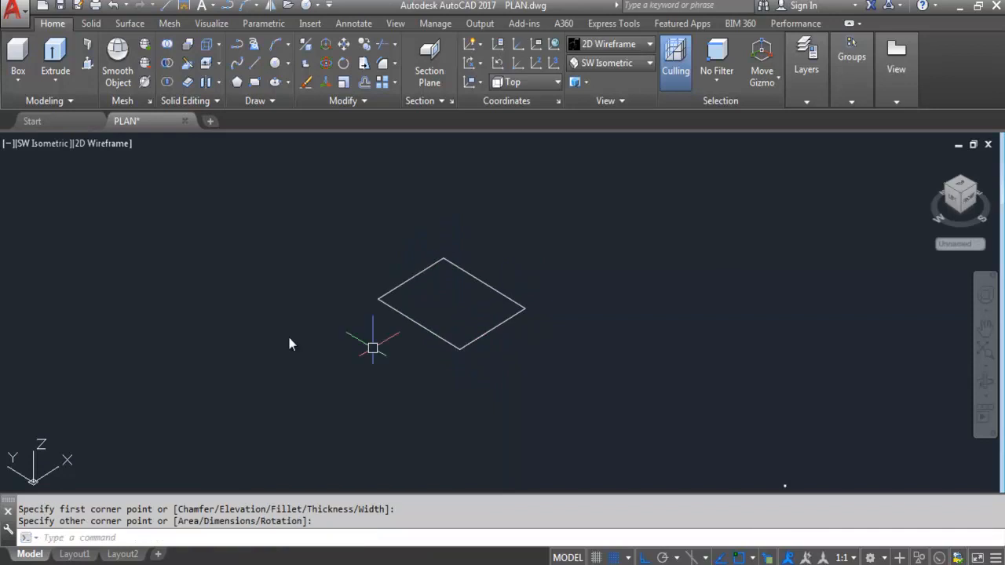
scroll(459, 298, up, 2)
scroll(568, 405, down, 2)
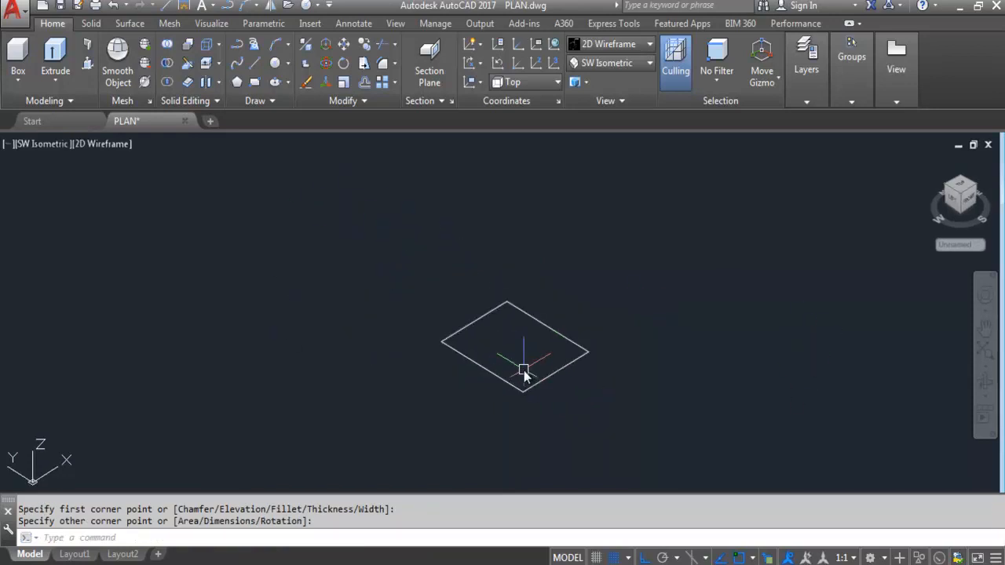
- Draw a circle inside the rectangle, centred roughly on its middle and kept within its edges
text(C)
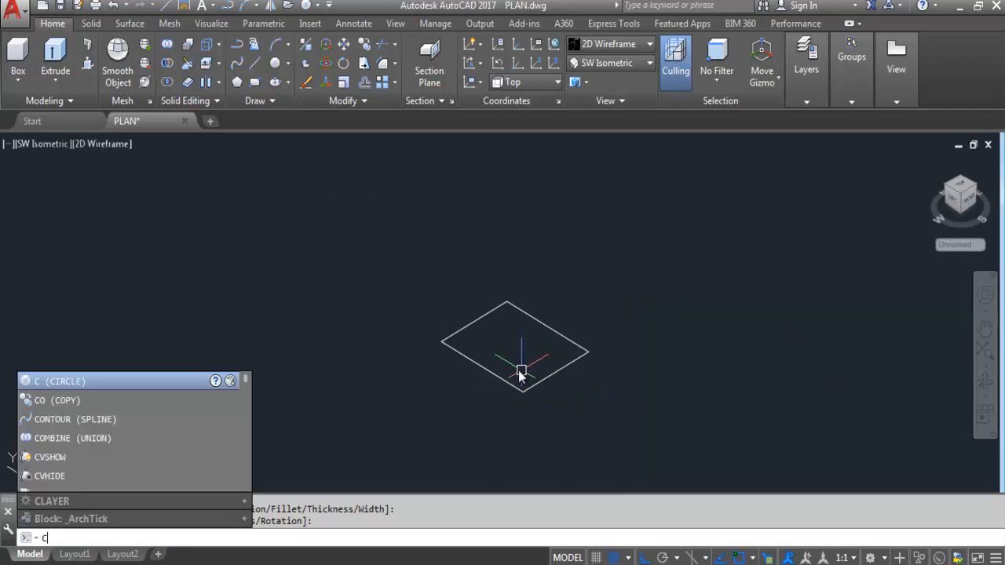
key(Return)
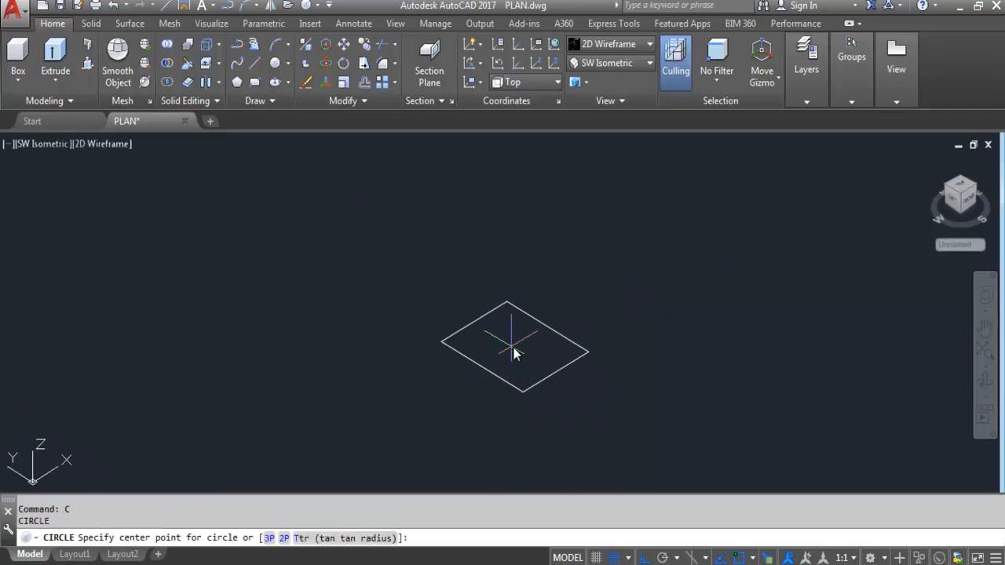
click(518, 348)
scroll(547, 354, up, 2)
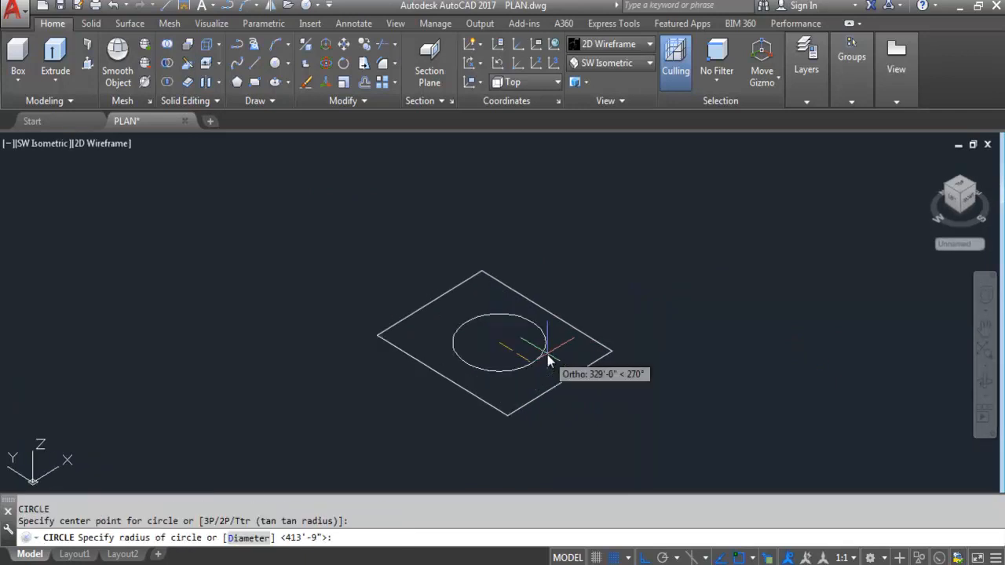
click(554, 354)
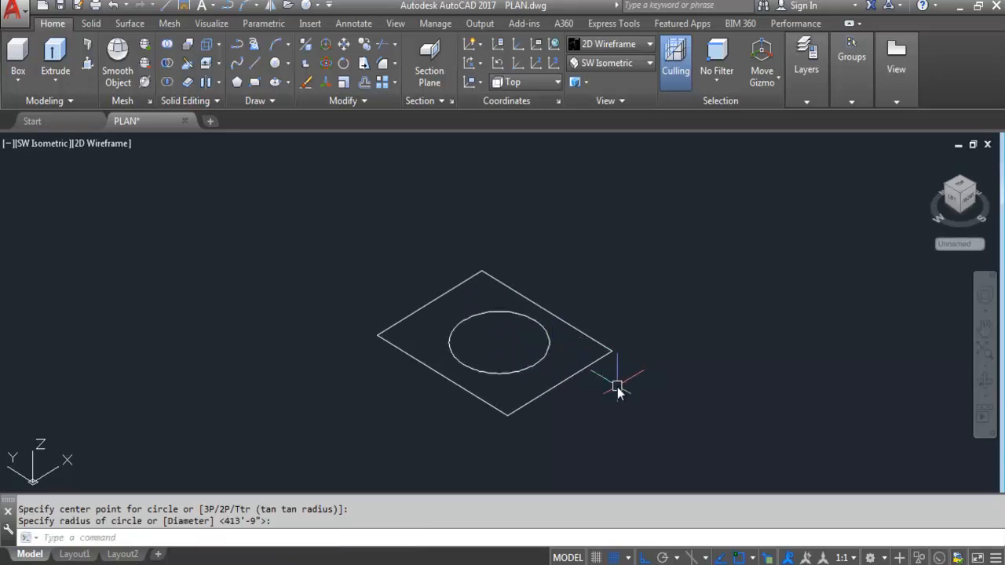
- Offset the circle inward by a distance picked between two points to create a smaller concentric circle
text(o)
key(Return)
scroll(540, 377, up, 4)
click(522, 355)
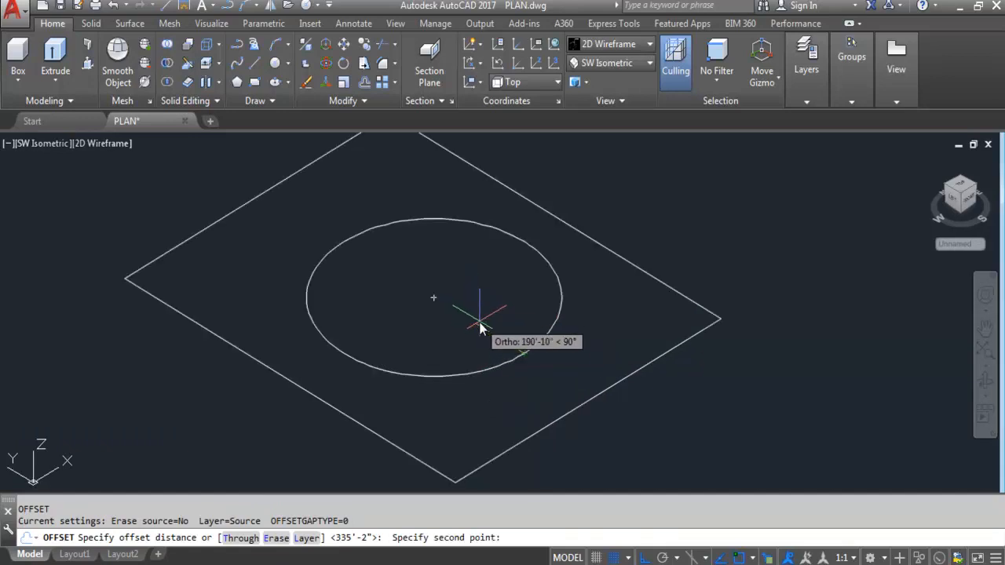
click(481, 328)
click(523, 357)
click(439, 308)
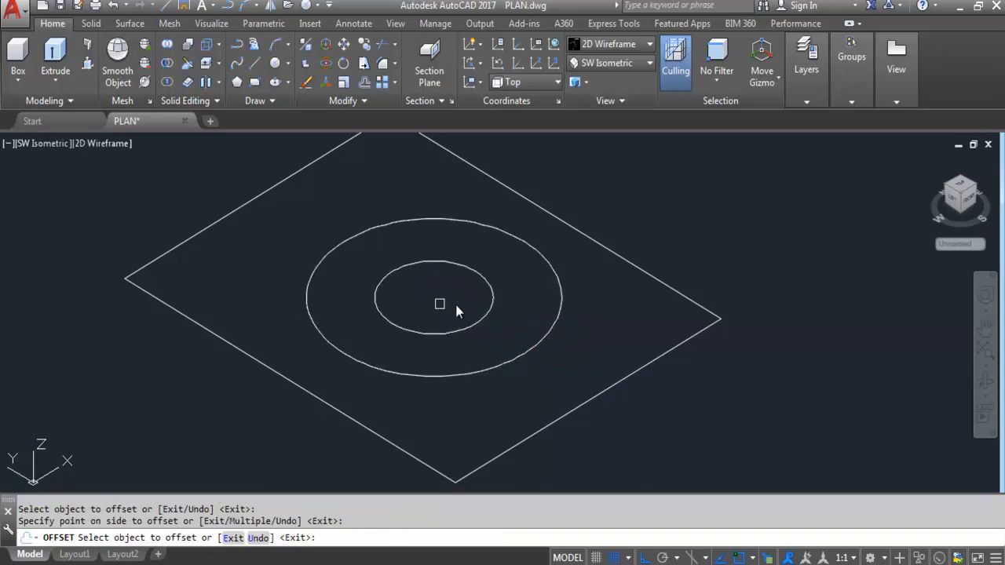
scroll(516, 363, down, 4)
key(Escape)
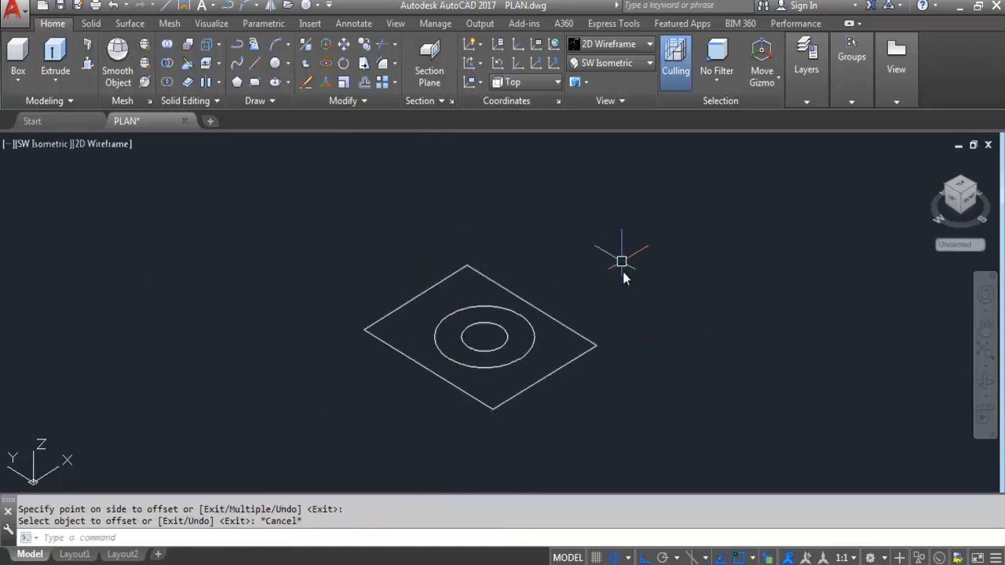
- Move the outer circle straight up along the Z axis, well above the rectangle
scroll(530, 290, down, 2)
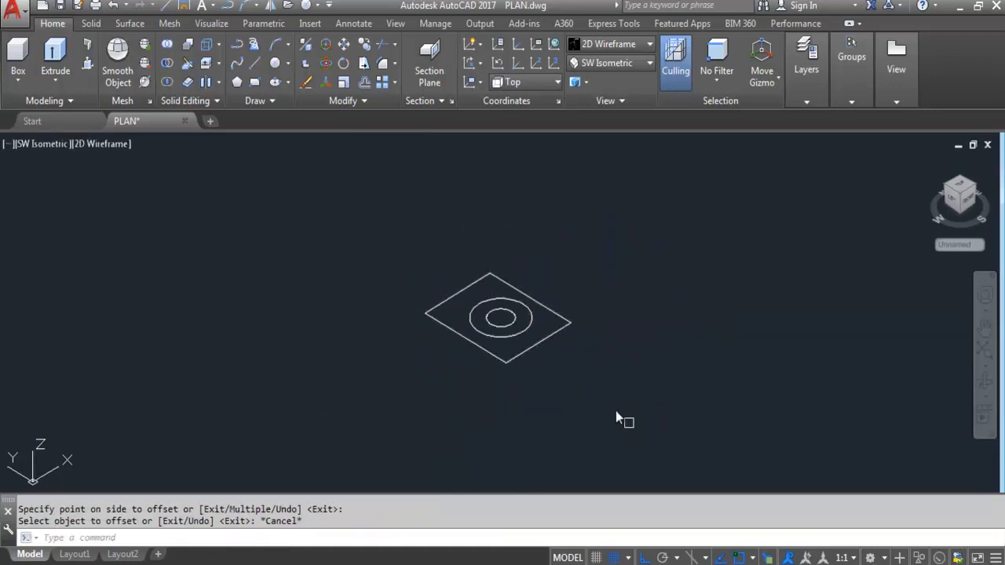
click(520, 331)
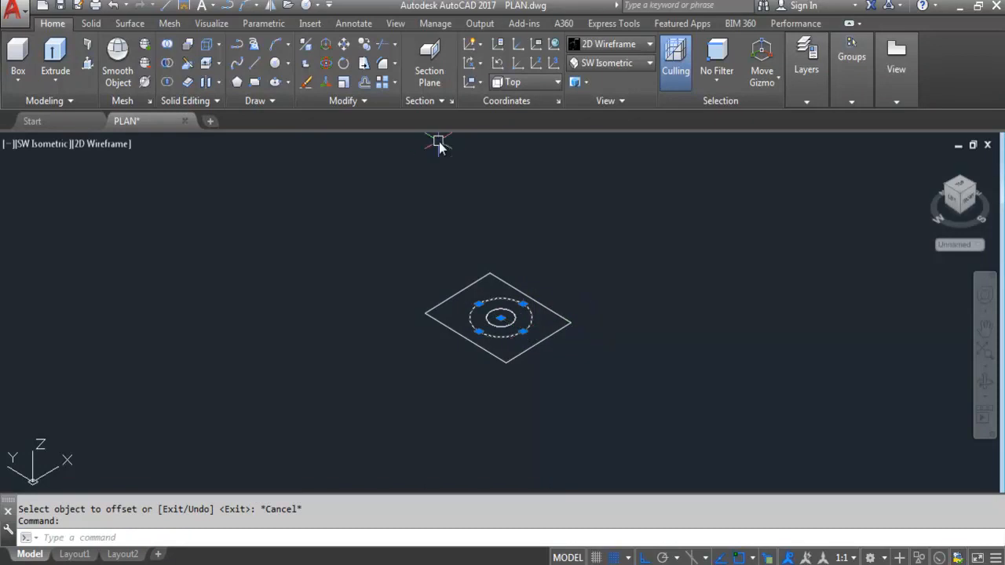
text(m)
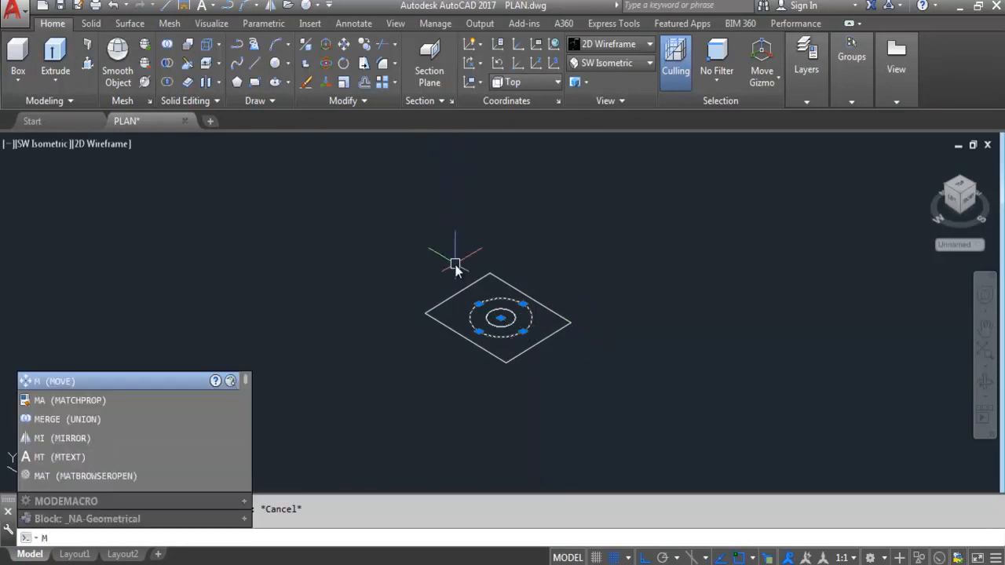
key(Return)
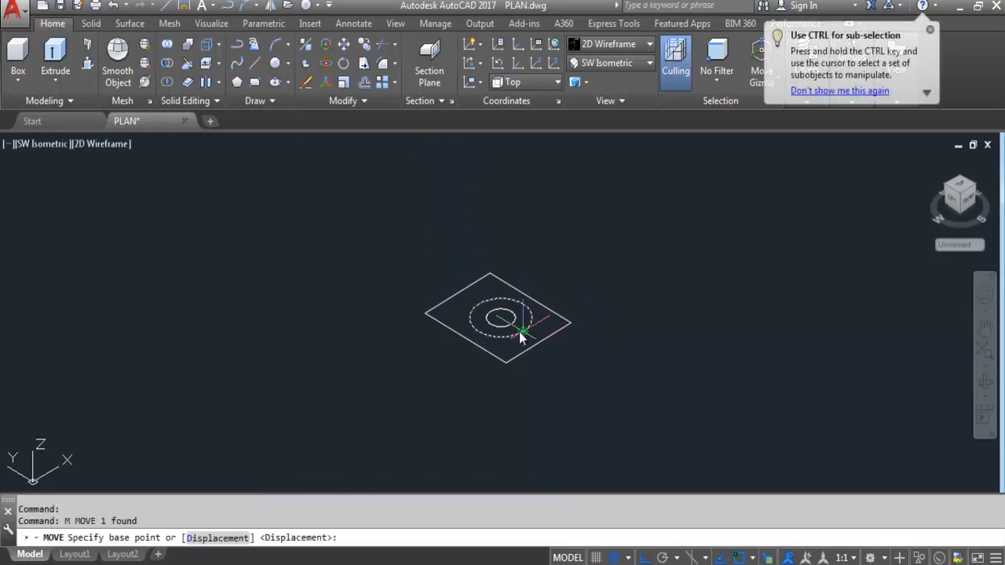
click(519, 332)
scroll(530, 434, down, 5)
scroll(534, 290, up, 5)
scroll(522, 338, down, 4)
scroll(518, 315, up, 2)
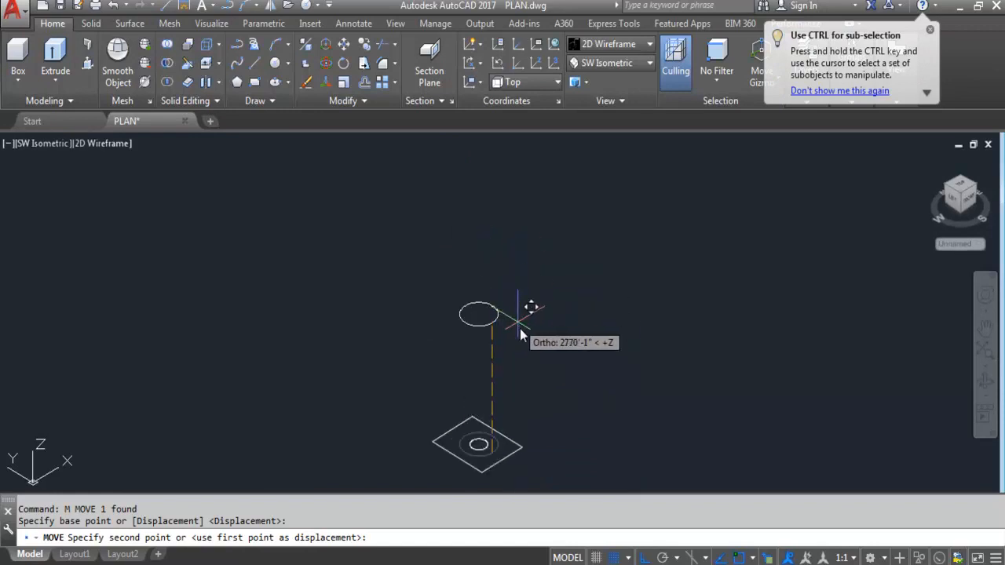
click(523, 337)
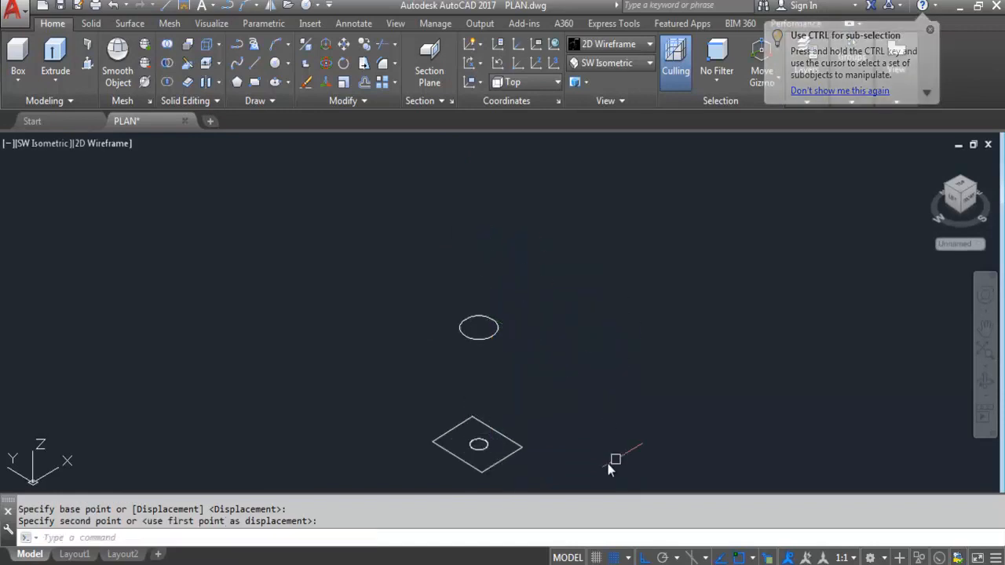
- Move the small circle straight up along Z by about 1240 feet, between the rectangle and the large circle
click(479, 445)
text(m)
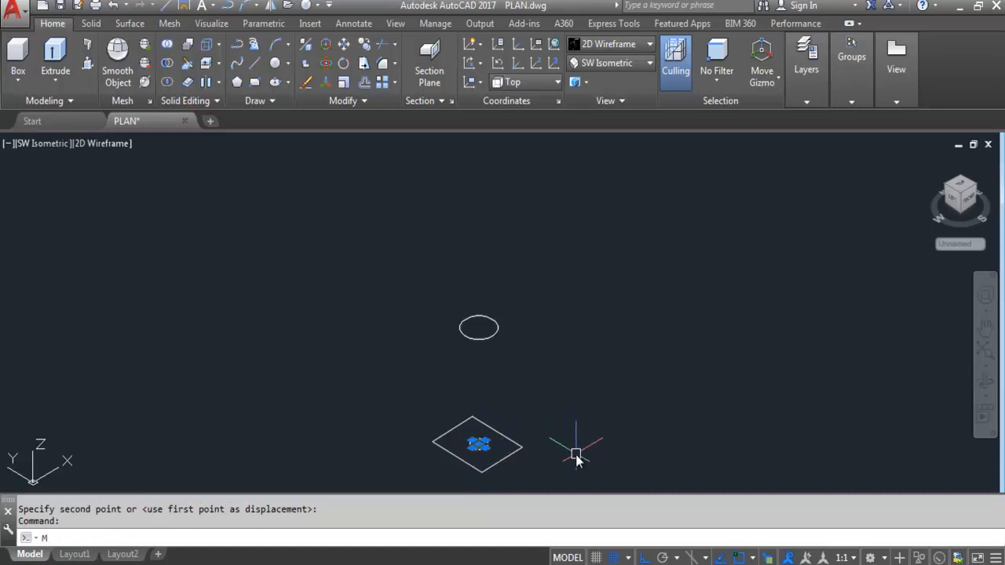
key(Return)
click(481, 453)
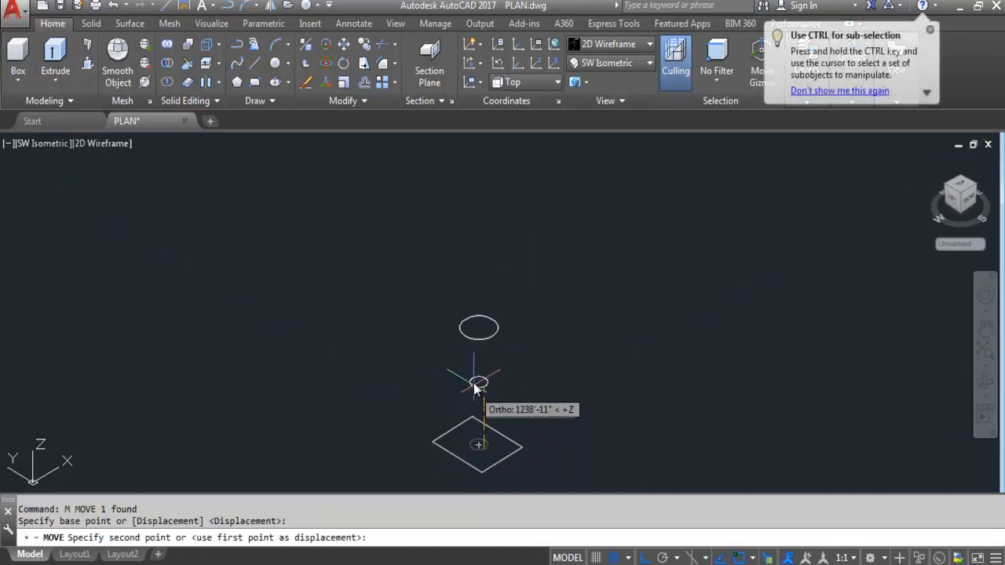
click(481, 386)
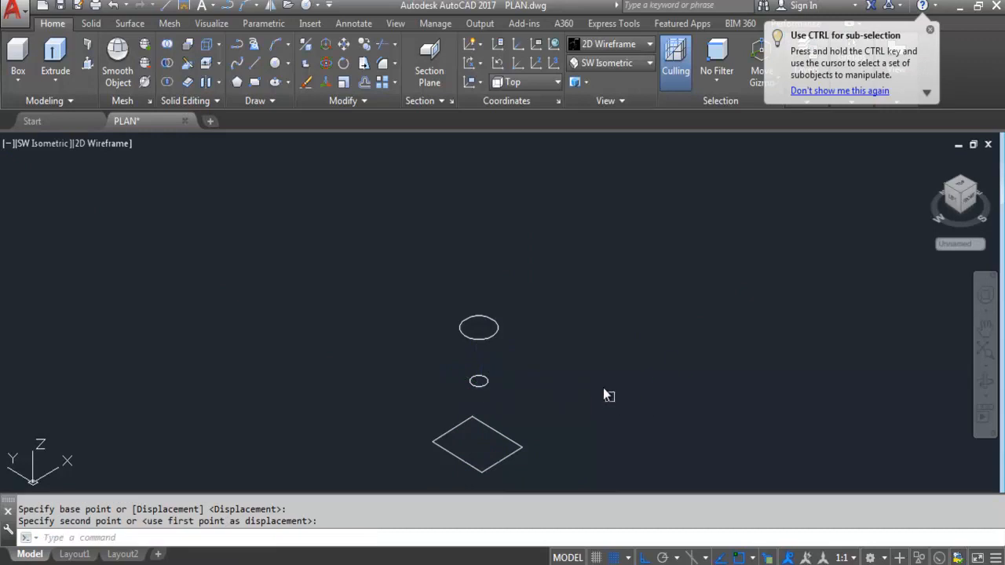
- Examine the vertical spacing of the rectangle and the two circles from several viewing angles and distances
scroll(507, 328, down, 2)
scroll(489, 398, up, 5)
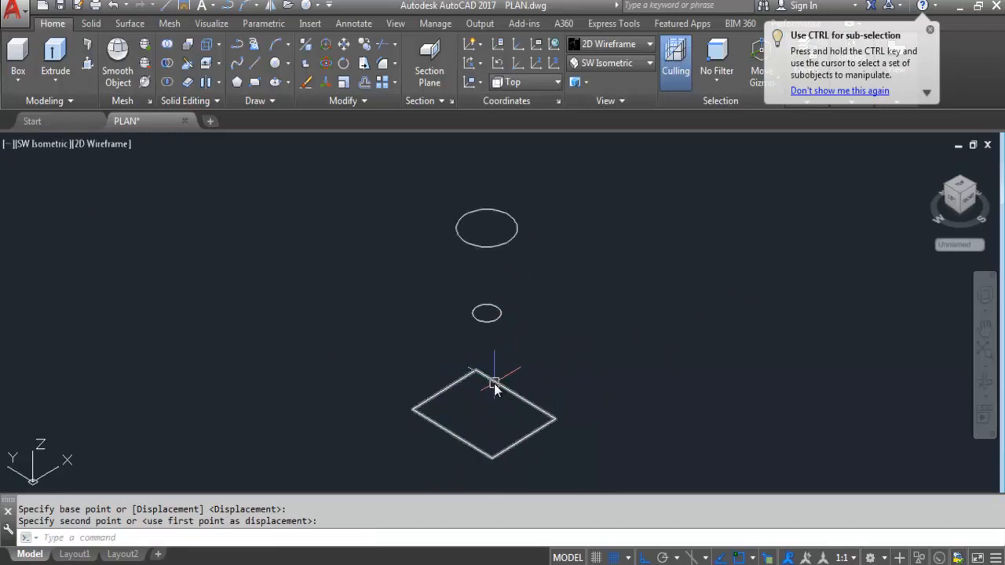
mouse_move(491, 392)
shift+middle_down()
mouse_move(493, 354)
mouse_move(495, 374)
shift+middle_up()
scroll(493, 322, down, 2)
scroll(488, 337, up, 2)
shift+middle_drag(493, 258, 578, 341)
scroll(573, 298, up, 4)
scroll(581, 310, down, 8)
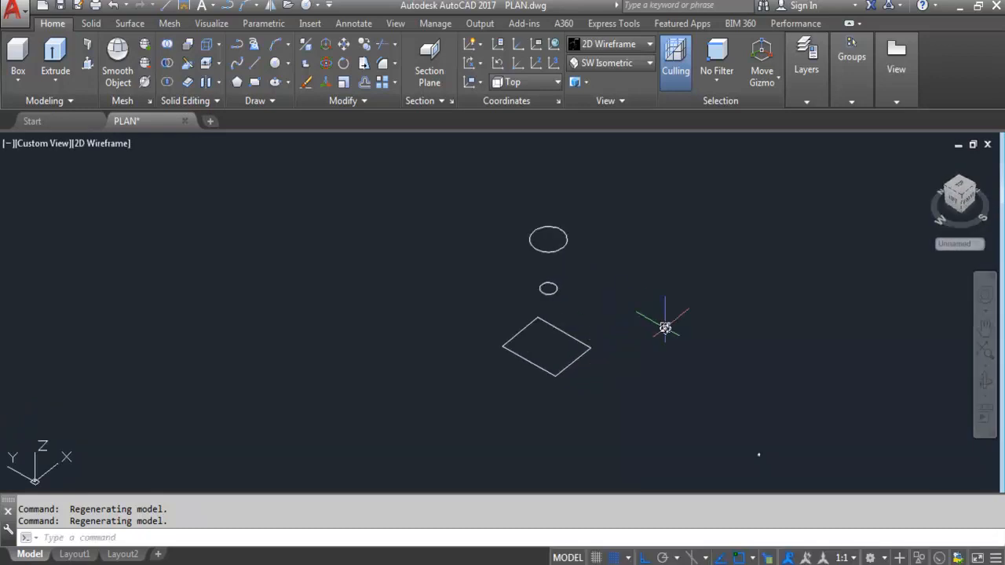
shift+middle_drag(665, 329, 665, 328)
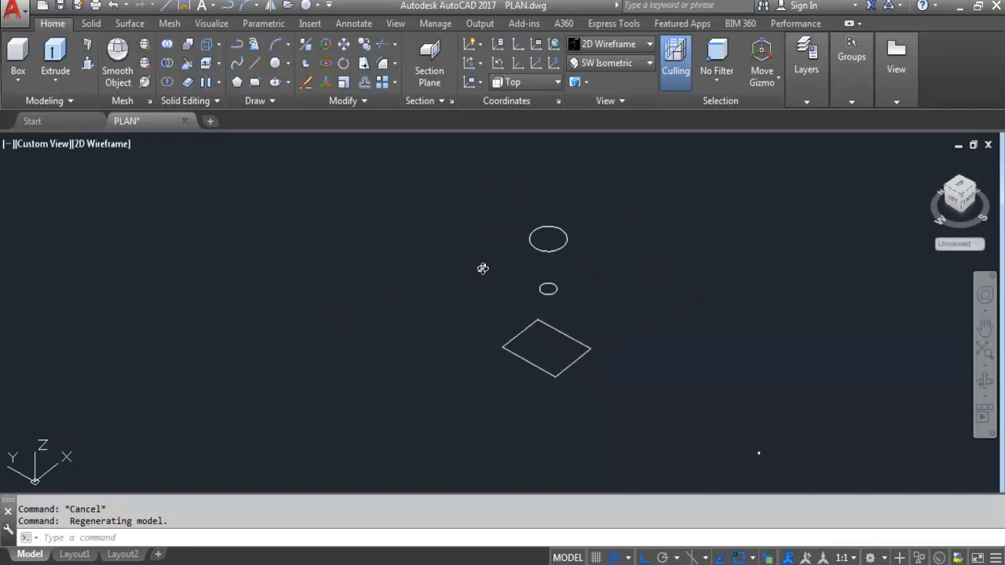
- Loft a solid through the rectangle, the small middle circle and the large upper circle in that order, using cross sections only
click(55, 82)
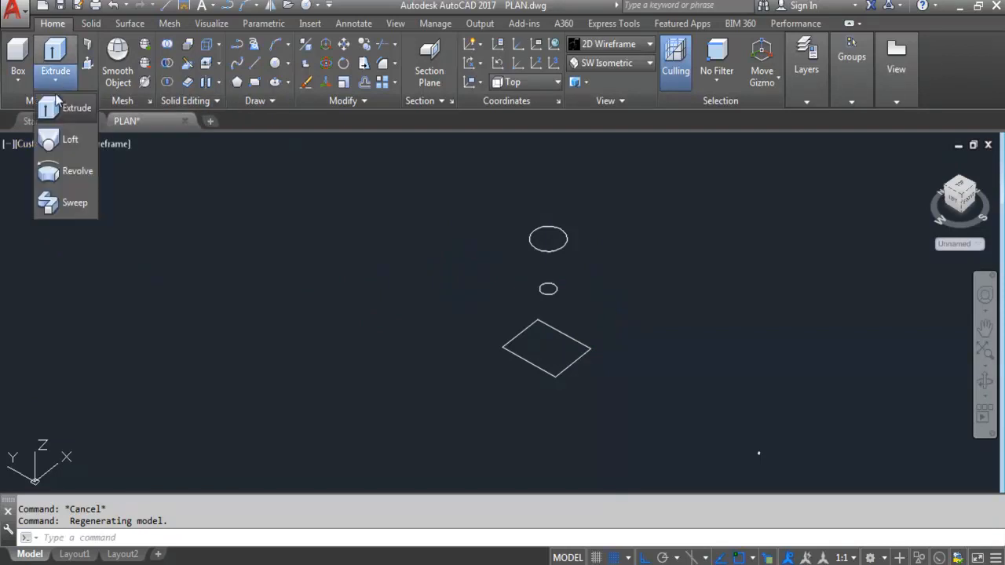
click(70, 143)
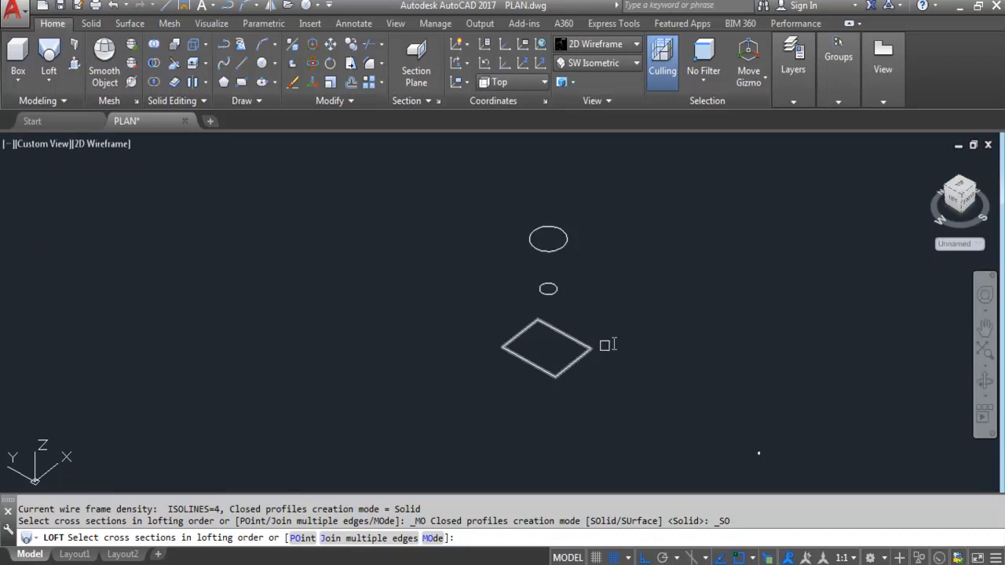
click(529, 360)
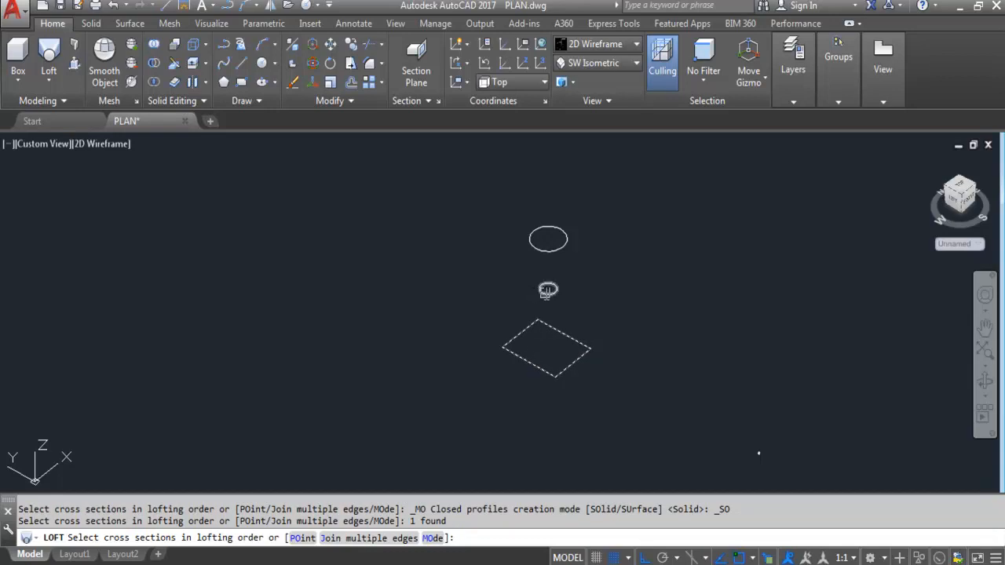
click(547, 291)
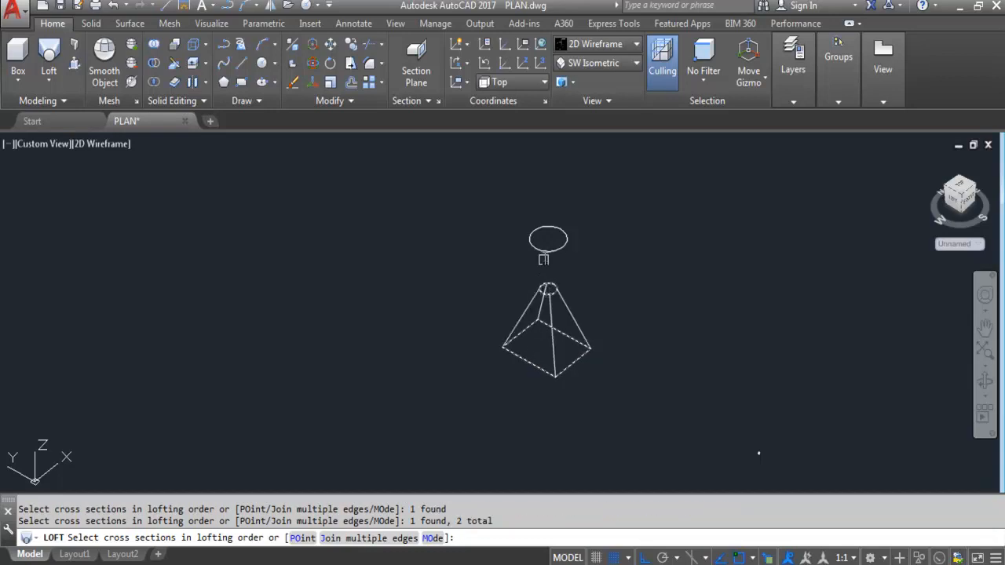
click(541, 247)
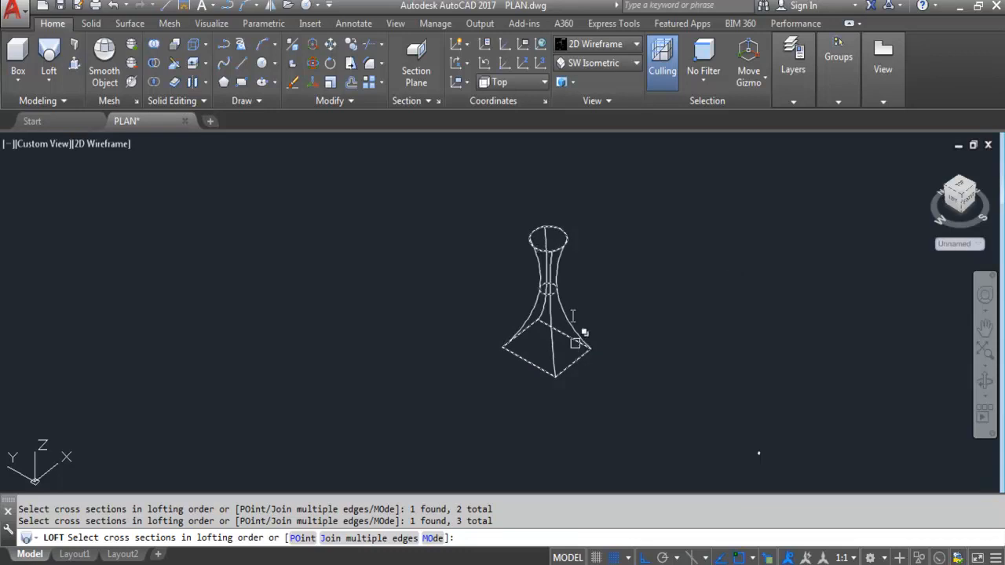
scroll(577, 330, up, 3)
scroll(572, 298, down, 3)
scroll(580, 282, up, 3)
scroll(584, 279, down, 2)
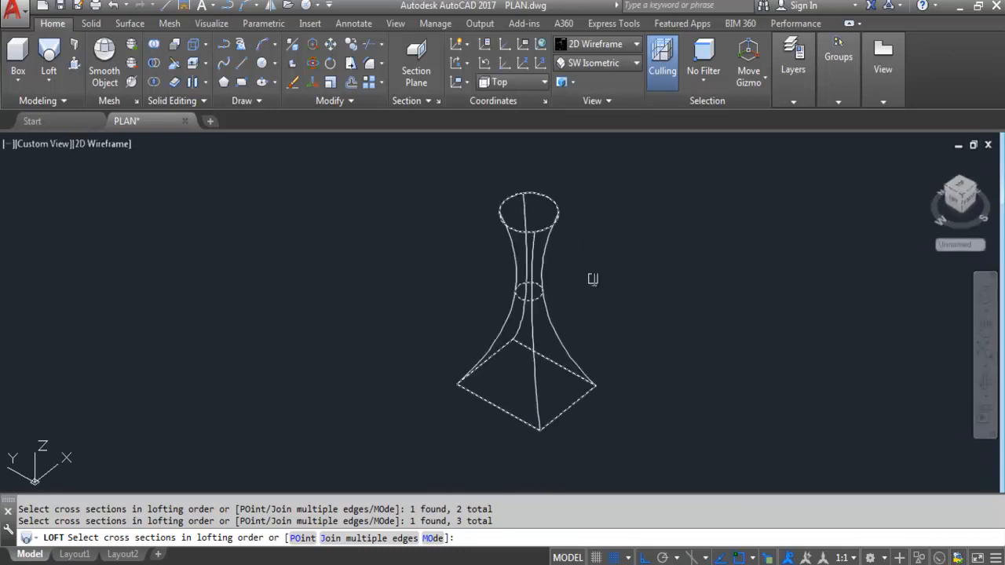
key(Return)
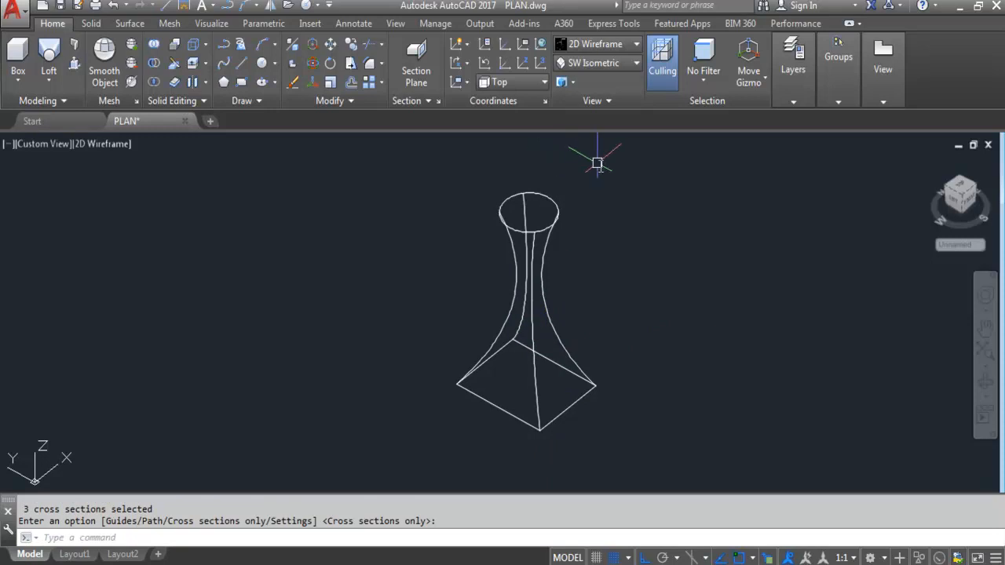
- Display the lofted solid in the Shaded visual style
click(612, 46)
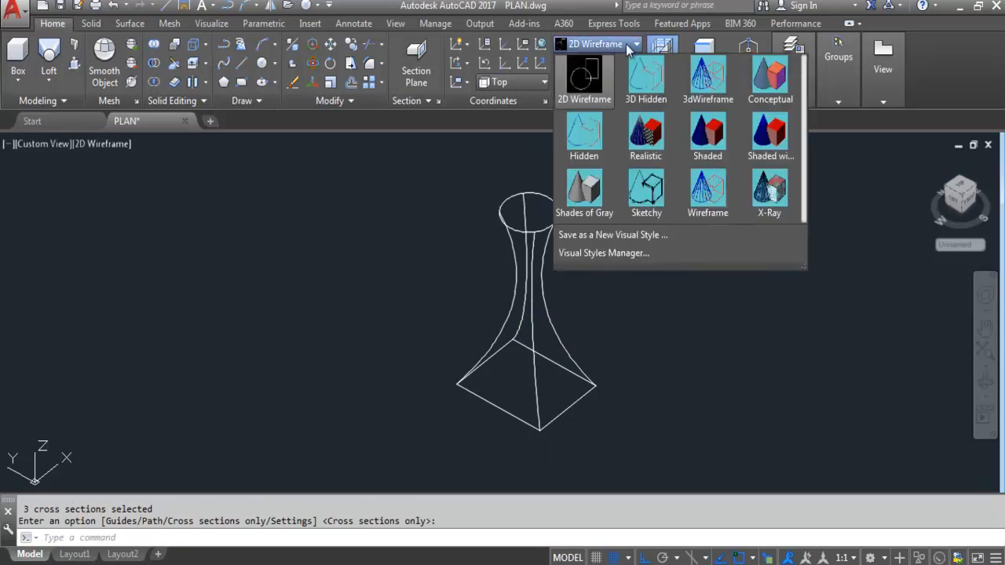
click(707, 135)
key(Return)
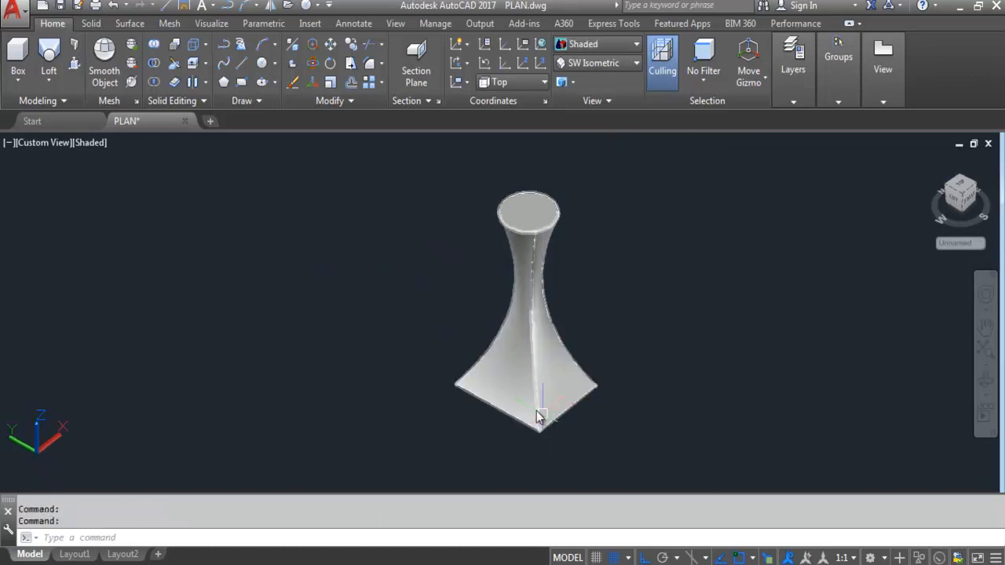
- Examine the shaded lofted solid from above, below and the side at several distances
shift+middle_drag(528, 397, 538, 359)
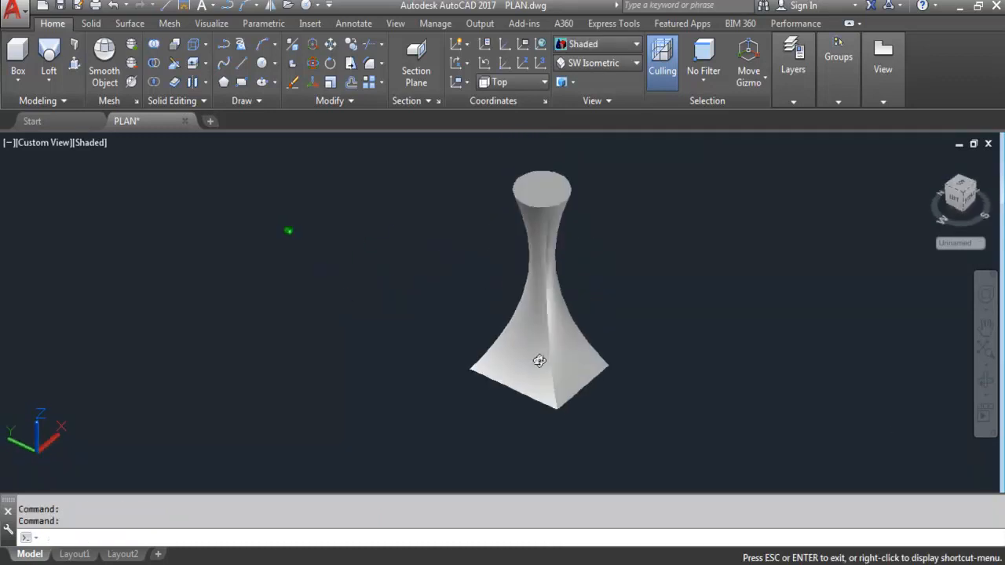
scroll(539, 345, up, 4)
shift+middle_drag(552, 319, 563, 295)
scroll(479, 314, down, 4)
scroll(448, 288, down, 5)
scroll(460, 212, up, 5)
shift+middle_drag(543, 466, 466, 284)
shift+middle_drag(649, 271, 570, 428)
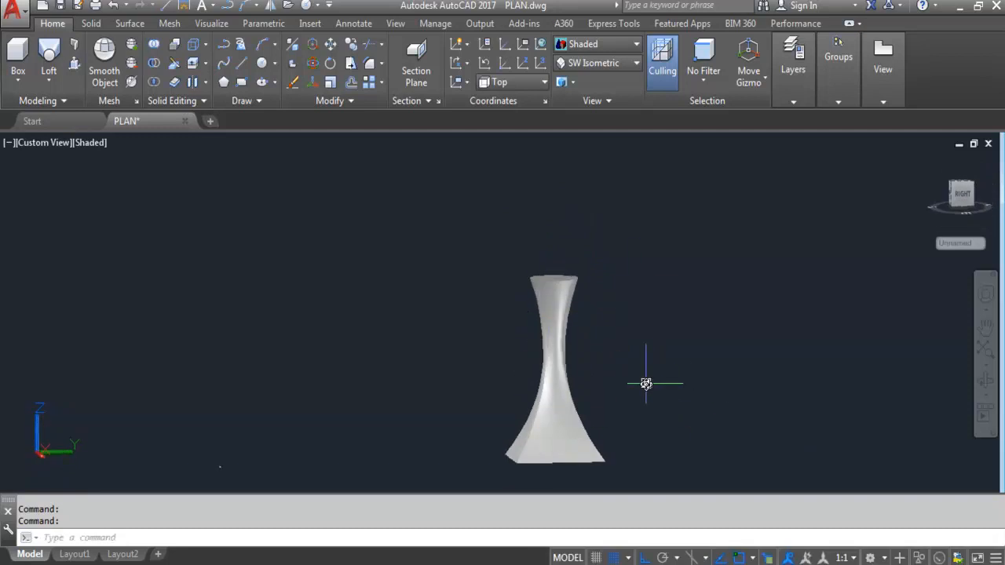
- Undo the view changes, the Shaded style and the loft, back to the separate rectangle and two circles
key(ctrl+z)
key(ctrl+z)
key(ctrl+z)
key(ctrl+z)
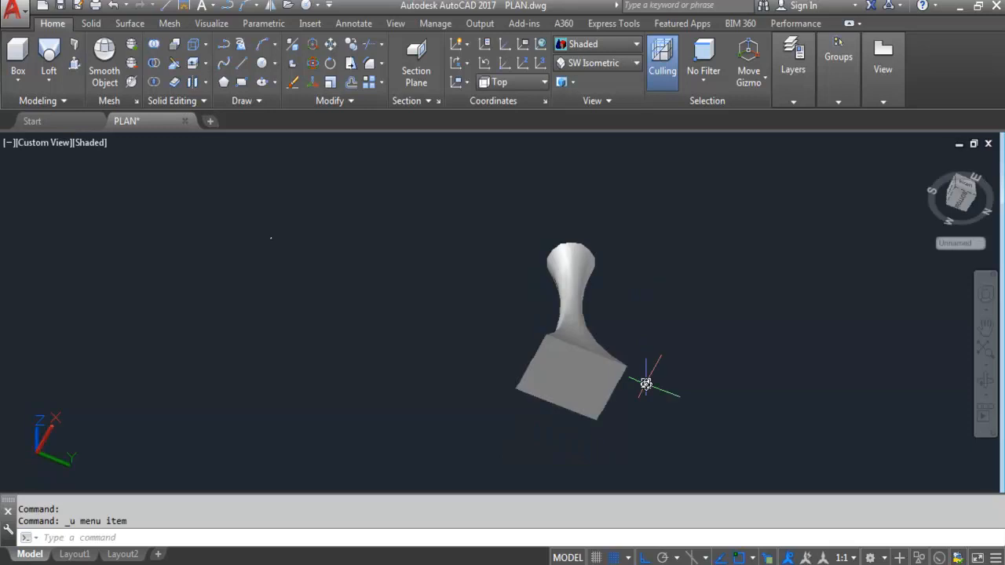
key(ctrl+z)
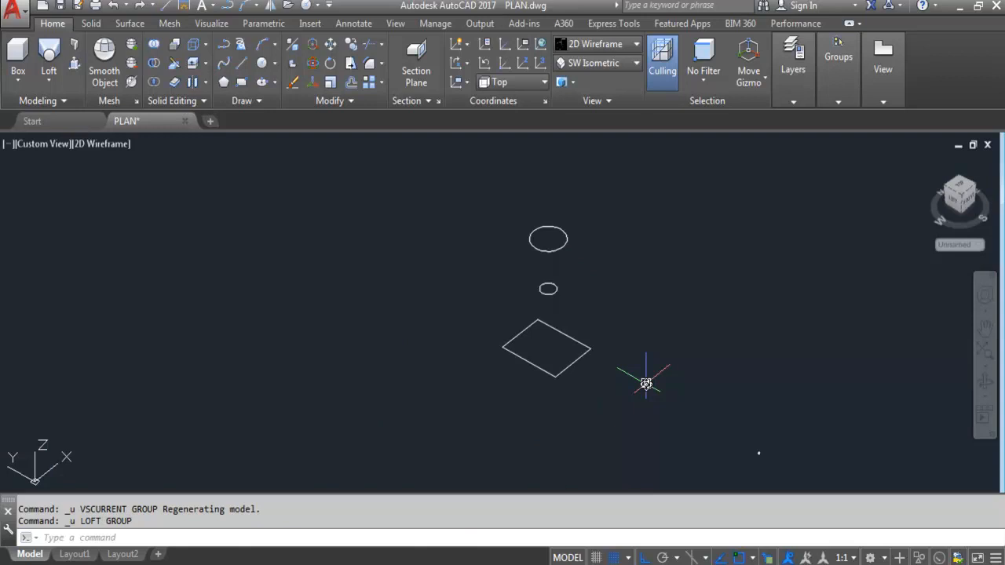
- Loft a solid through the rectangle, the large upper circle and the small middle circle in that order, and display it Shaded
click(47, 63)
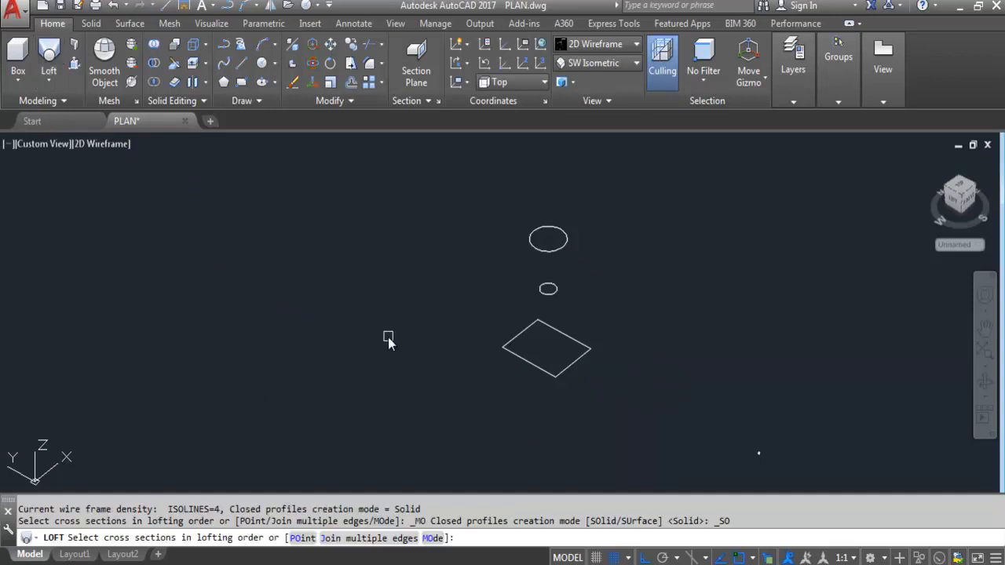
click(524, 364)
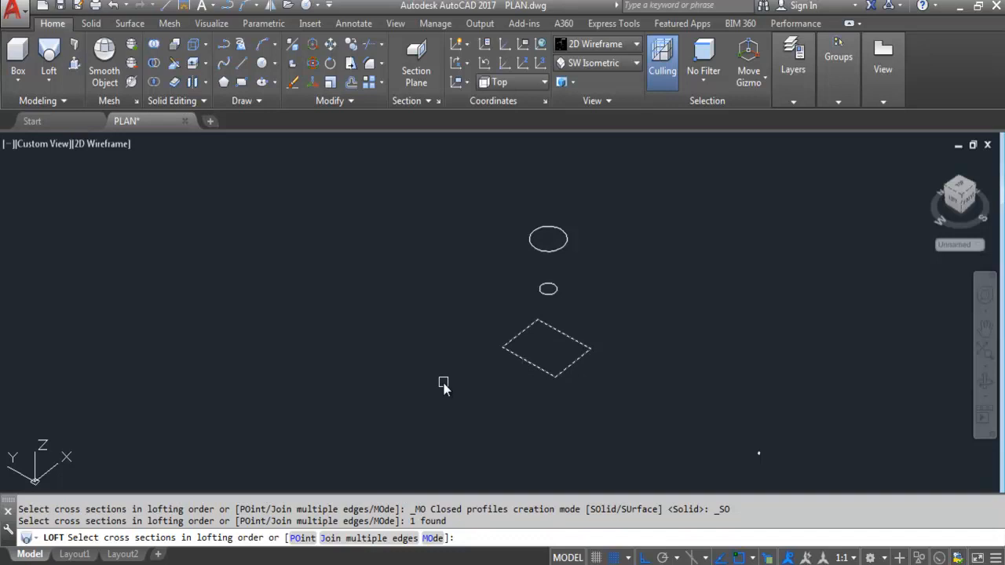
click(540, 253)
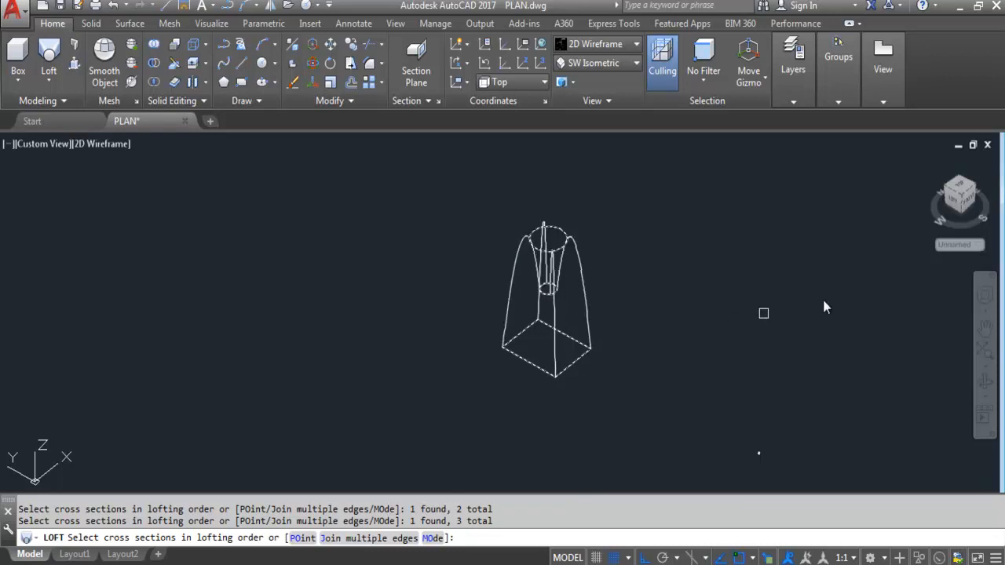
scroll(552, 292, up, 4)
scroll(471, 302, down, 4)
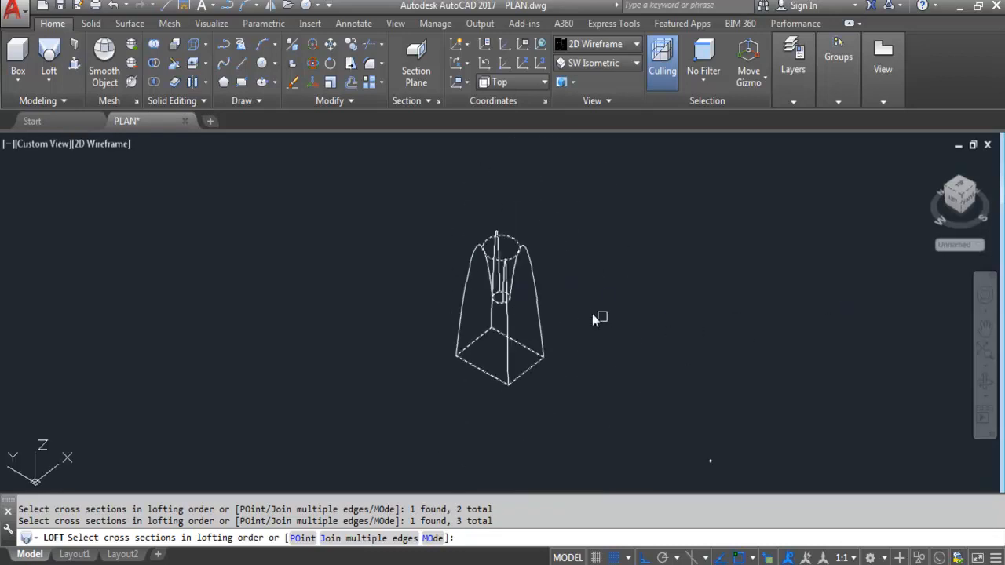
key(Return)
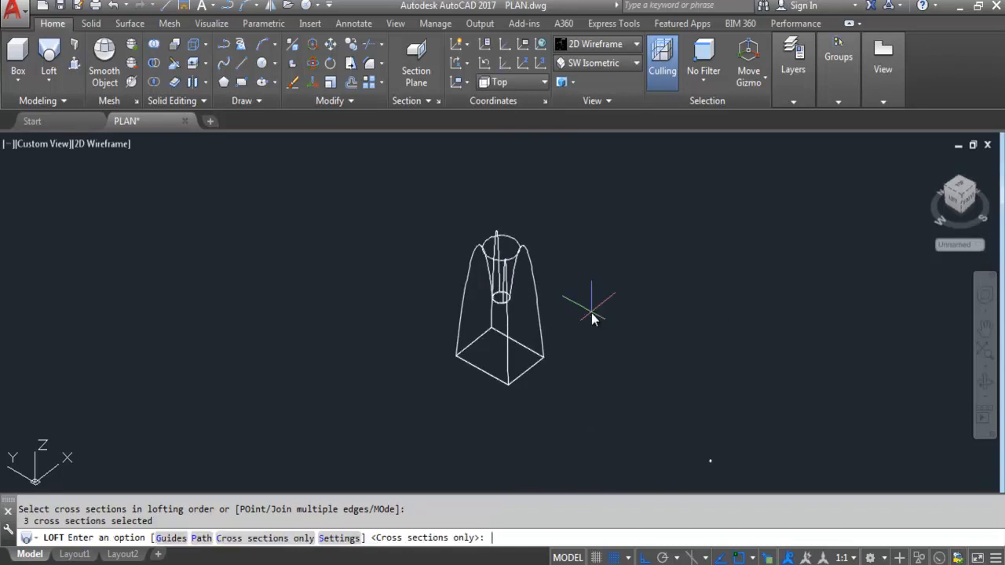
click(597, 45)
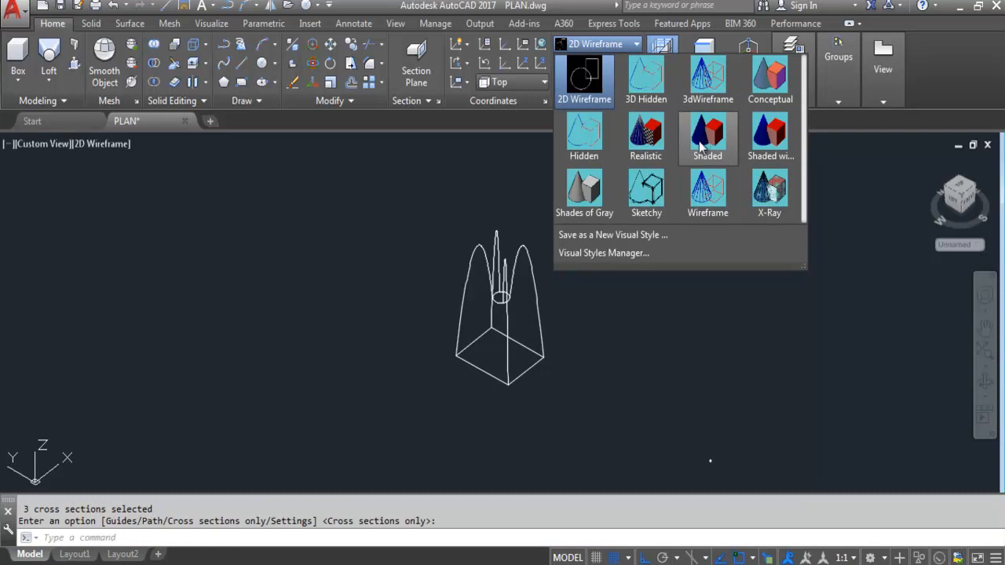
click(703, 142)
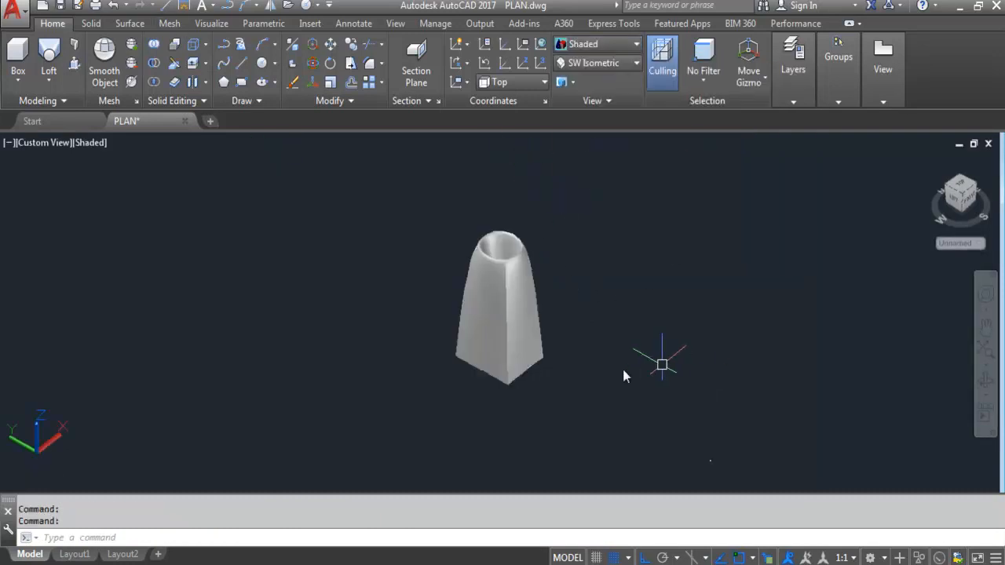
- Examine the hollow top and outer faces of the new lofted solid from several viewing angles and distances
scroll(392, 261, up, 3)
scroll(503, 290, down, 2)
scroll(583, 291, up, 2)
shift+middle_drag(594, 292, 592, 332)
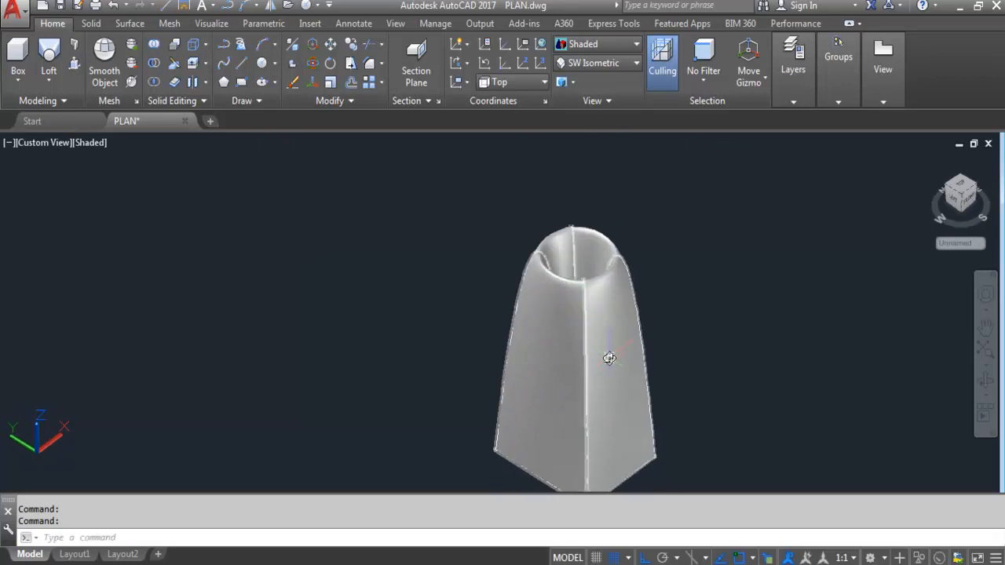
scroll(596, 329, down, 4)
click(581, 270)
shift+middle_drag(580, 270, 561, 388)
shift+middle_drag(591, 238, 565, 295)
scroll(564, 296, down, 3)
scroll(571, 343, up, 5)
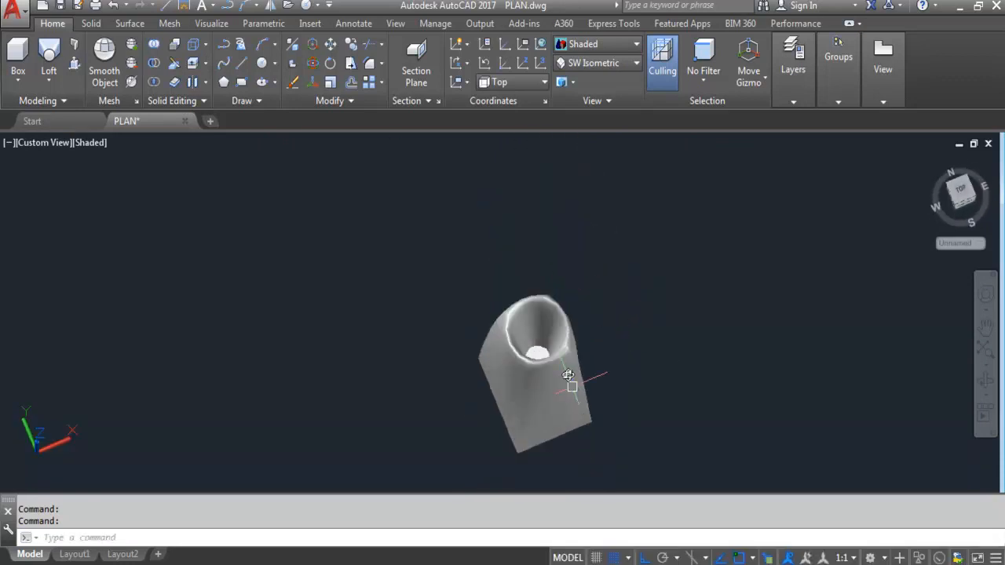
shift+middle_drag(518, 359, 518, 324)
scroll(516, 310, down, 3)
shift+middle_drag(520, 370, 478, 282)
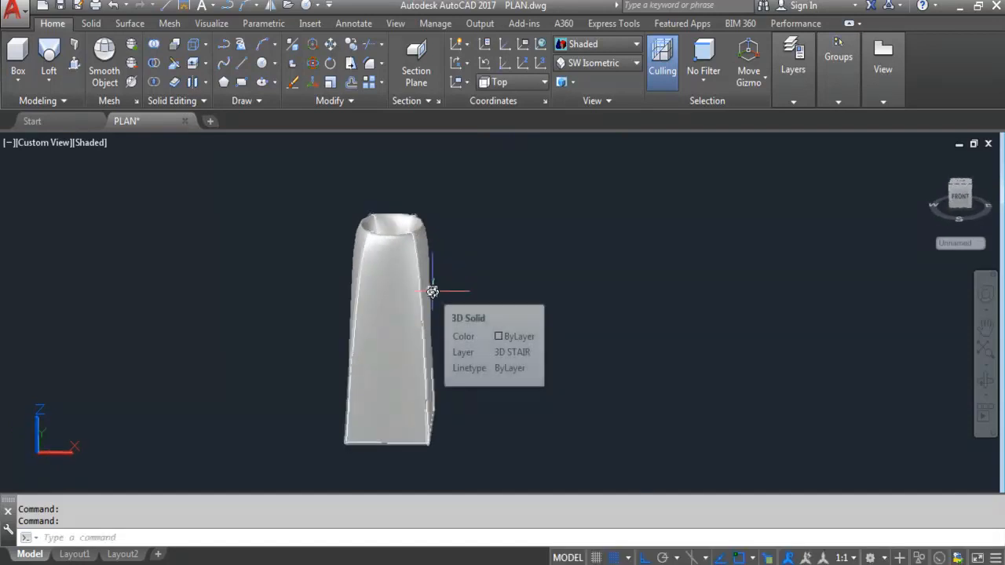
- Erase the lofted solid from the drawing
click(509, 350)
click(275, 231)
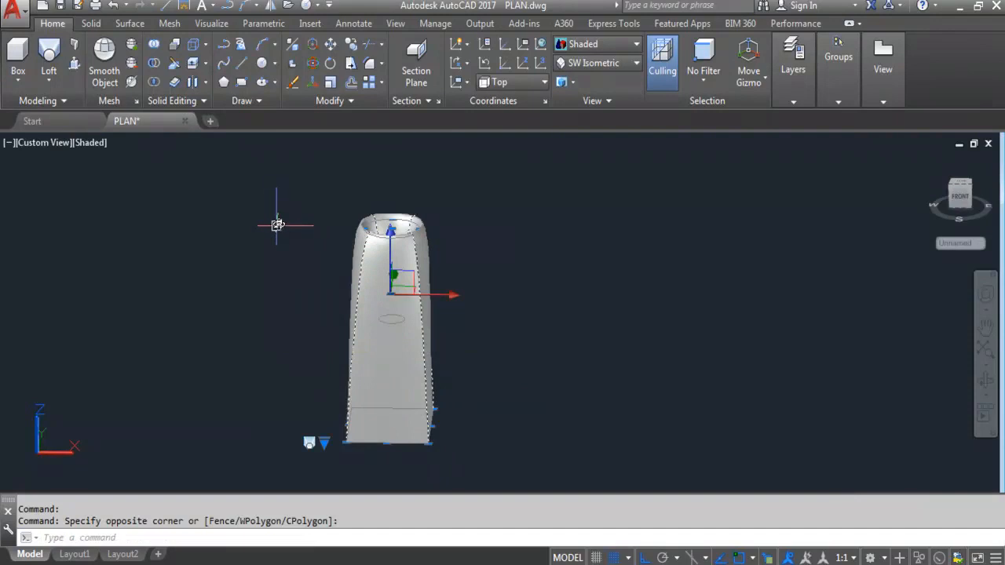
key(Delete)
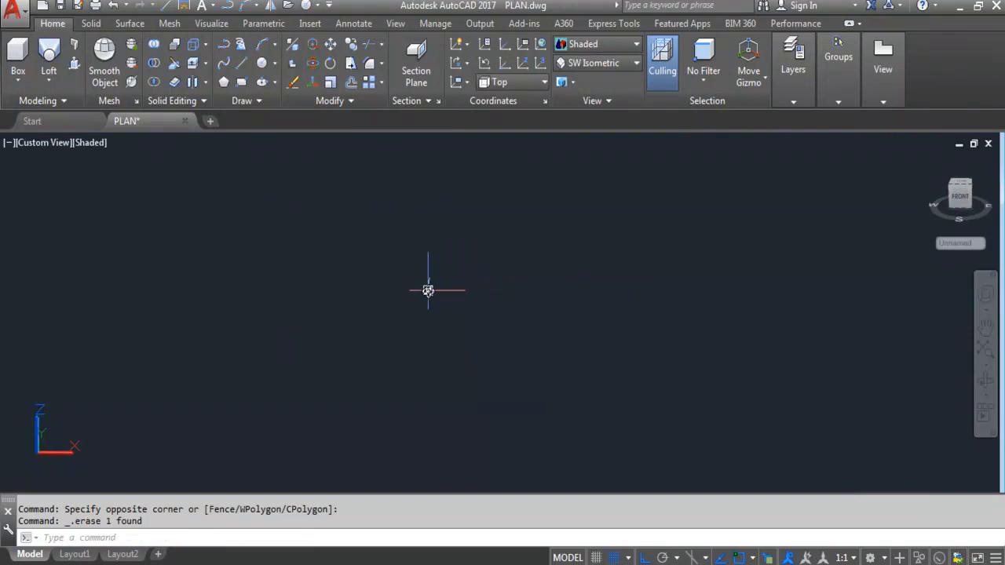
key(Escape)
key(Escape)
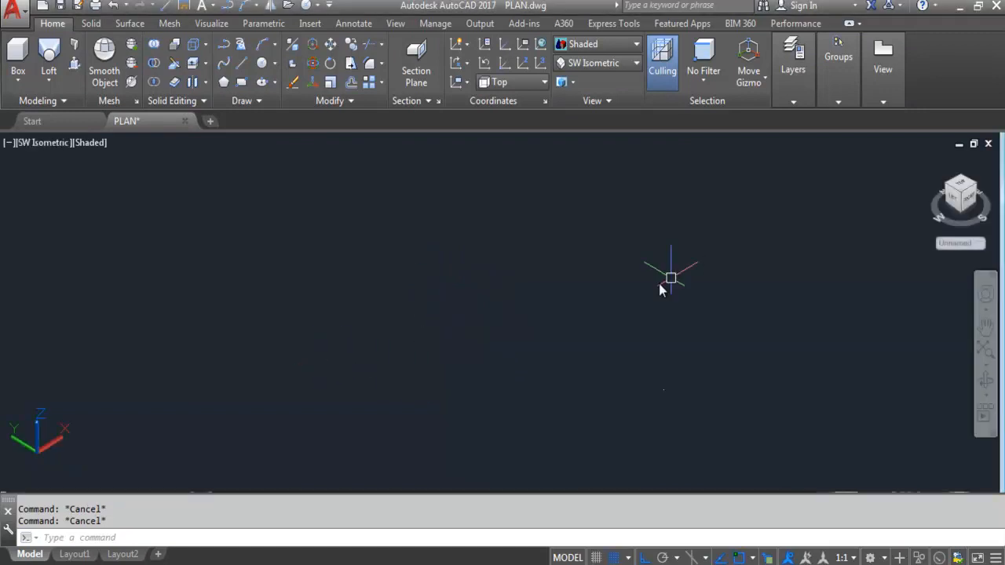
- Draw a six-sided polygon inscribed in a circle, with its center and radius picked freehand in the empty drawing area
click(226, 83)
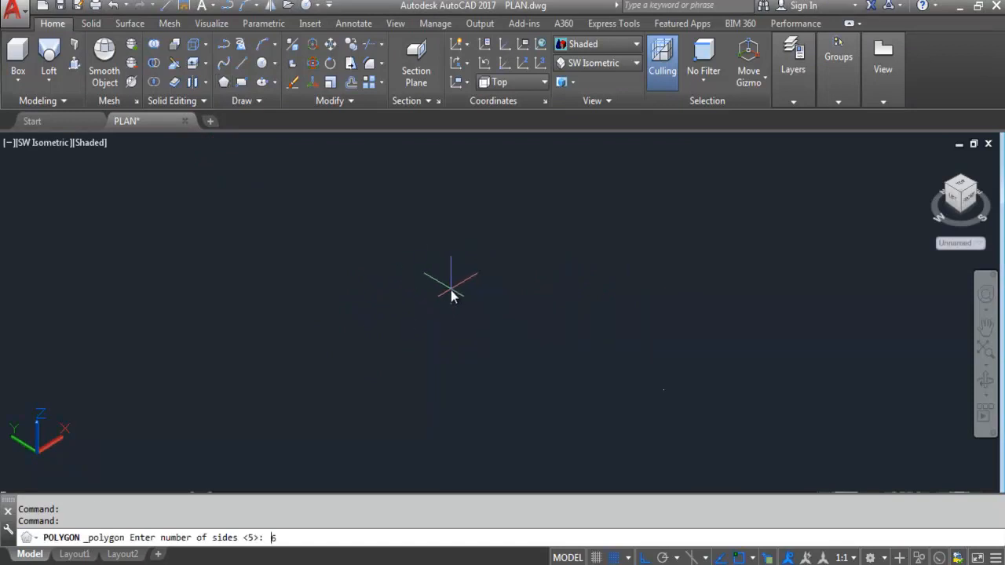
key(Return)
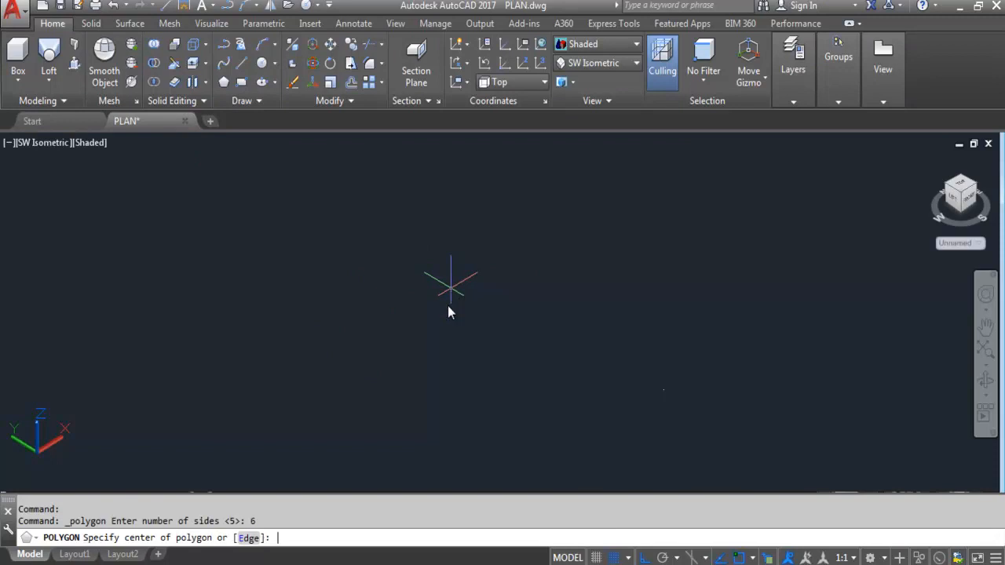
click(453, 320)
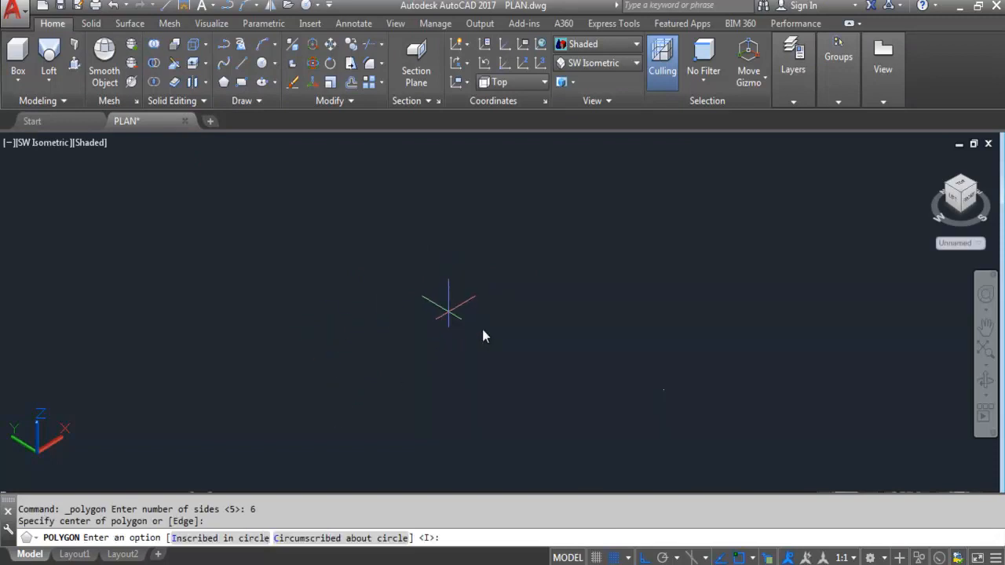
click(222, 538)
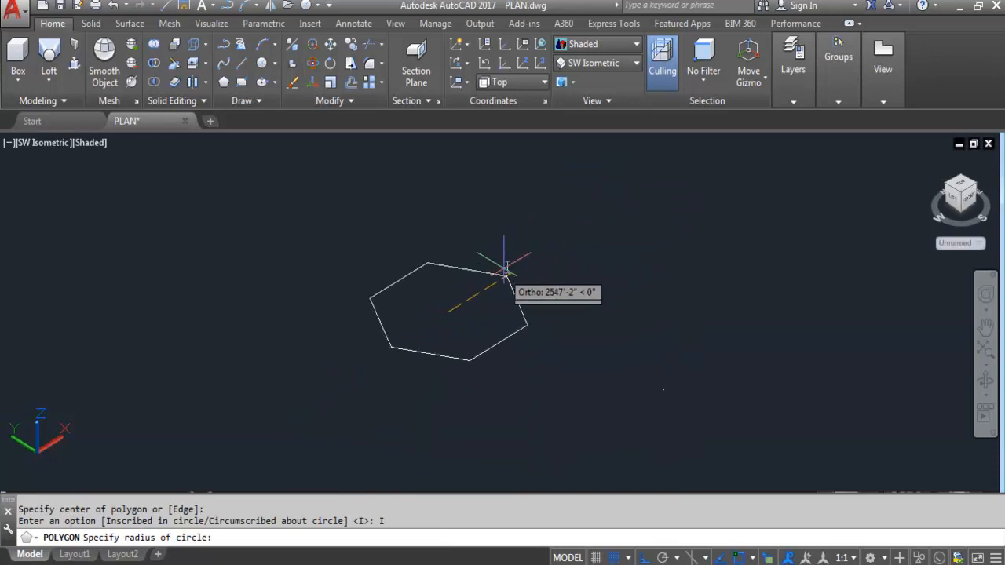
click(485, 288)
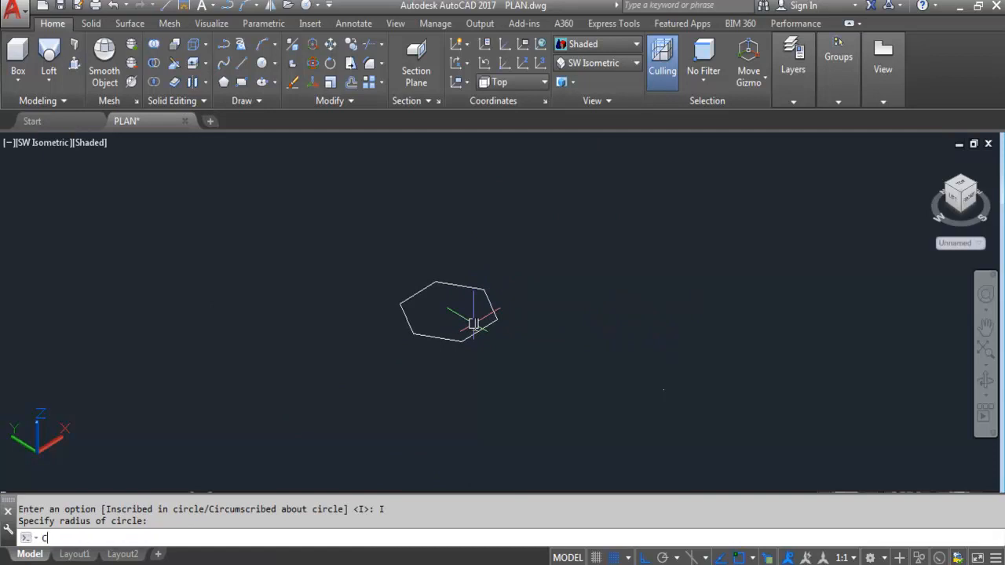
key(Return)
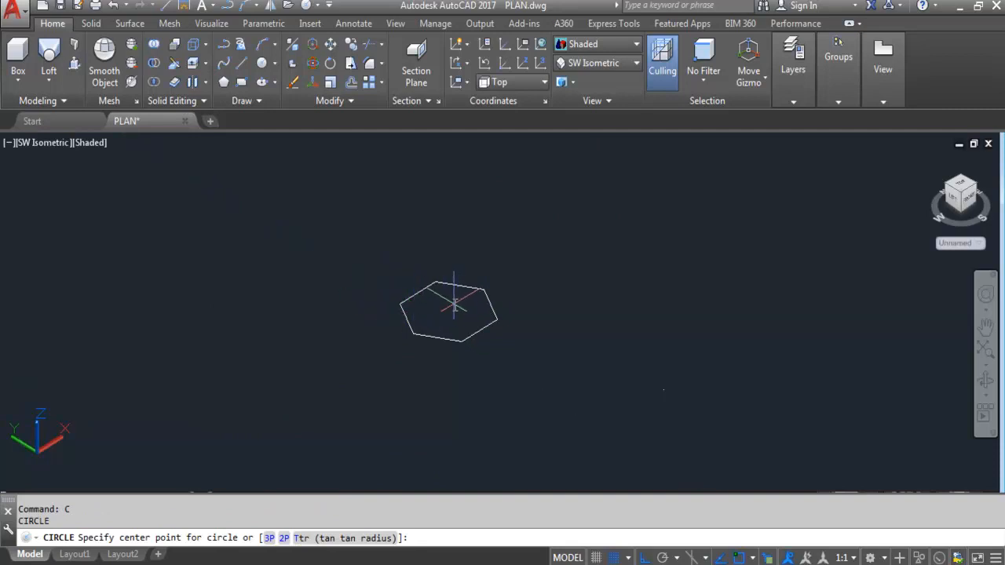
scroll(455, 304, up, 2)
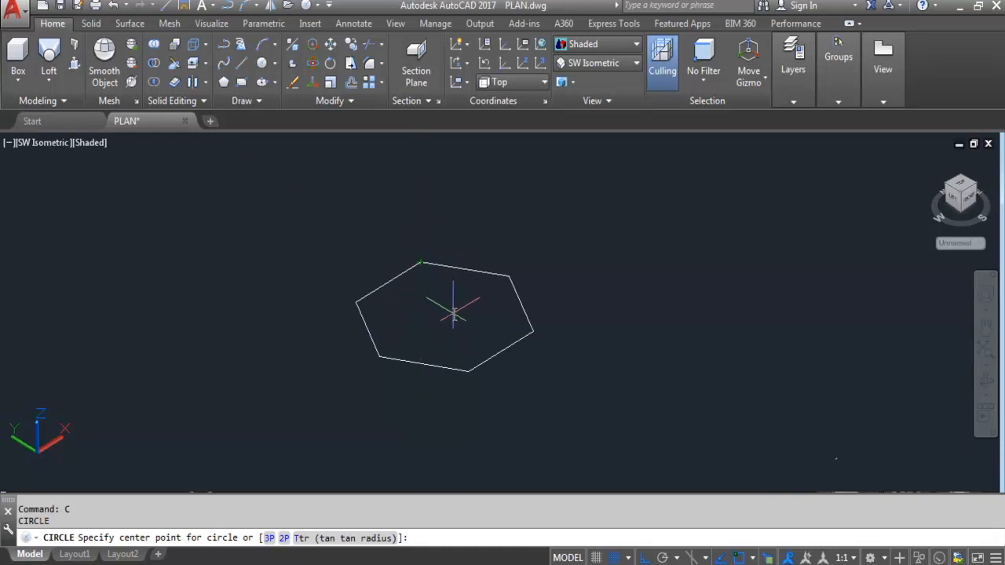
key(Escape)
- Start a circle and enable the Geometric Center object snap so the hexagon's center can be picked
text(c)
key(Return)
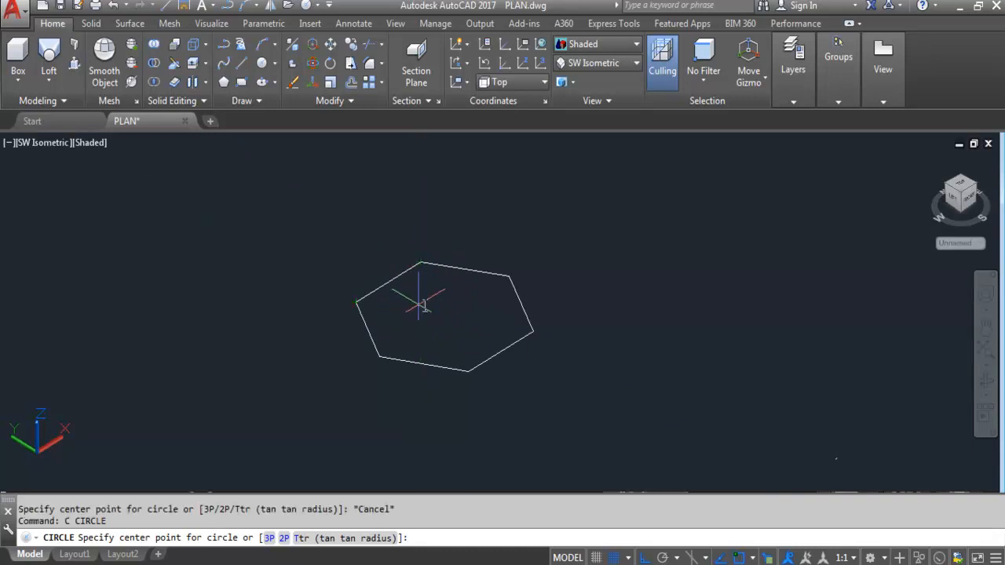
right_click(596, 559)
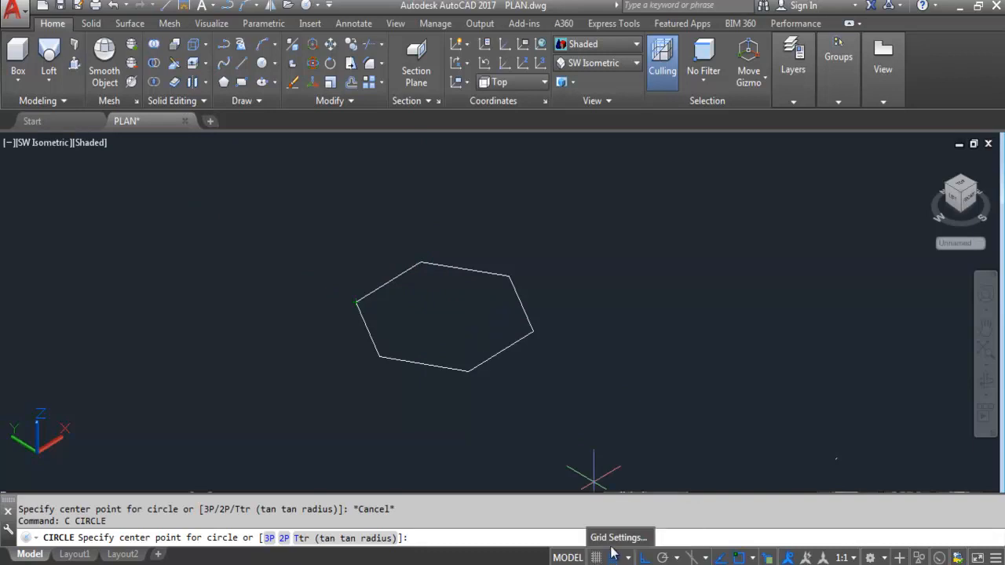
click(616, 540)
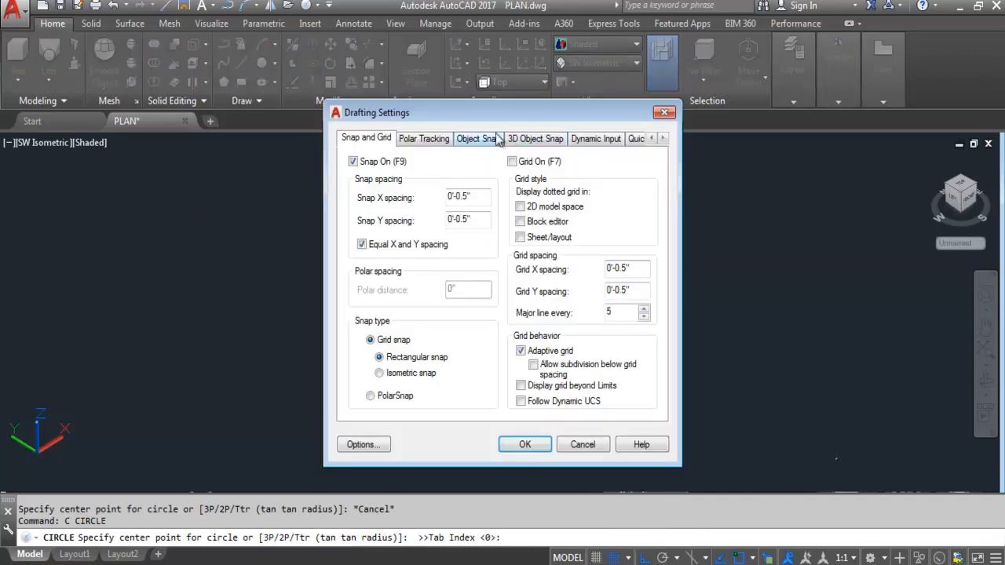
click(481, 139)
click(382, 264)
click(524, 444)
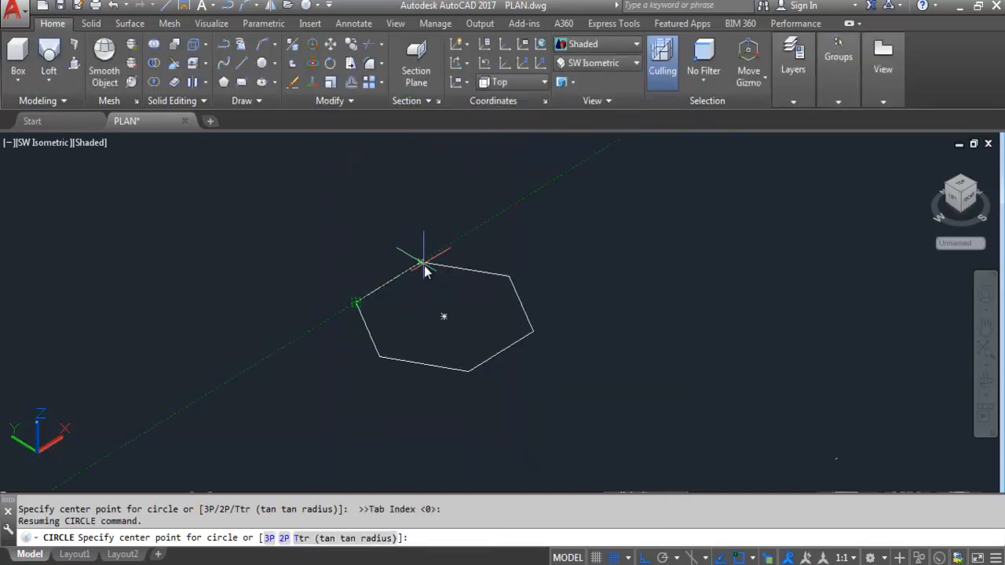
- Draw the circle centered on the hexagon's geometric center, with a freehand radius that keeps it inside the hexagon
click(444, 317)
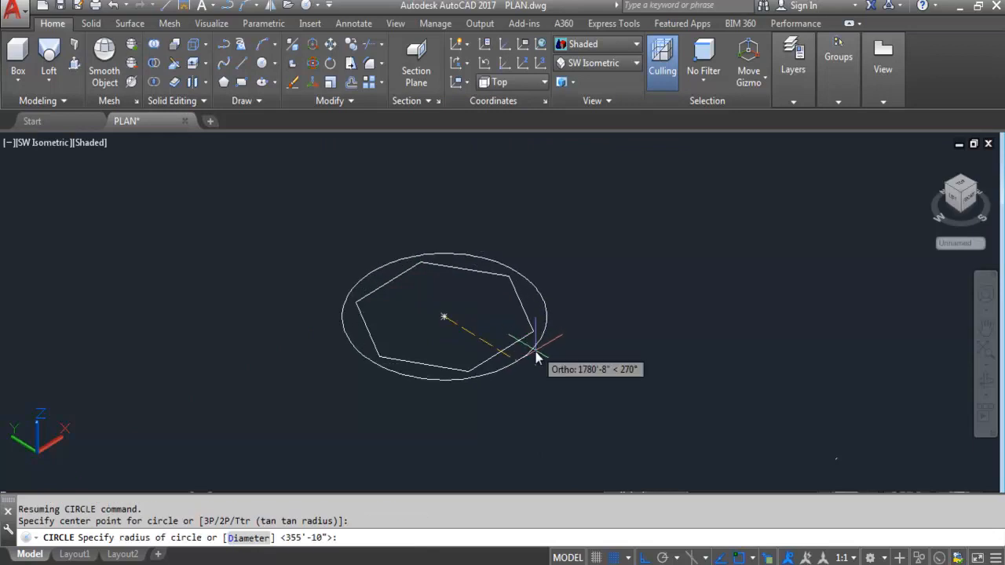
scroll(480, 324, up, 2)
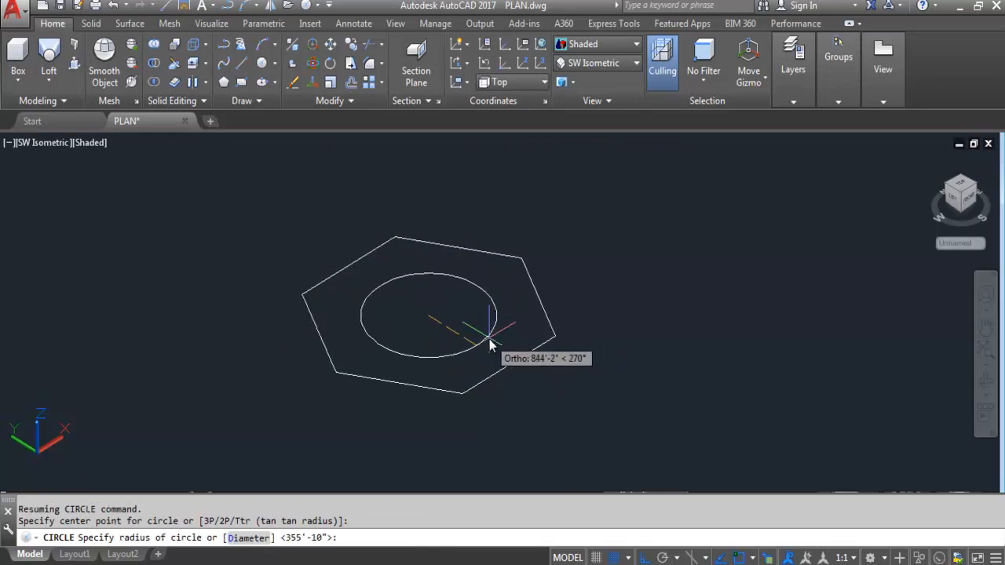
click(497, 353)
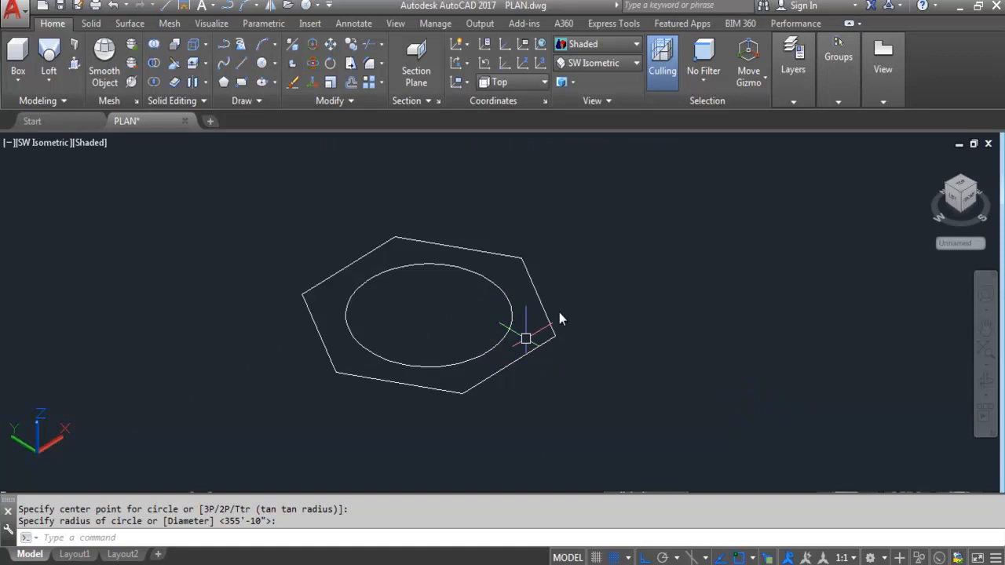
text(REC)
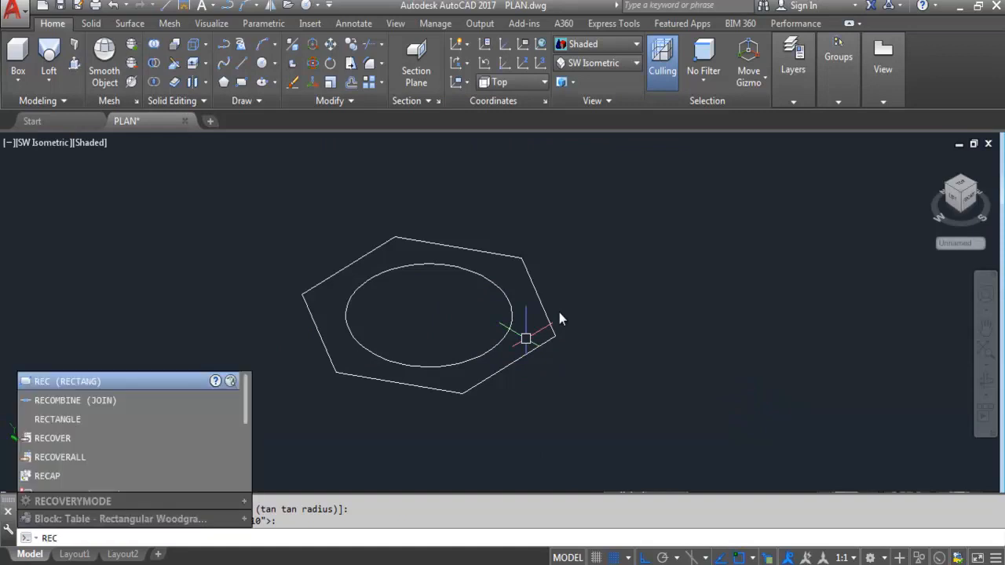
key(Return)
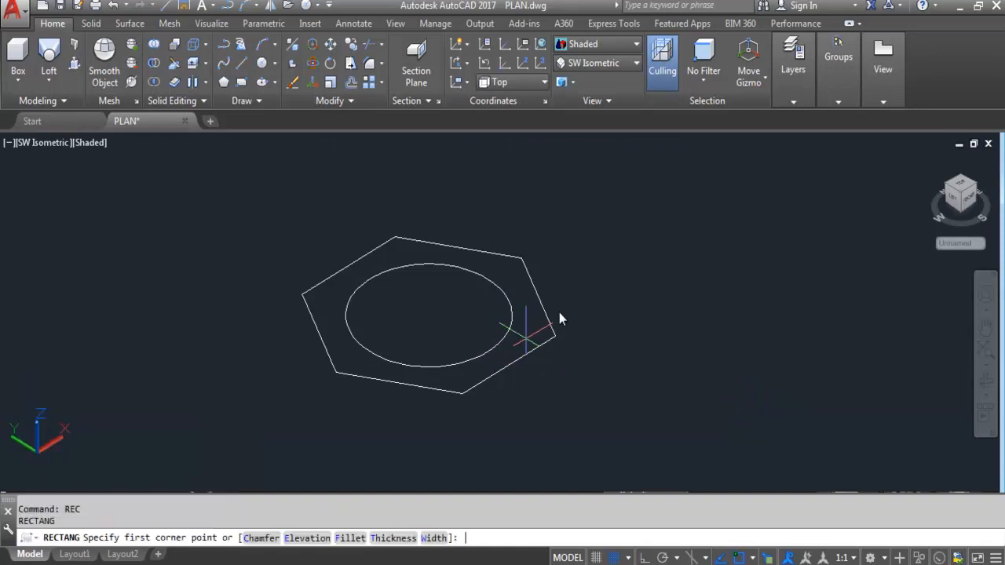
click(277, 212)
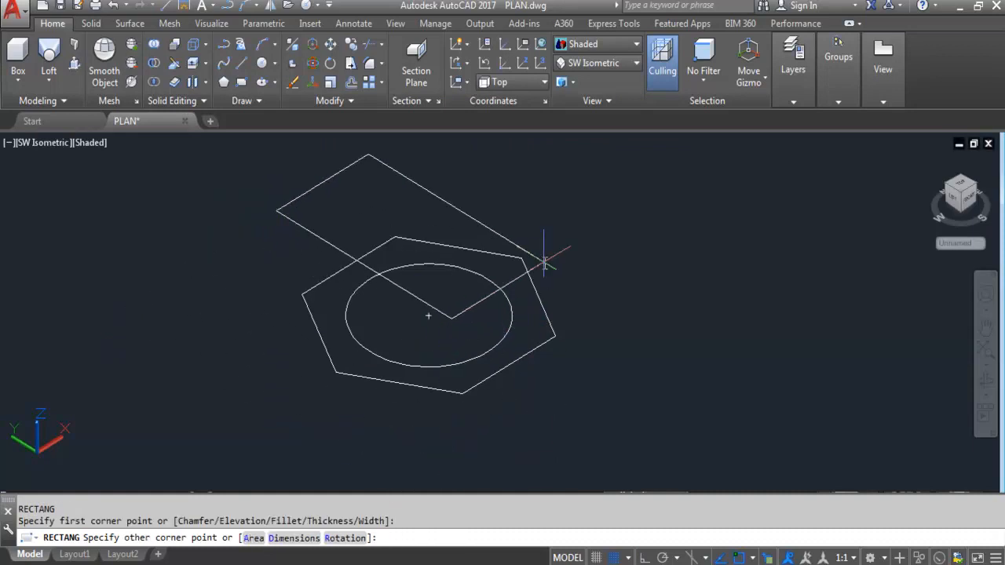
key(Escape)
- Draw a freehand rectangle that encloses both the hexagon and the circle
key(Return)
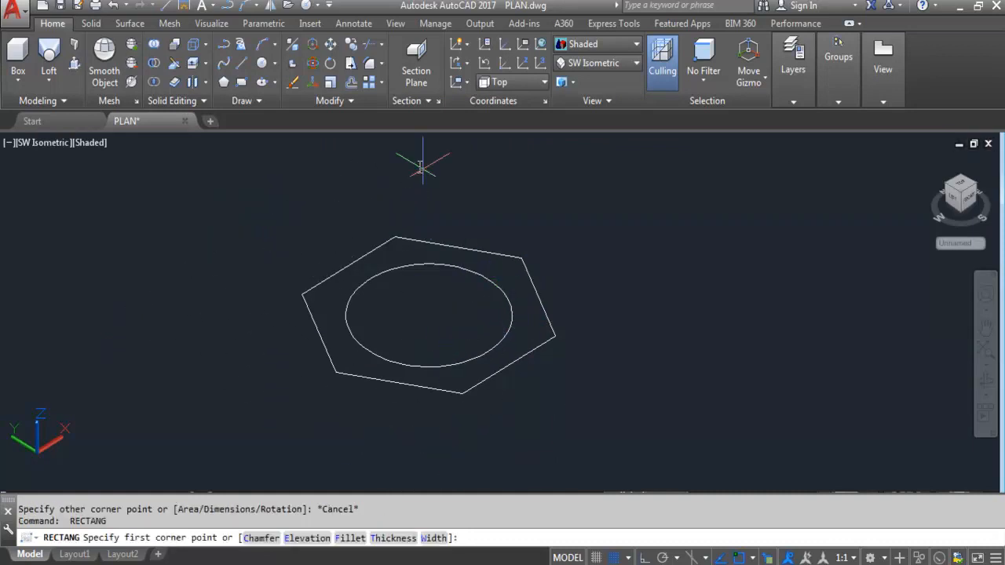
click(405, 172)
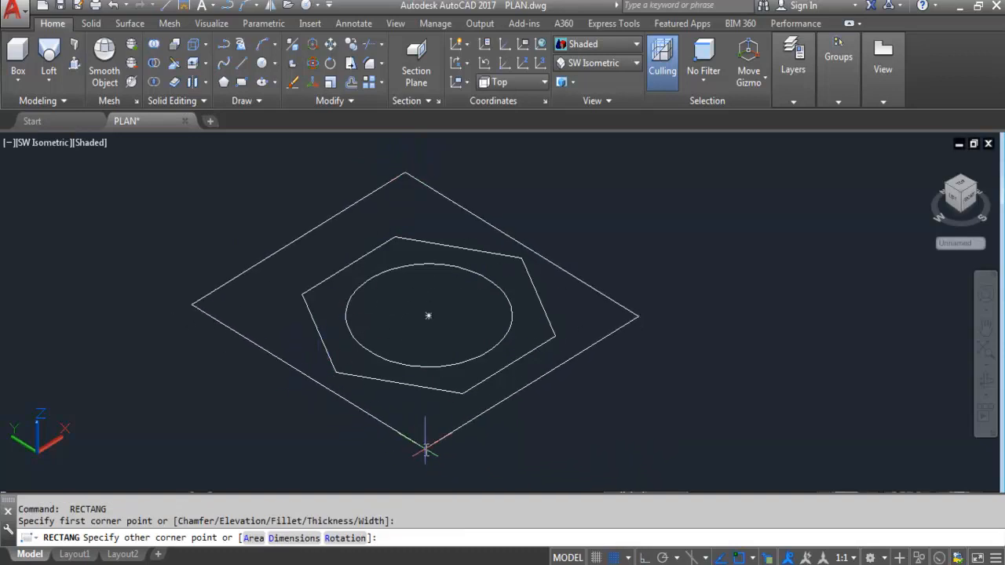
click(439, 462)
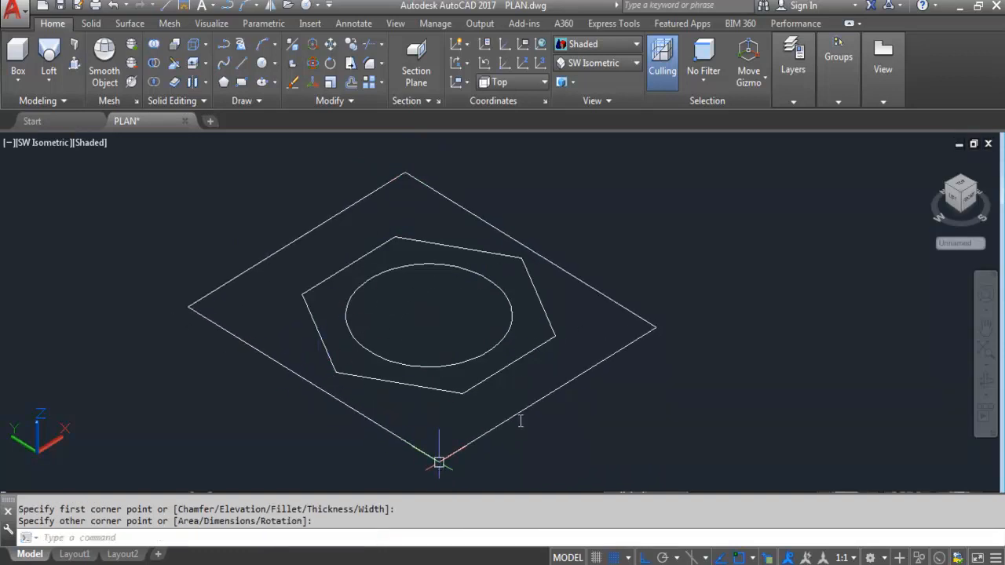
- Move the hexagon straight up along Z, well above the rectangle and circle
scroll(508, 328, down, 2)
scroll(516, 373, down, 2)
scroll(522, 365, up, 1)
click(522, 362)
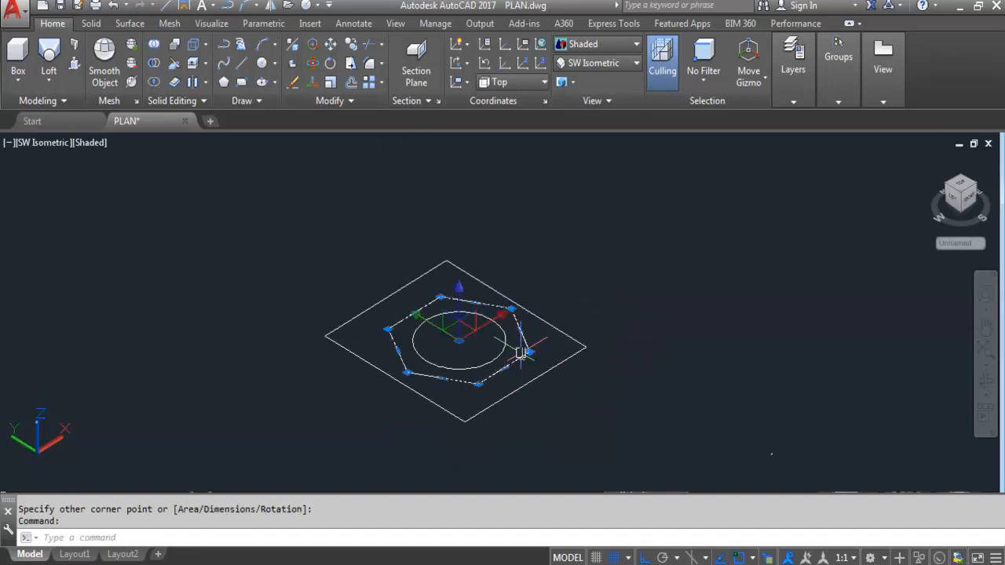
key(Return)
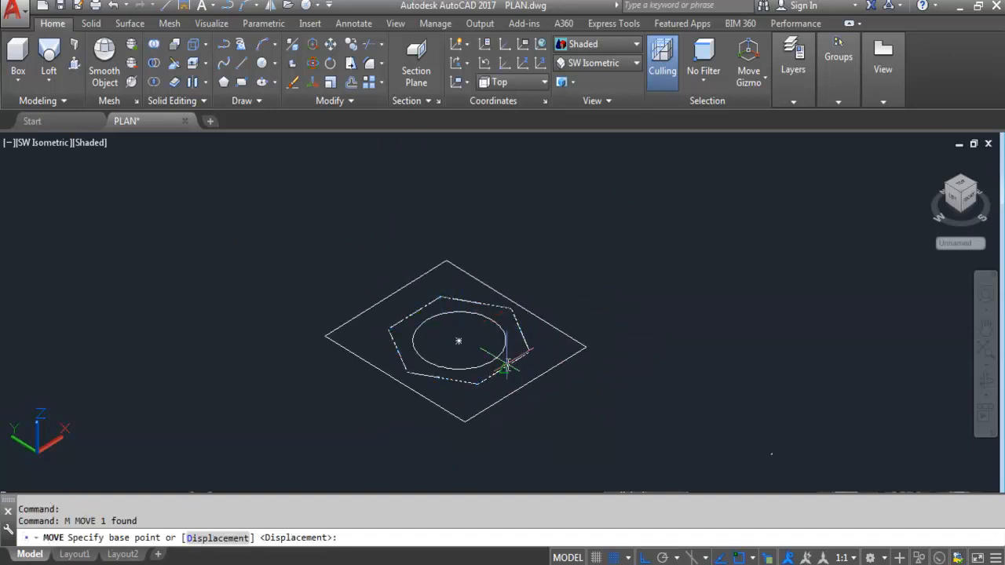
click(506, 365)
scroll(510, 410, down, 3)
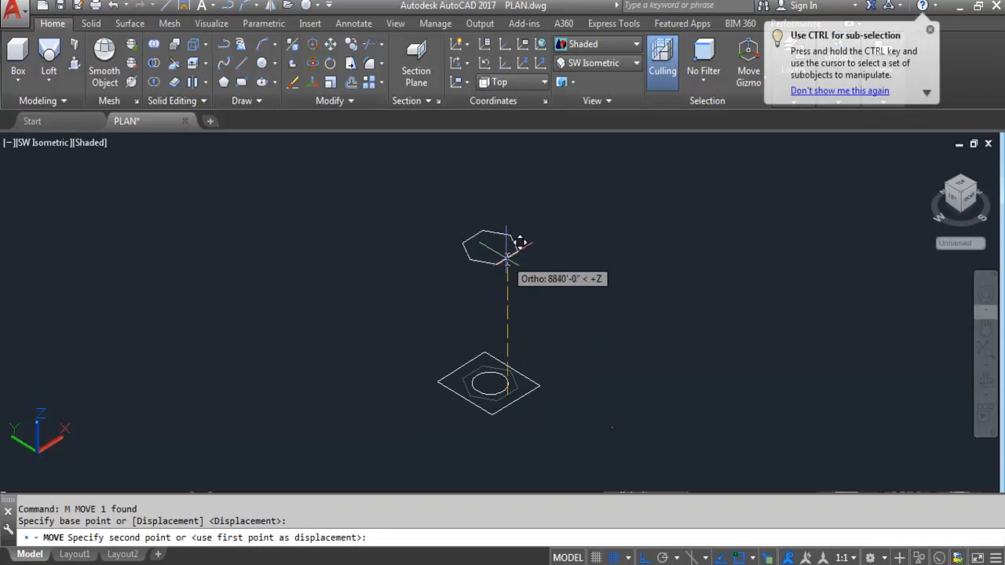
click(506, 270)
- Move the circle straight up along Z to a level between the rectangle and the raised hexagon
click(499, 384)
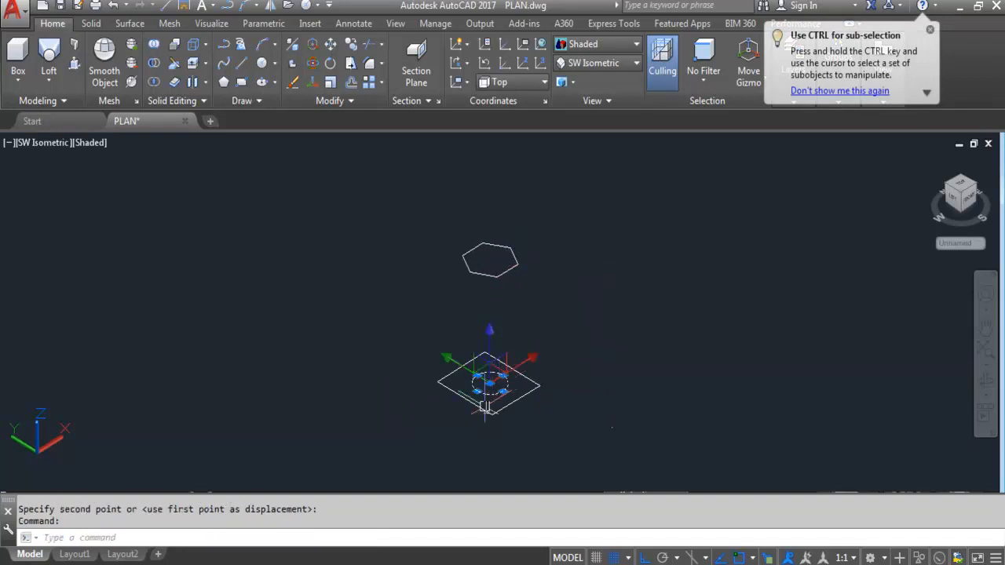
key(Return)
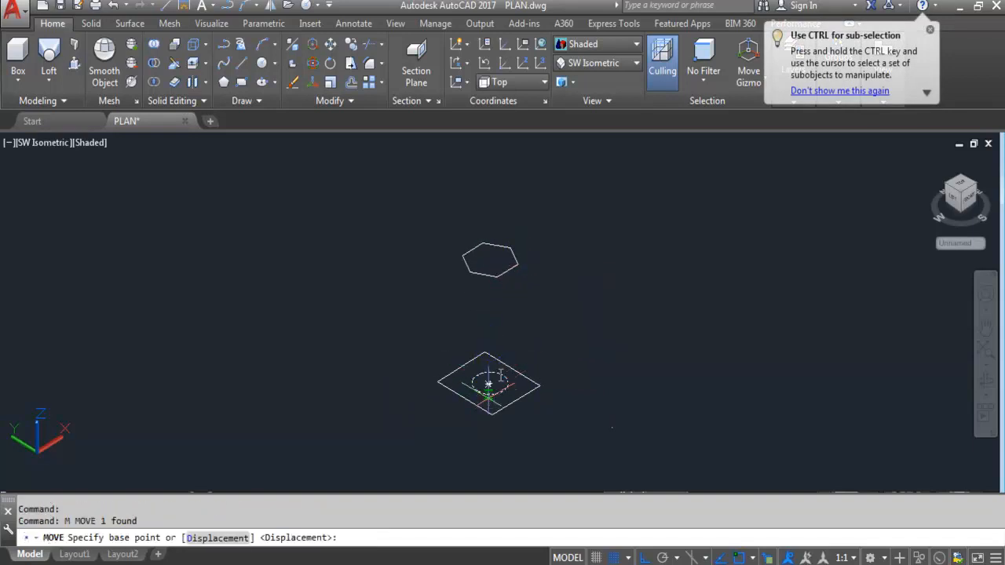
scroll(511, 369, up, 2)
click(480, 389)
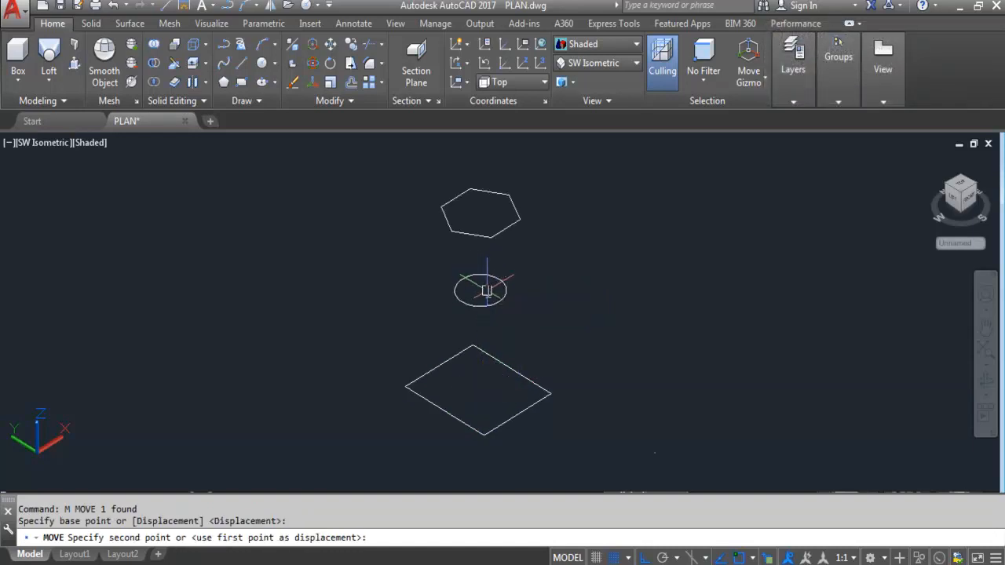
click(487, 289)
- Loft a solid through the rectangle, circle and hexagon in that order, using cross sections only
scroll(394, 321, down, 2)
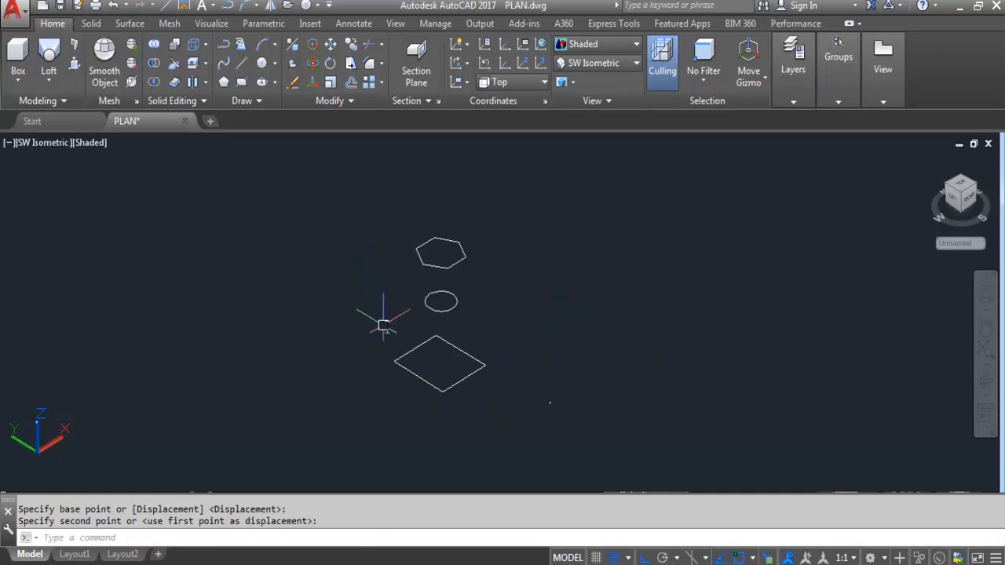
scroll(442, 360, up, 2)
shift+middle_drag(464, 329, 470, 299)
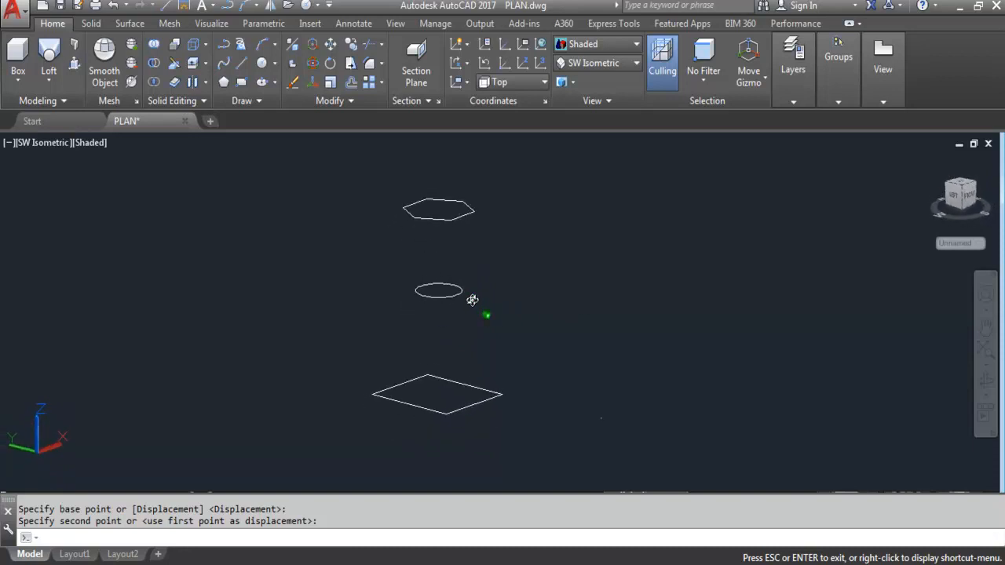
shift+middle_drag(469, 333, 468, 308)
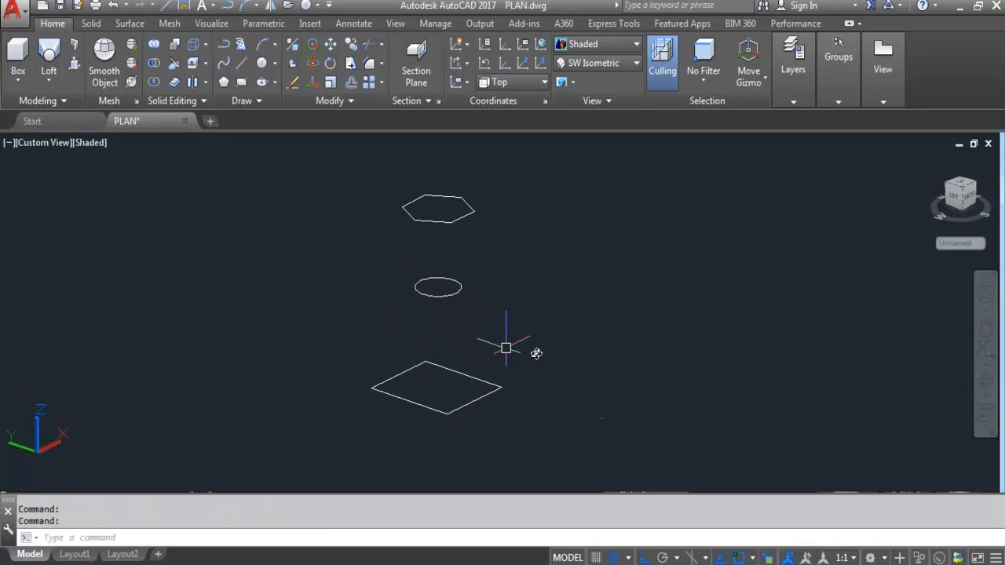
click(50, 61)
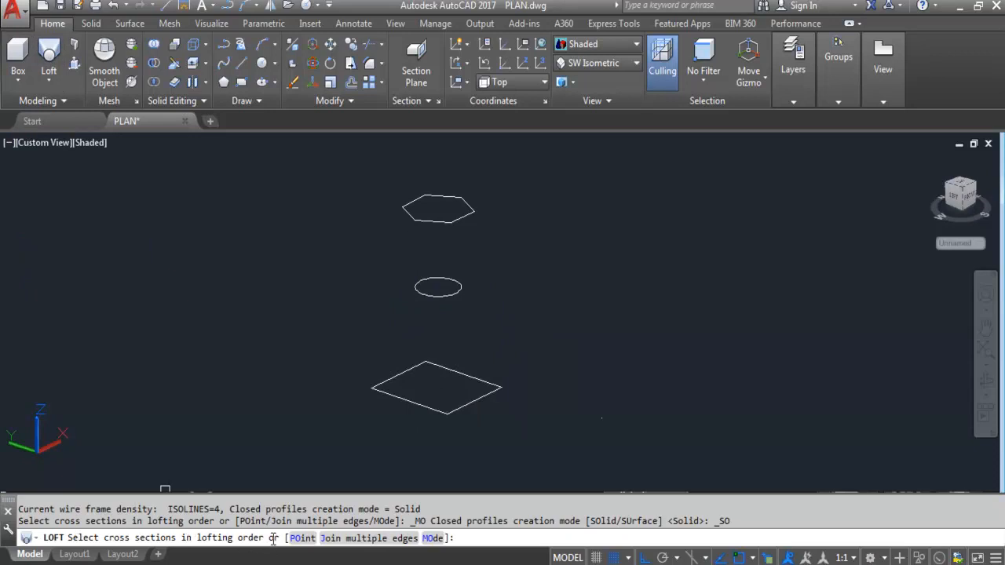
click(416, 402)
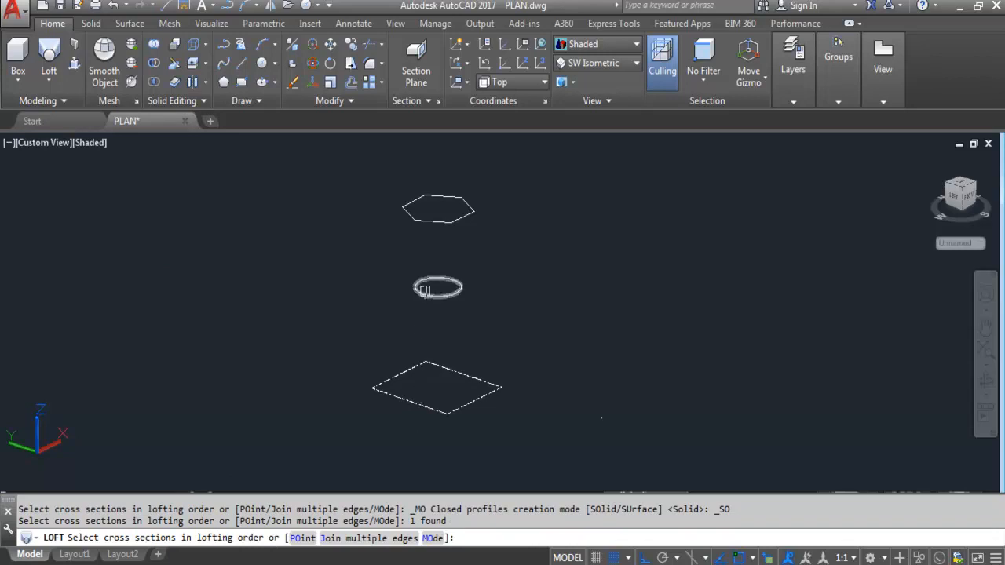
click(425, 291)
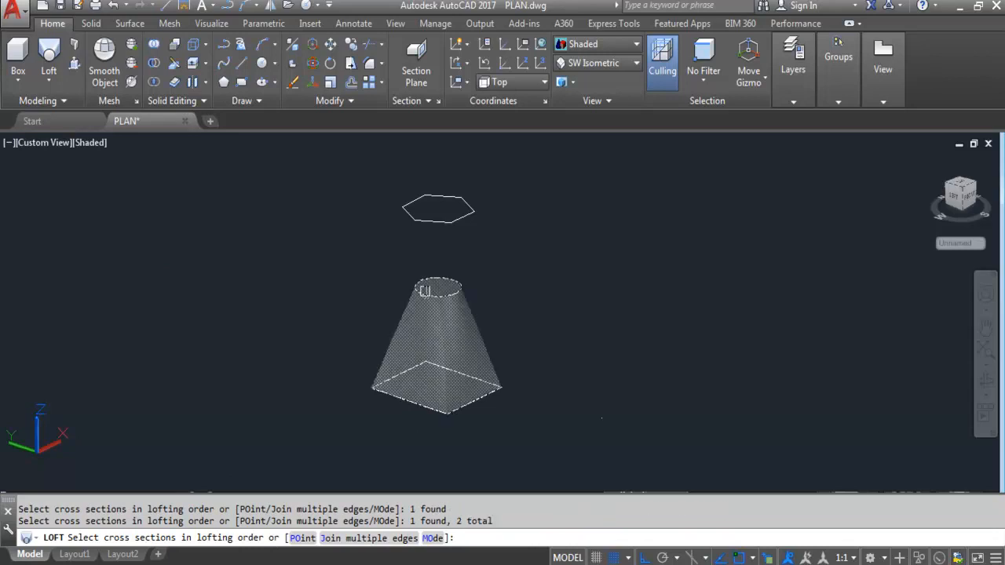
click(420, 223)
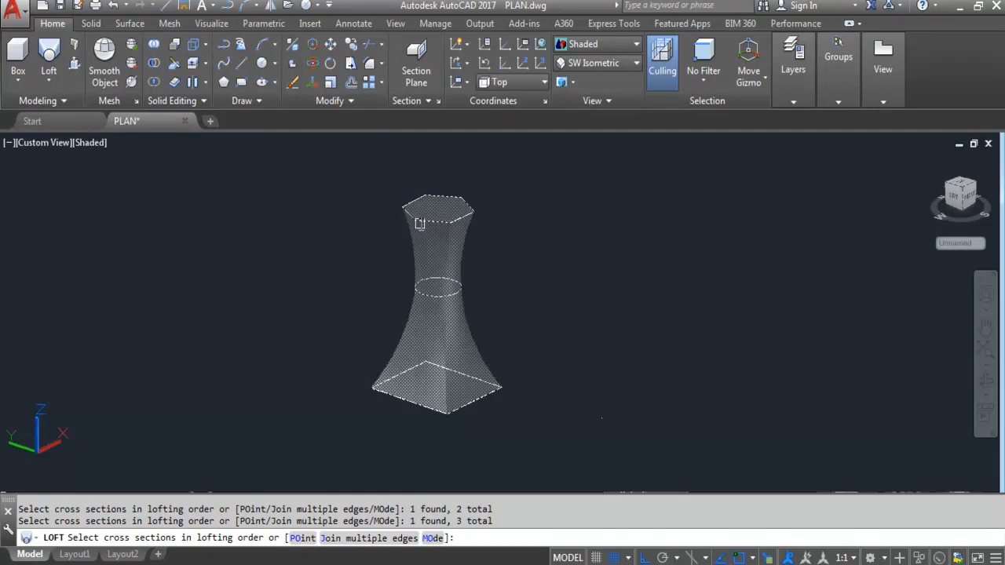
key(Return)
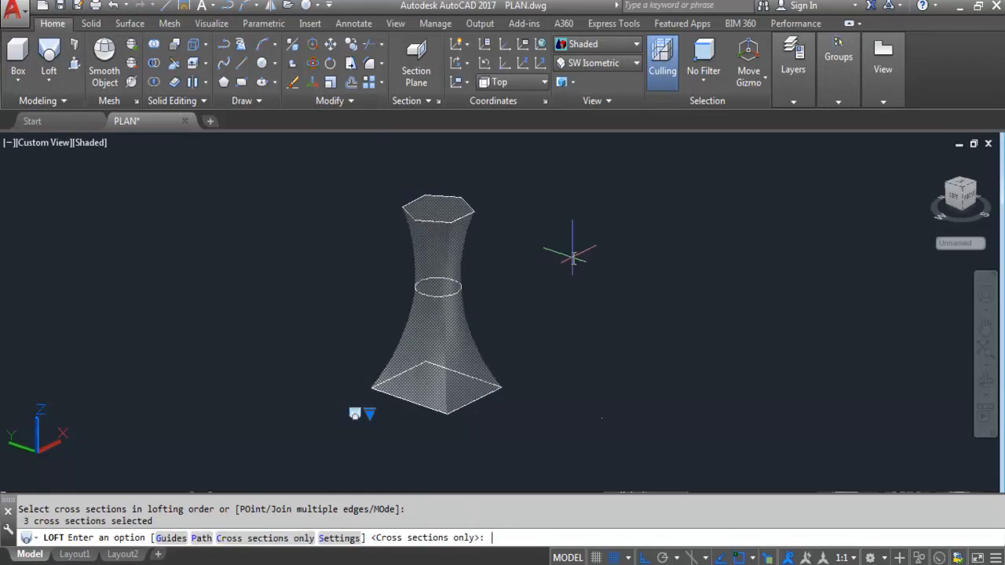
key(Return)
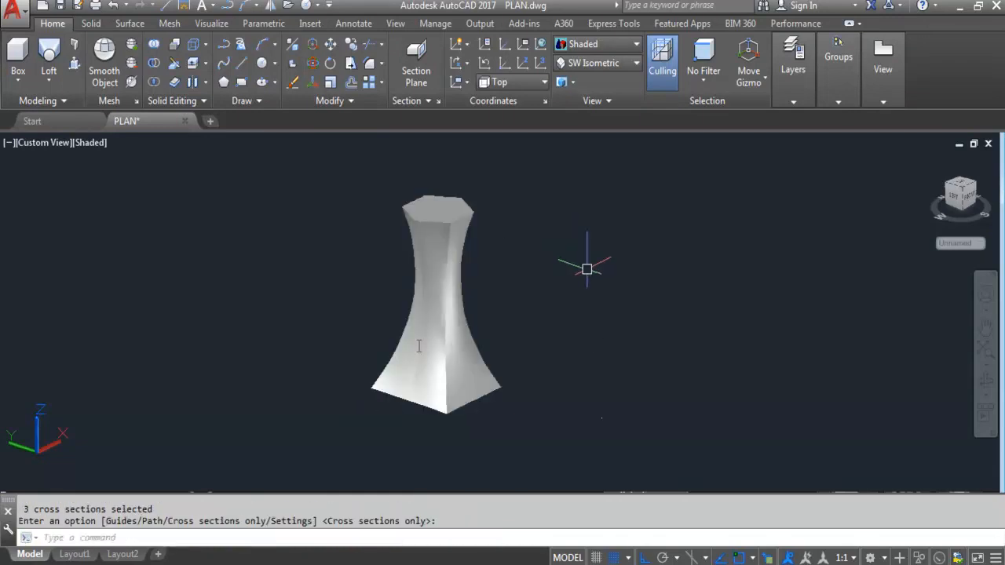
- Examine the lofted solid's side faces, hexagonal top and rectangular base from several viewing angles
shift+middle_drag(414, 345, 466, 340)
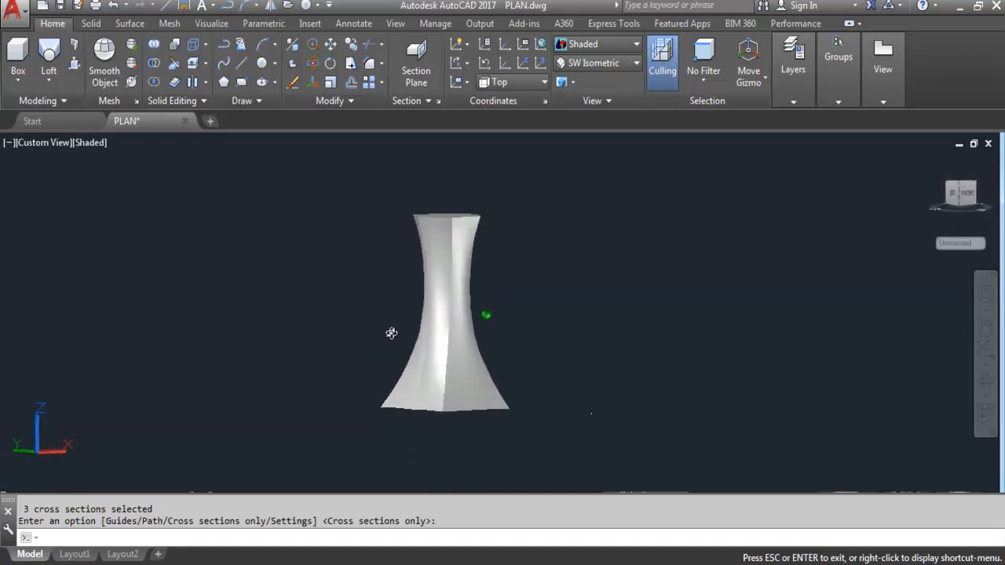
shift+middle_drag(459, 313, 417, 412)
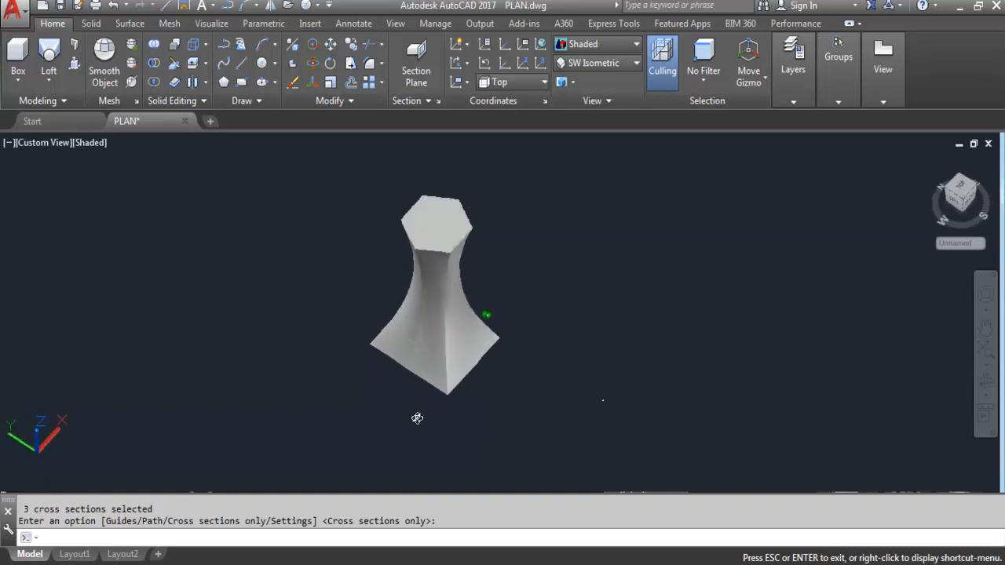
shift+middle_drag(436, 484, 466, 373)
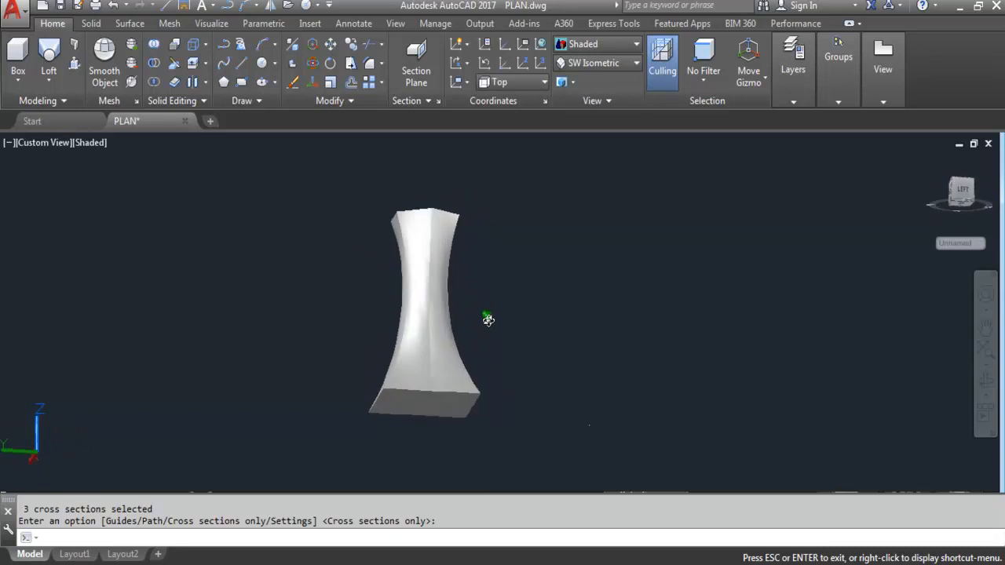
shift+middle_drag(487, 319, 481, 324)
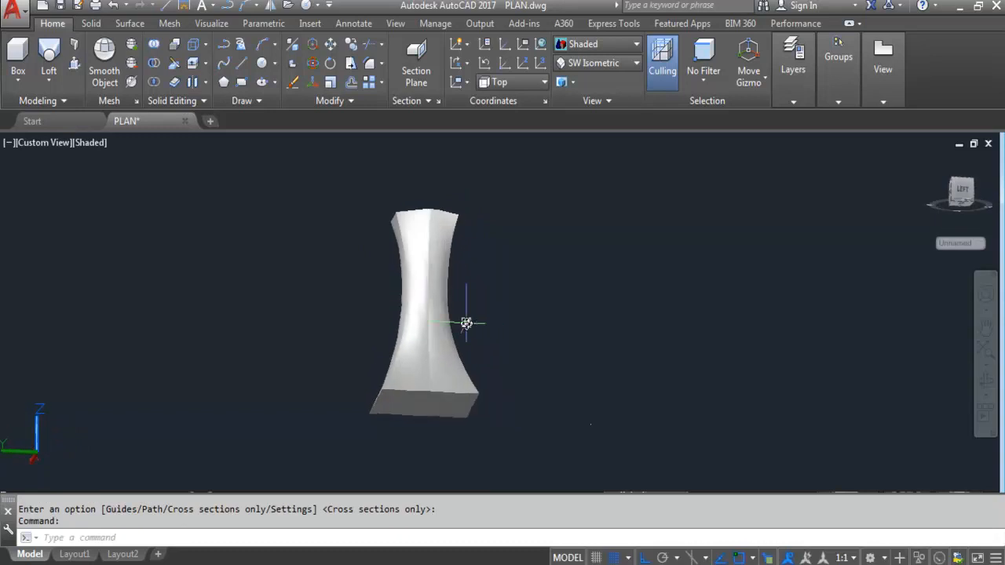
- Undo the view changes and the loft to bring back the three separate profiles
key(ctrl+z)
key(ctrl+z)
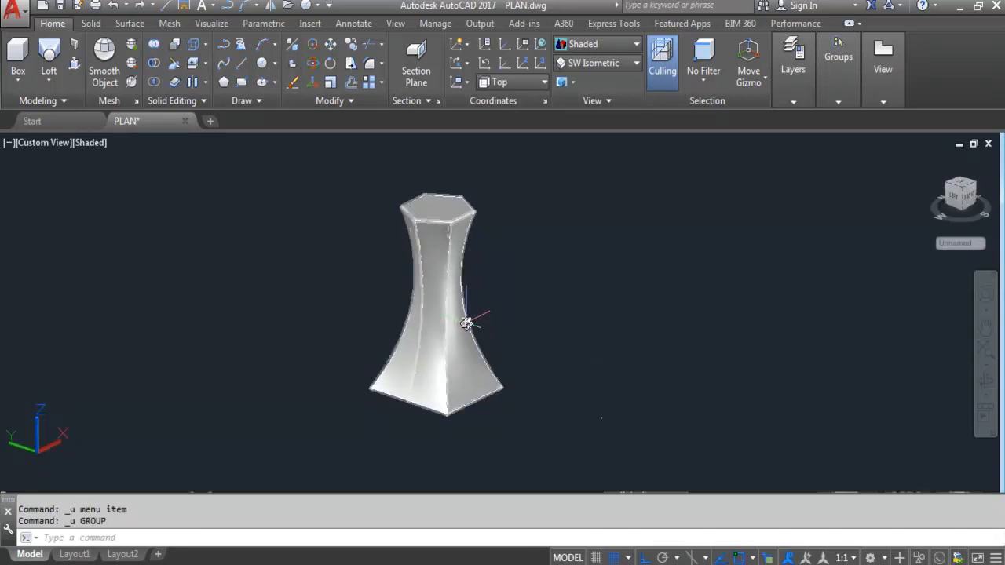
key(ctrl+z)
scroll(384, 311, down, 3)
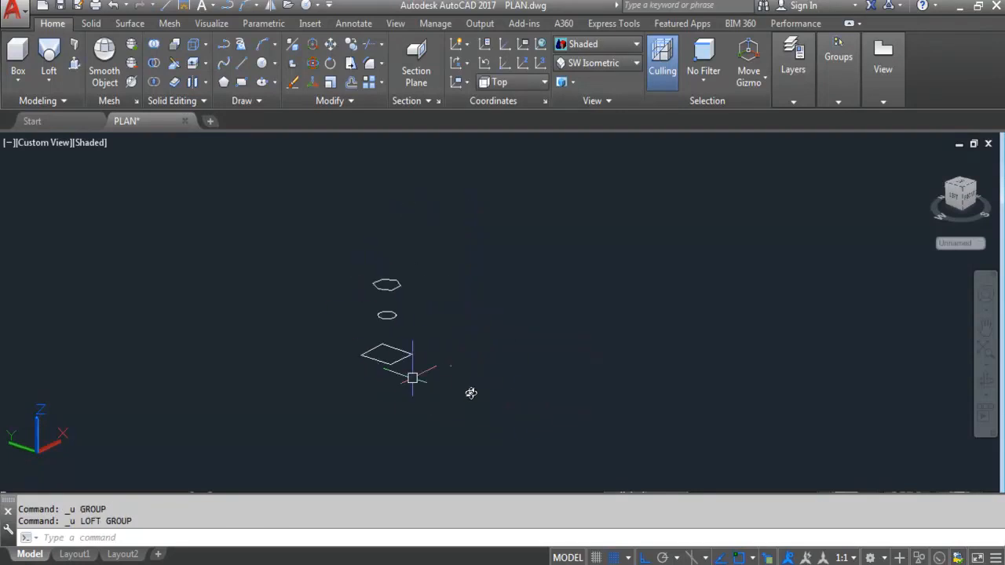
click(469, 395)
click(369, 256)
text(c)
key(Return)
key(Escape)
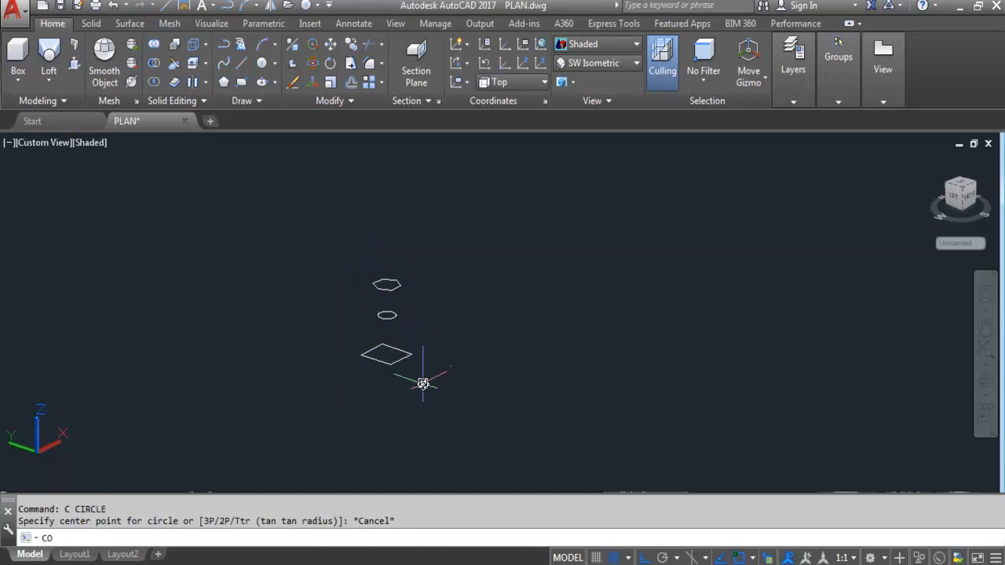
- Erase the stray objects lying beside the three stacked profiles
key(Return)
key(Escape)
click(447, 364)
click(435, 334)
click(490, 380)
key(Delete)
- Copy the stacked rectangle, circle and hexagon together to a free spot beside the originals, with Ortho off
click(479, 386)
click(264, 226)
text(C)
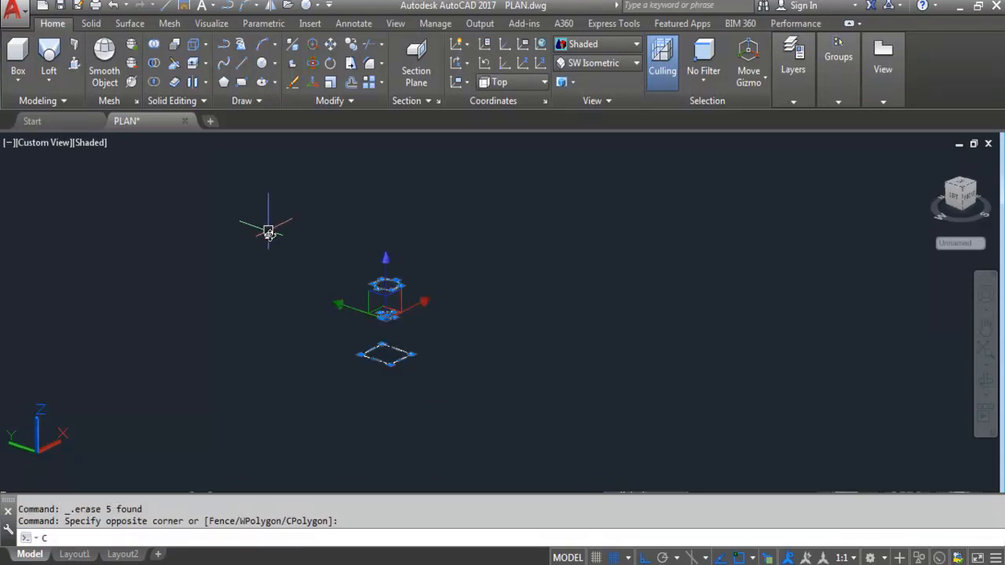
text(O)
key(Return)
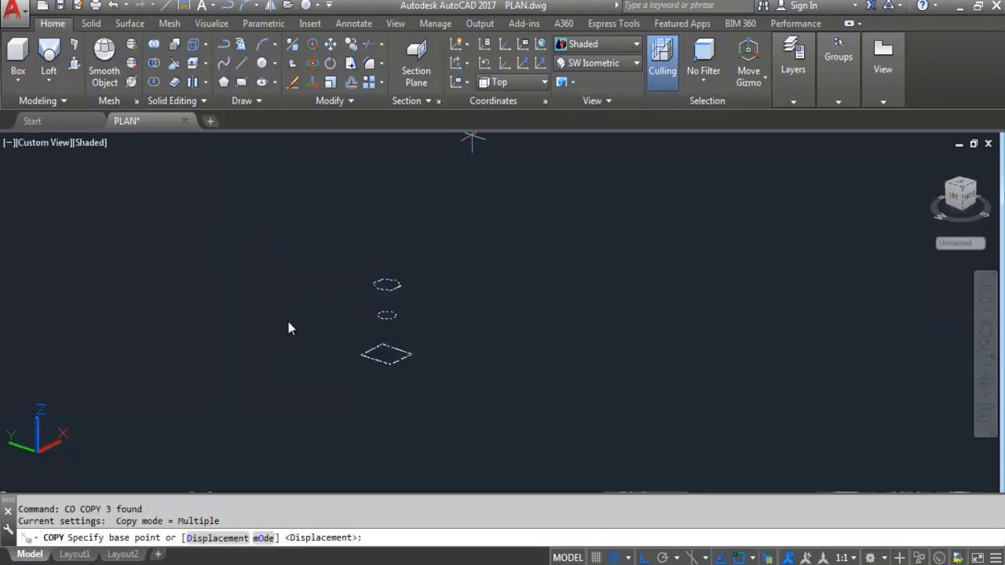
click(369, 328)
scroll(506, 329, up, 4)
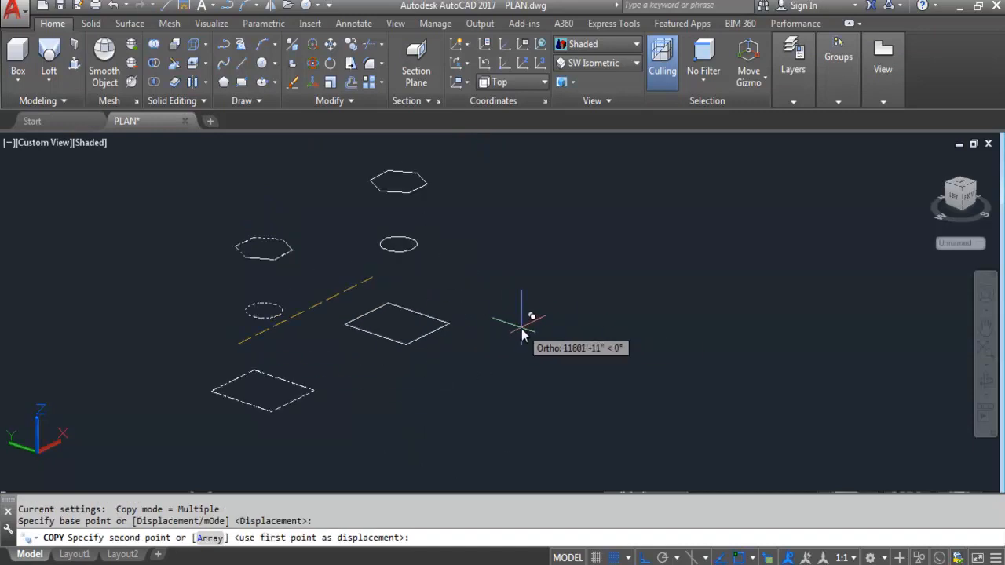
key(F8)
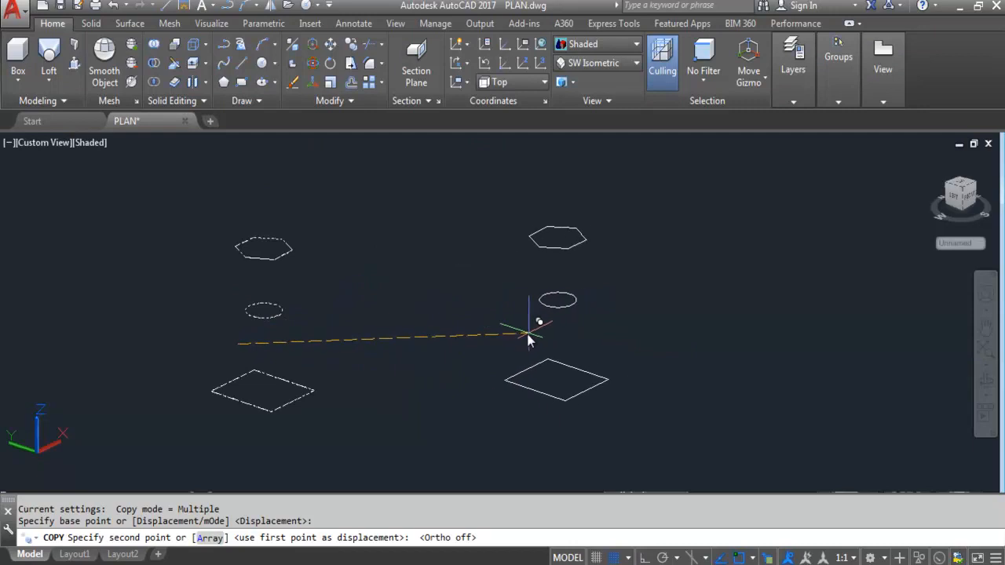
click(514, 337)
key(Escape)
scroll(556, 347, down, 2)
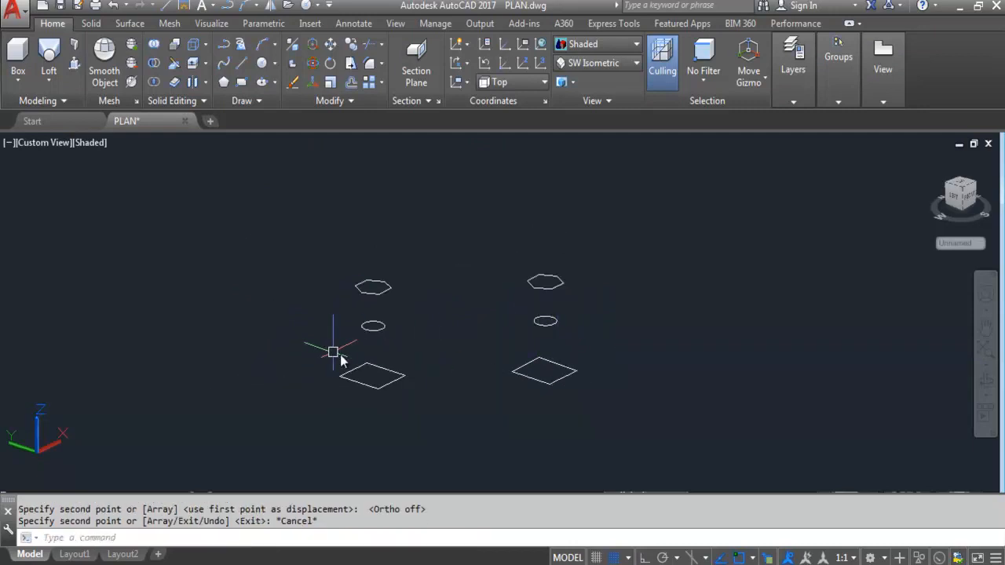
- Loft a solid through the original rectangle, circle and hexagon in that order, using cross sections only
click(49, 59)
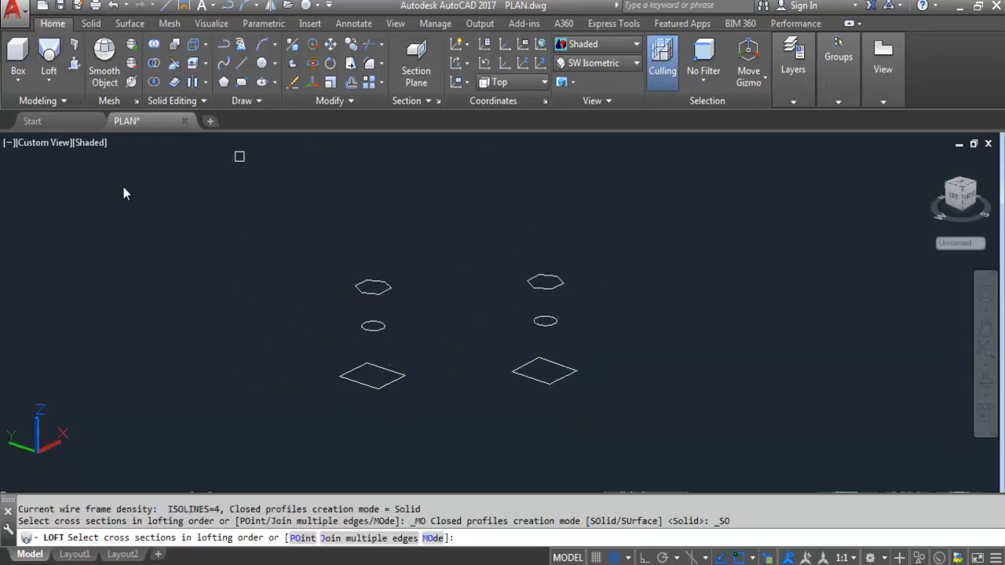
click(372, 381)
click(368, 330)
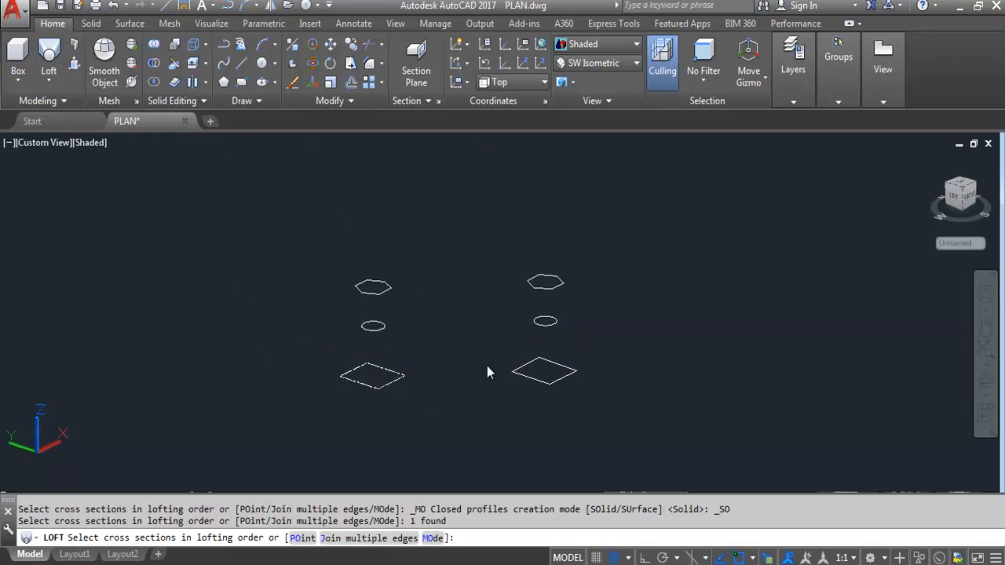
click(369, 289)
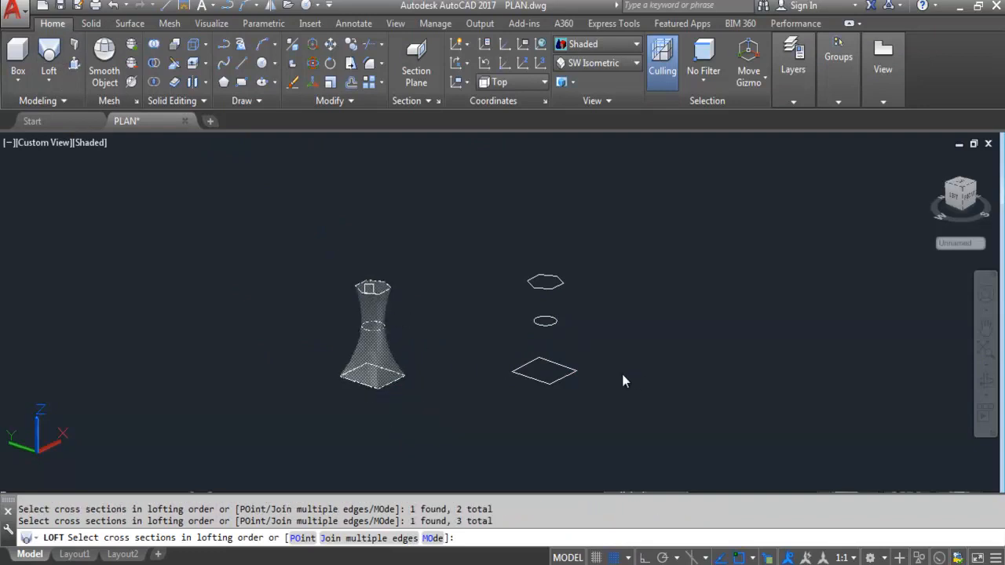
key(Return)
key(Return)
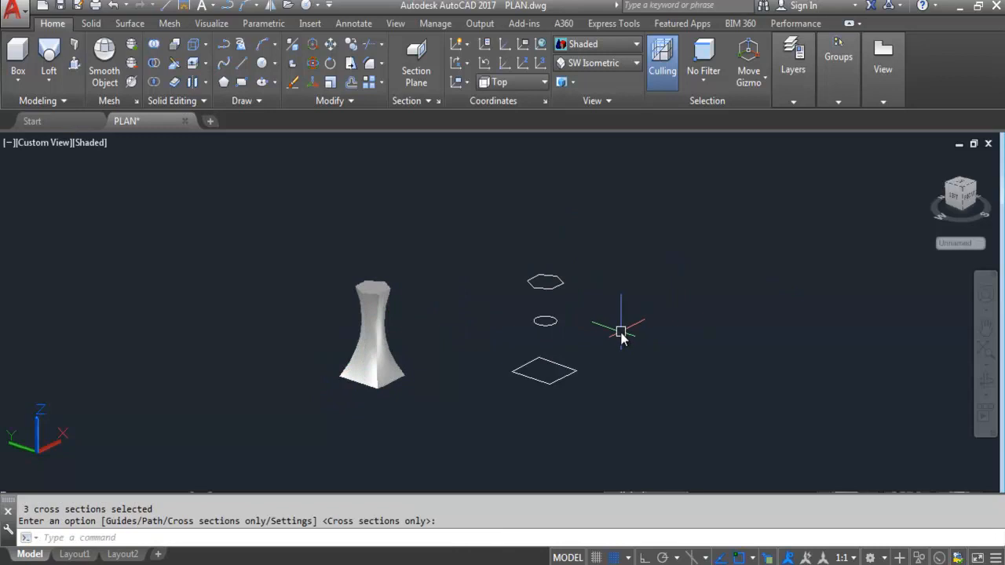
- Loft the copied profiles in the order rectangle, hexagon, circle, using cross sections only
click(49, 57)
click(547, 381)
click(536, 408)
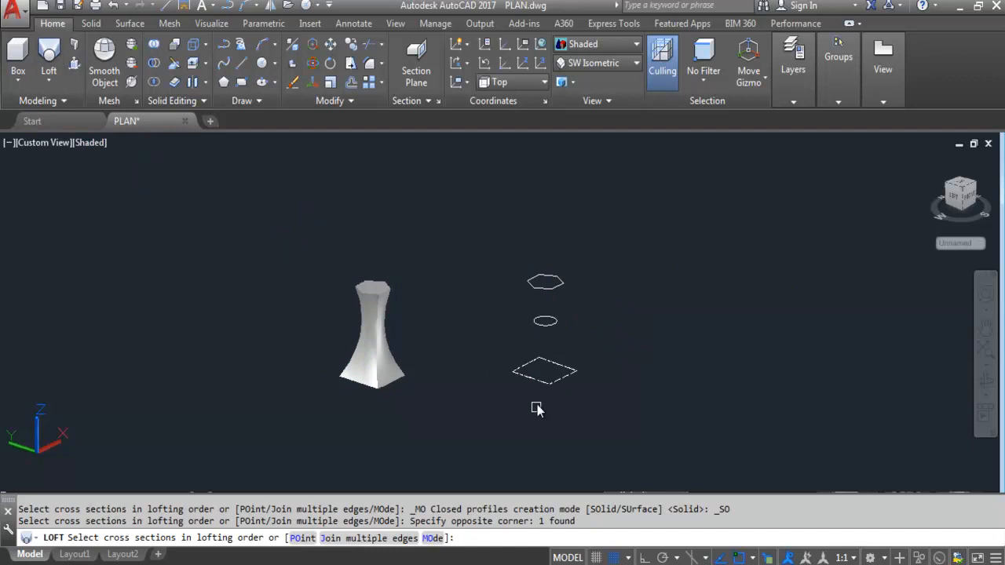
click(547, 287)
scroll(549, 351, up, 3)
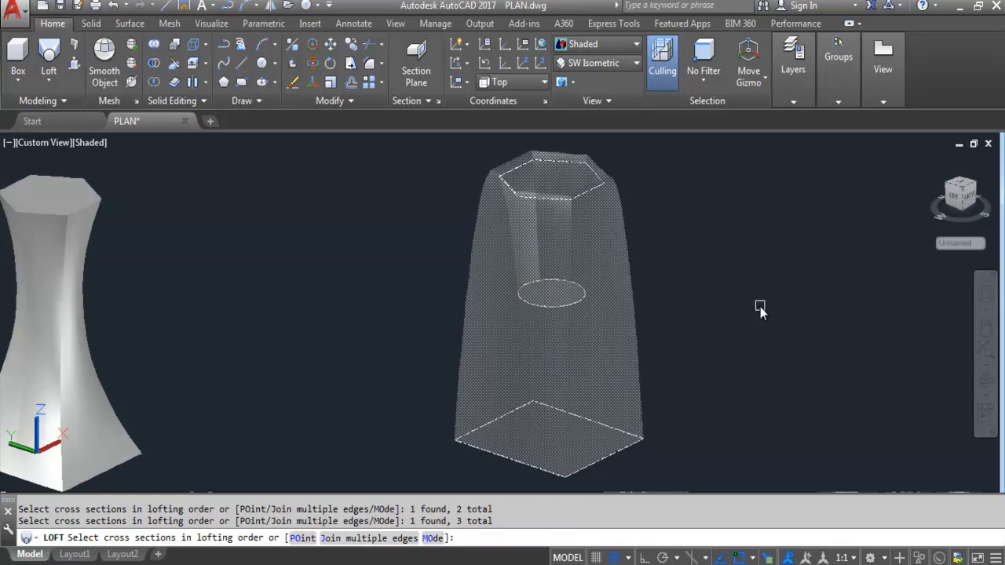
key(Return)
key(Return)
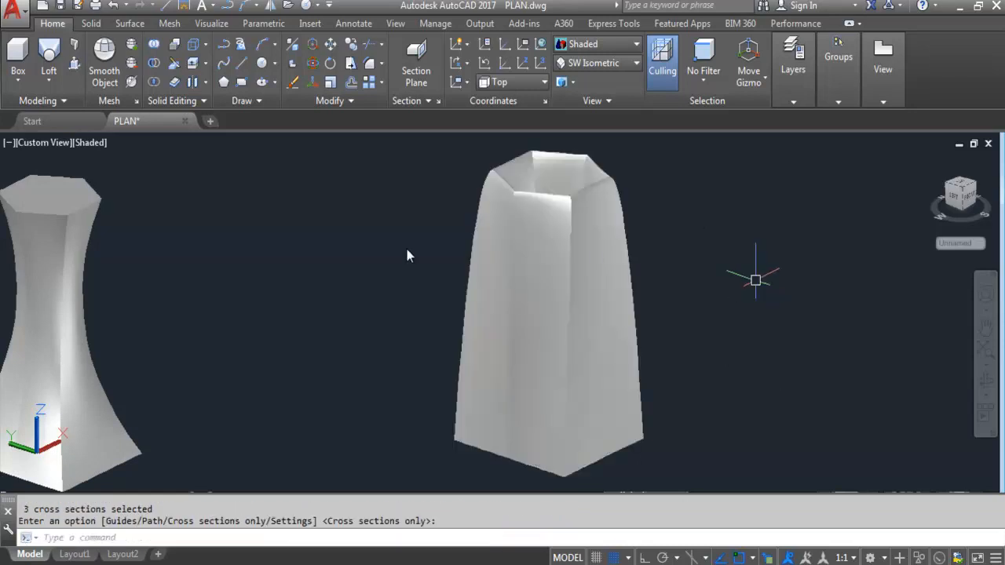
- Compare the shapes of the two lofted solids from several viewing angles
scroll(722, 298, down, 4)
scroll(613, 307, up, 4)
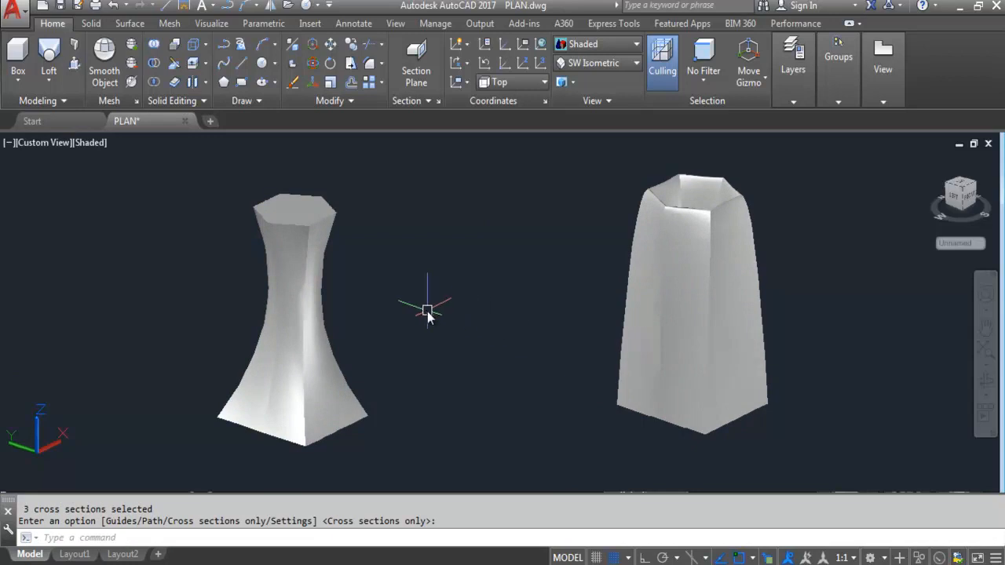
mouse_move(331, 330)
shift+middle_down()
mouse_move(325, 242)
mouse_move(333, 381)
mouse_move(336, 335)
mouse_move(343, 377)
mouse_move(354, 306)
mouse_move(345, 330)
shift+middle_up()
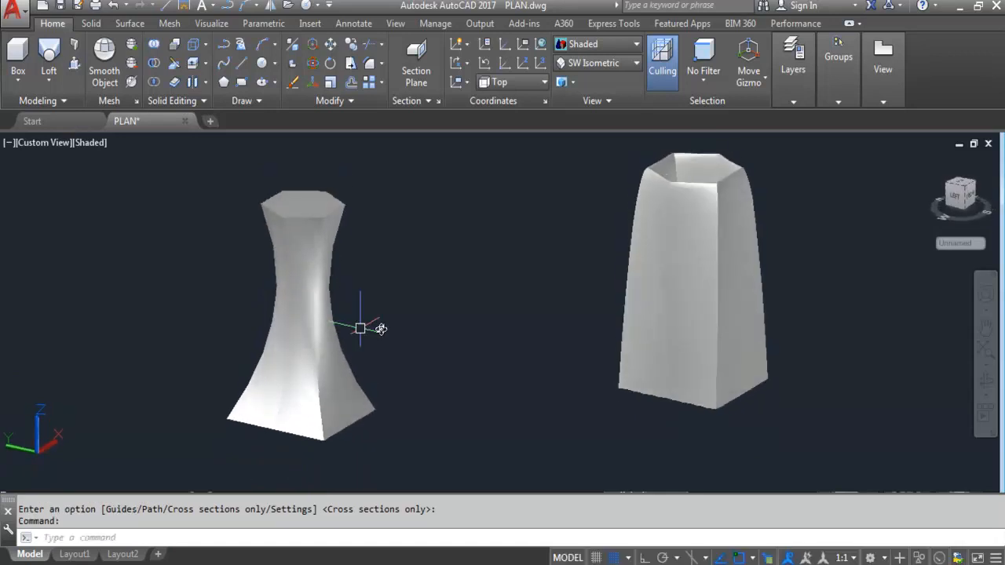
scroll(417, 358, down, 1)
shift+middle_drag(639, 274, 654, 317)
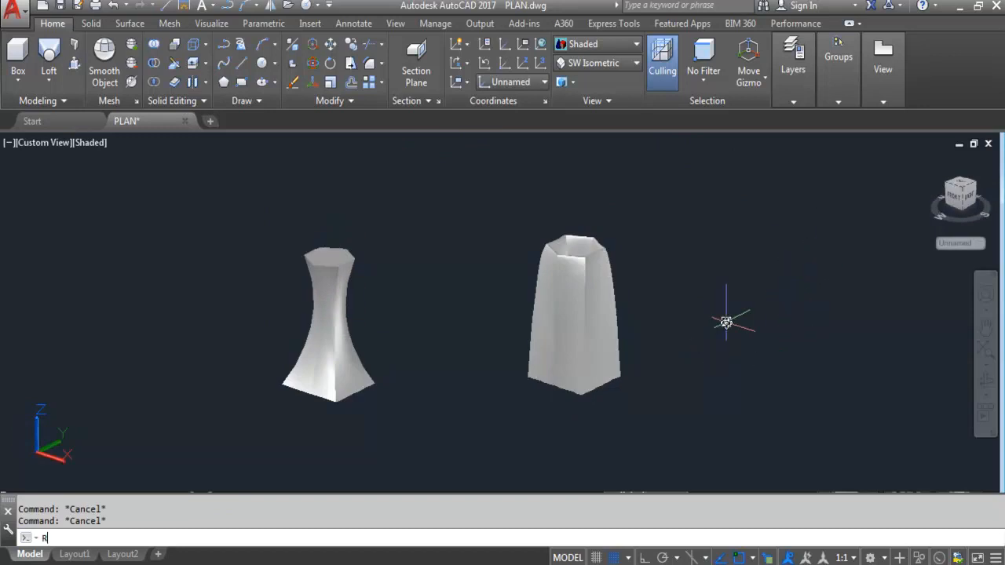
- Draw a large rectangle on the ground plane in the free space beside the second lofted solid
key(Return)
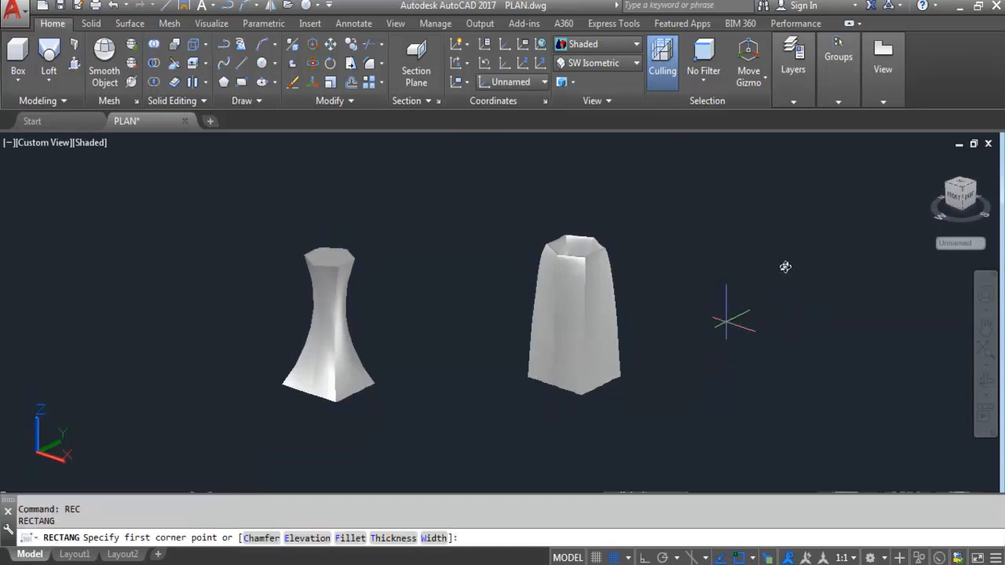
middle_drag(773, 338, 706, 350)
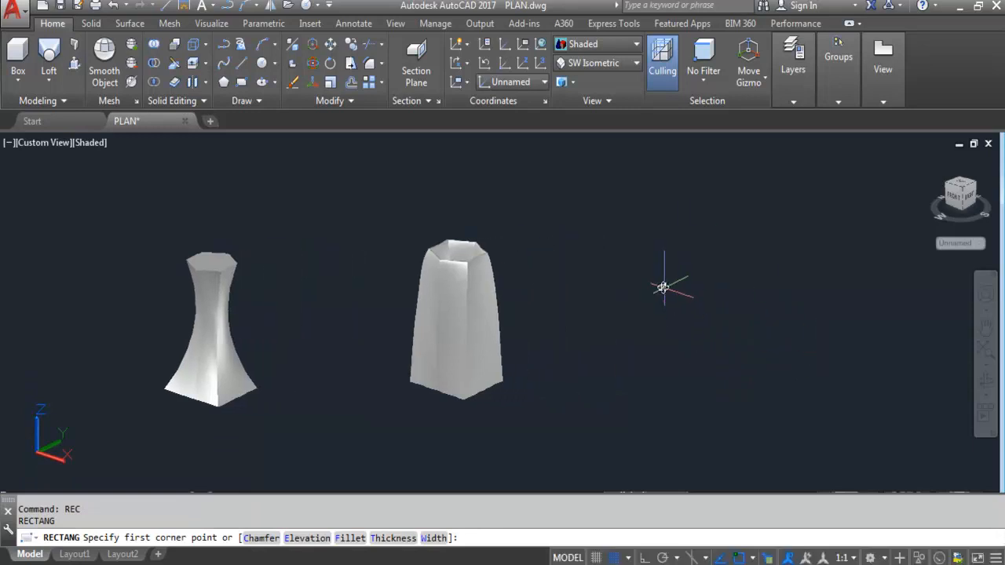
click(666, 259)
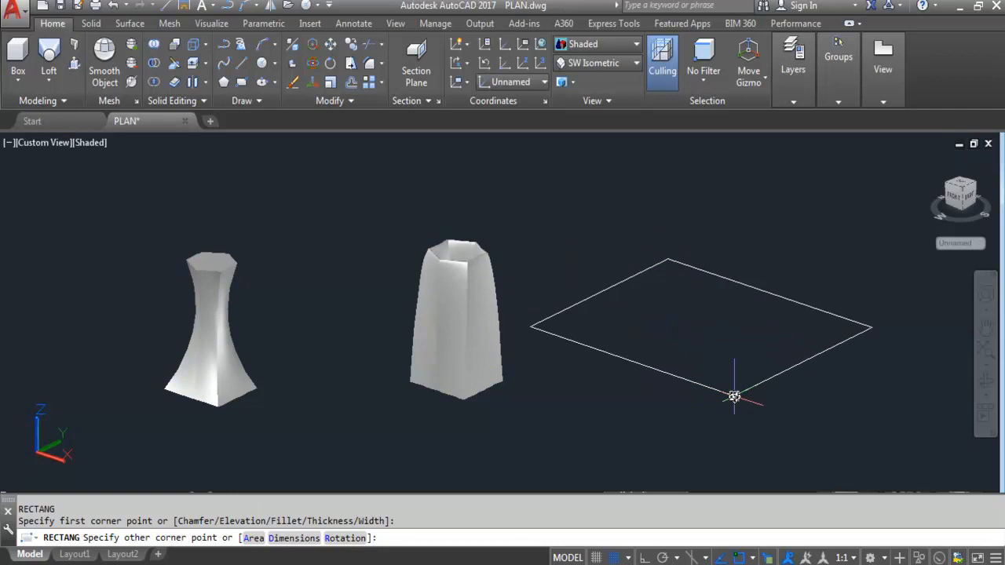
click(733, 397)
- Offset the large rectangle inward by a distance picked from its edge toward its centre to form a small inner rectangle
text(o)
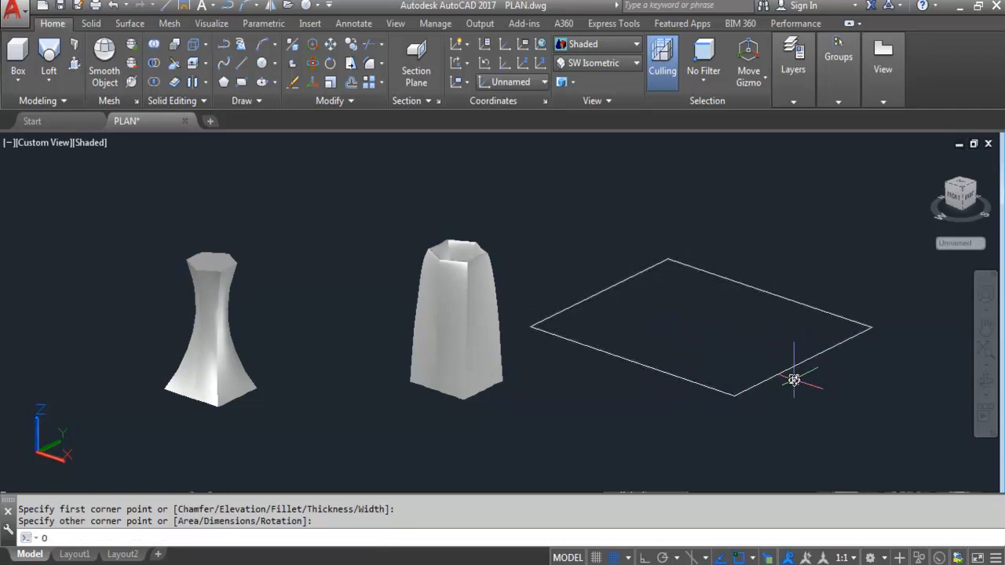
key(Return)
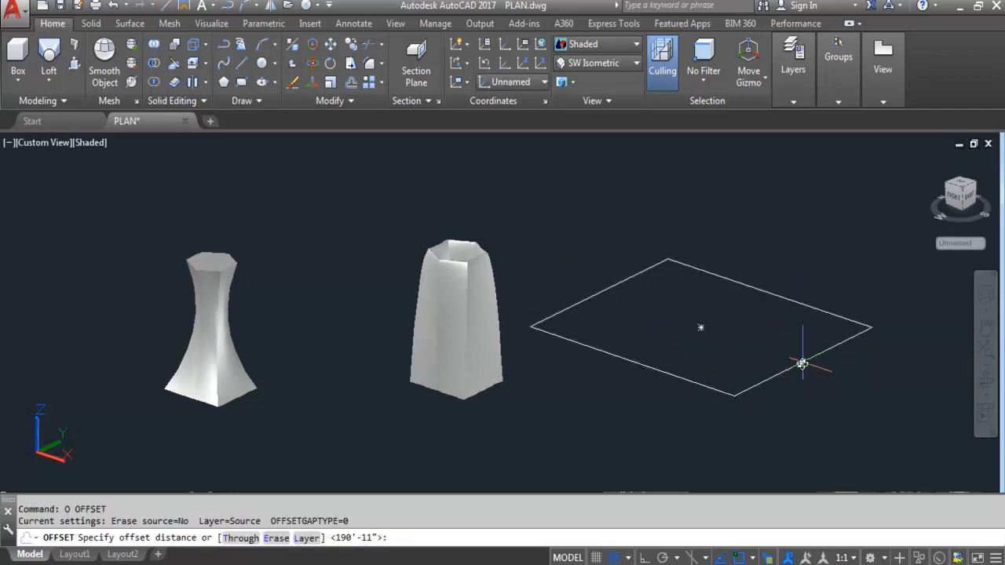
click(802, 362)
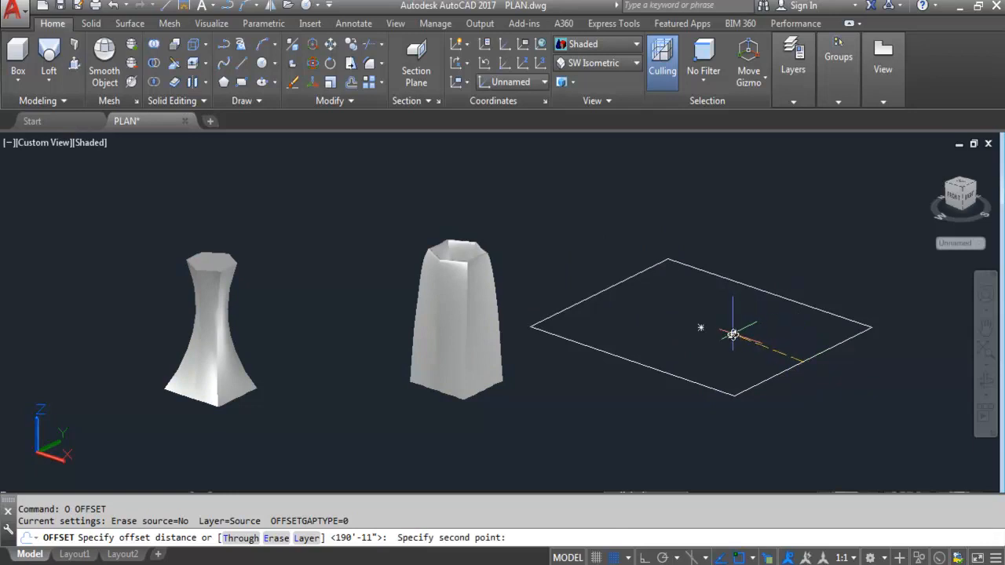
click(748, 339)
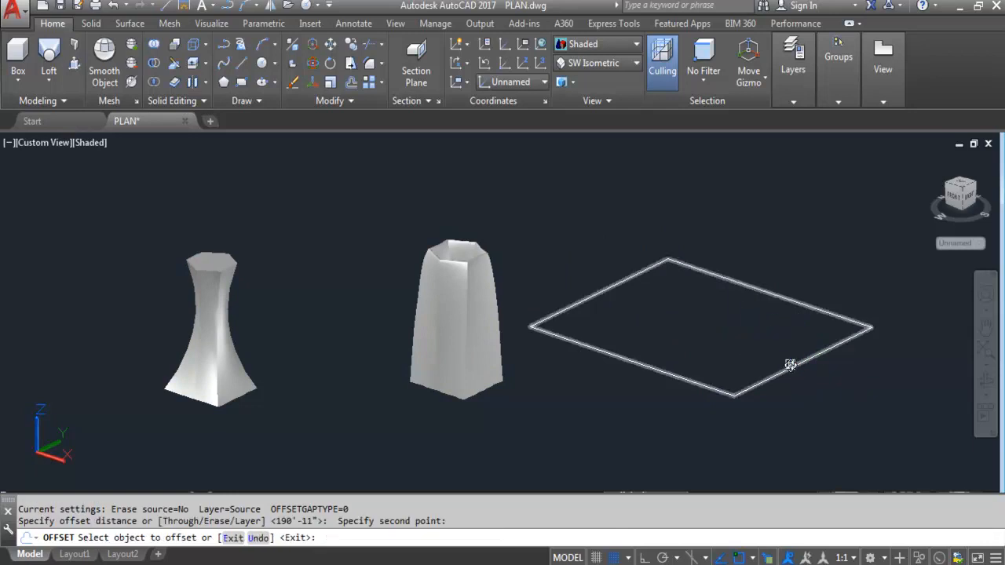
click(790, 367)
click(741, 310)
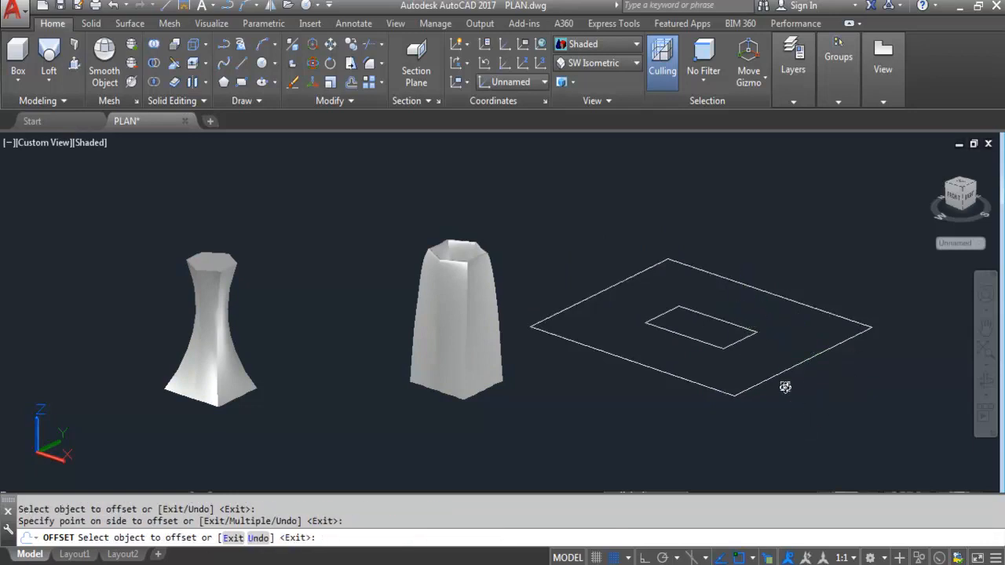
key(Escape)
- Move the inner rectangle straight up along Z by about 1994', with Ortho on and object snap off while placing it
click(731, 346)
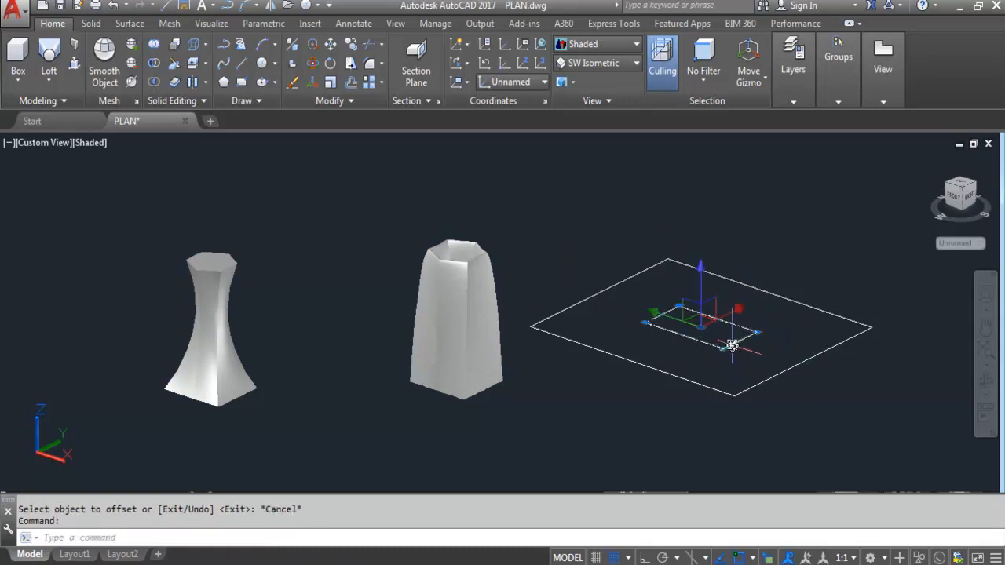
key(Return)
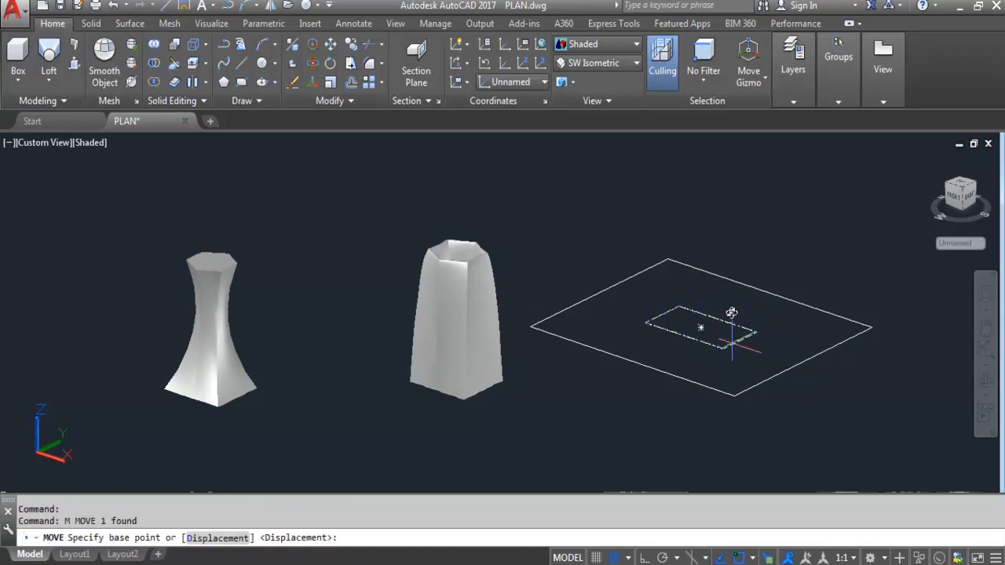
click(743, 359)
key(F8)
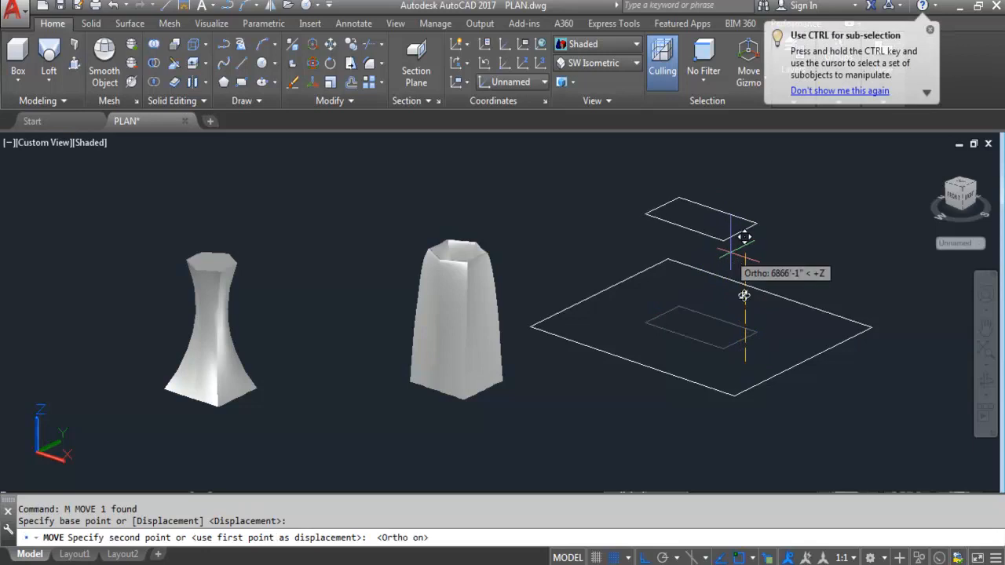
scroll(740, 324, up, 2)
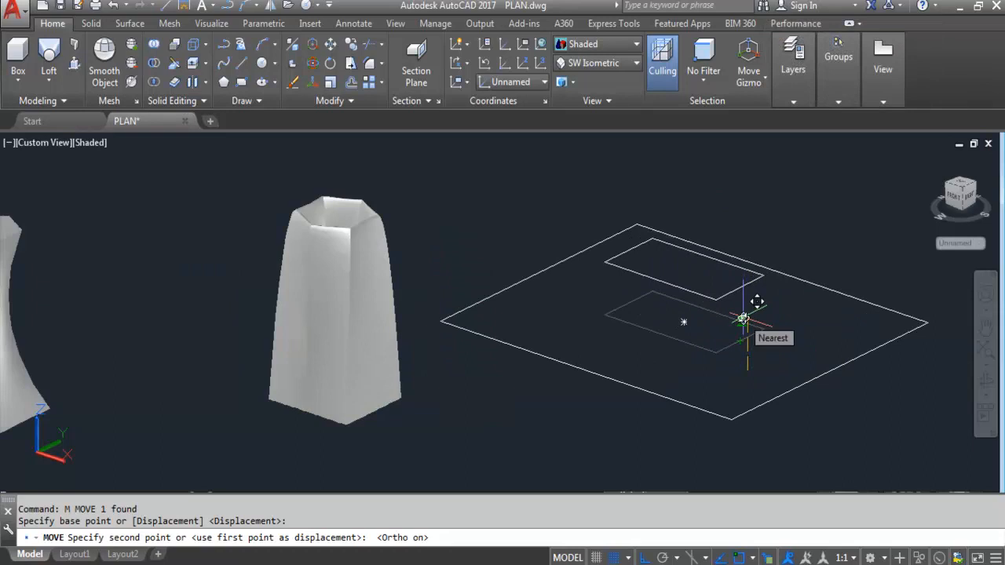
key(F3)
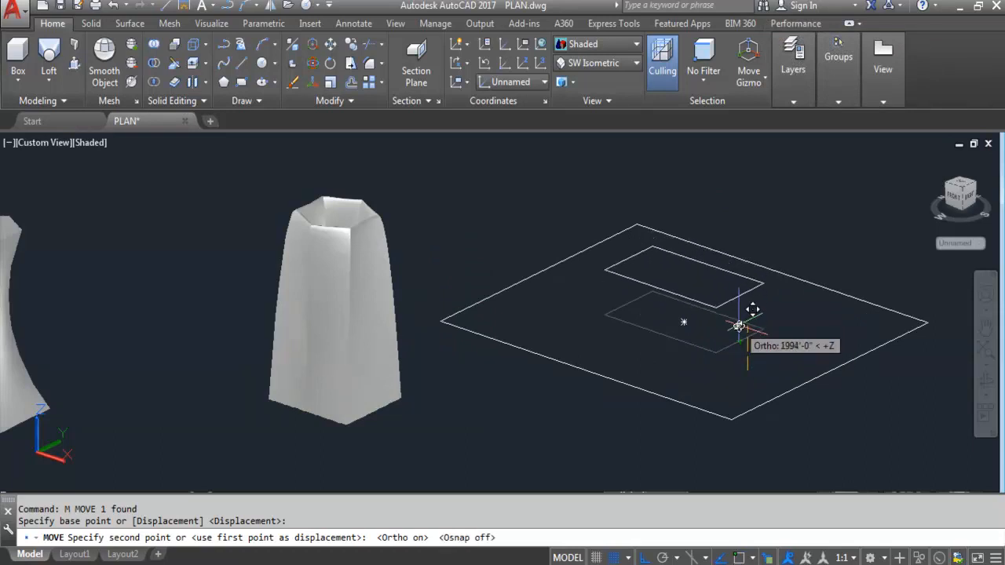
click(739, 325)
key(F3)
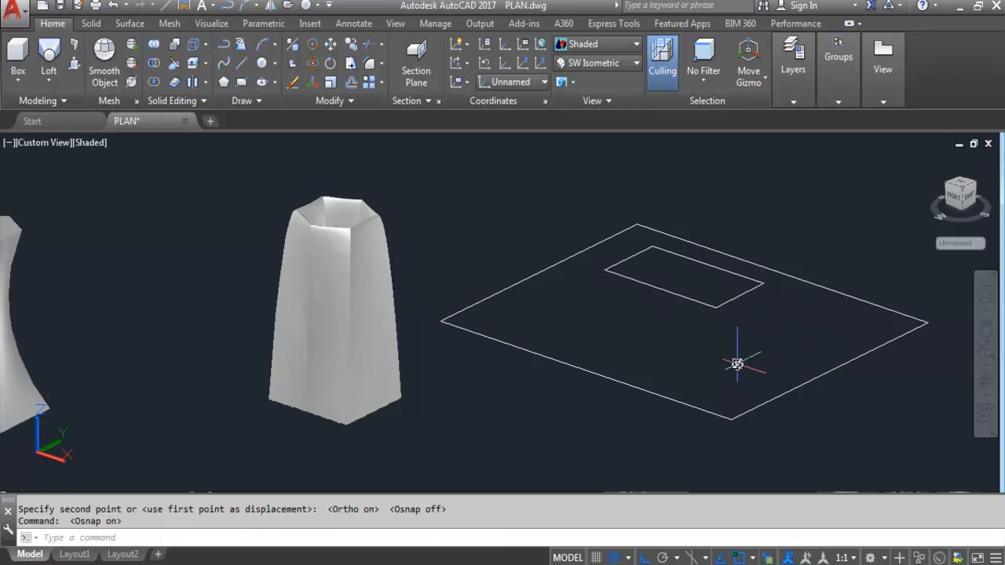
- Loft a solid from the large base rectangle to the raised small rectangle, using cross sections only
click(48, 55)
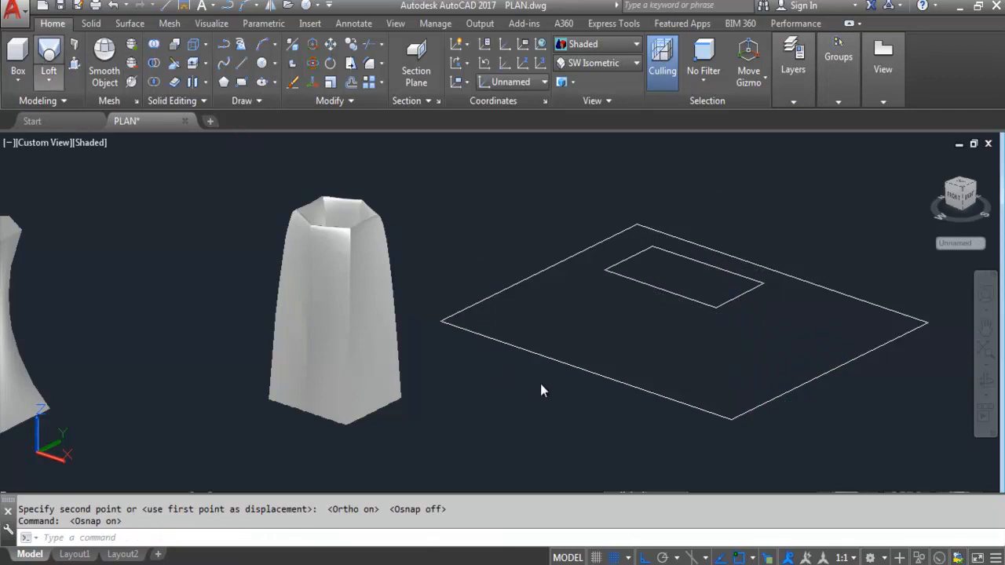
click(617, 390)
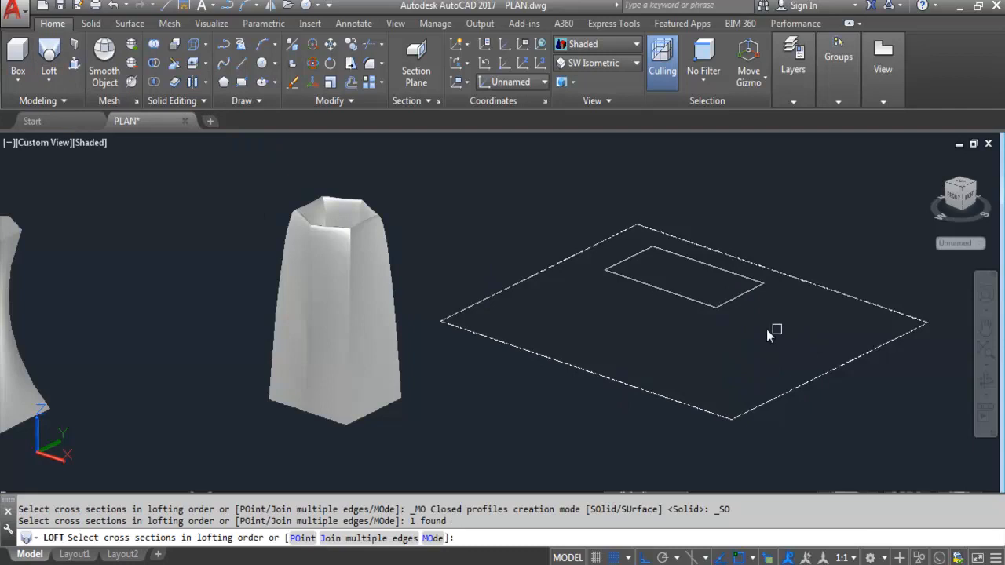
click(698, 301)
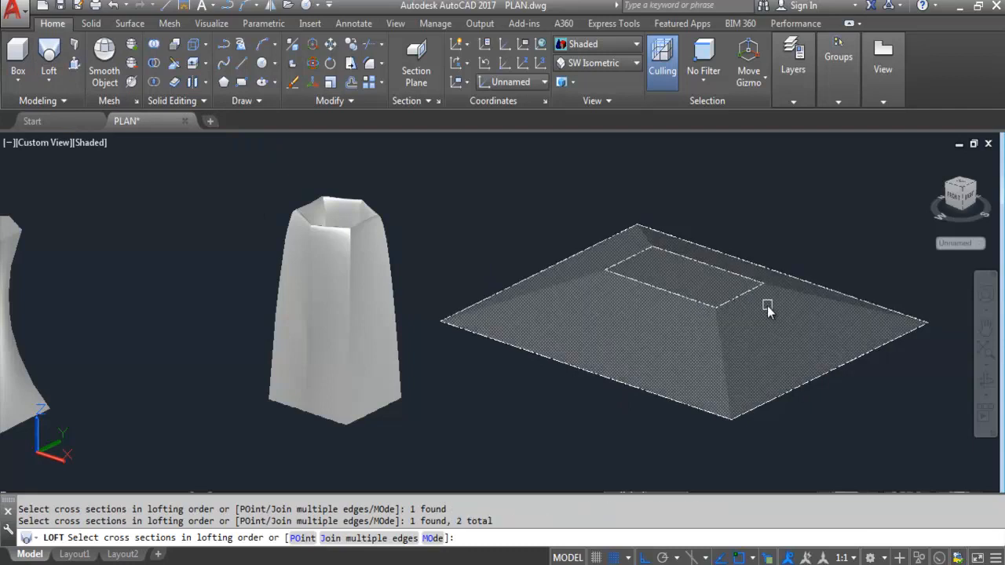
key(Return)
key(Return)
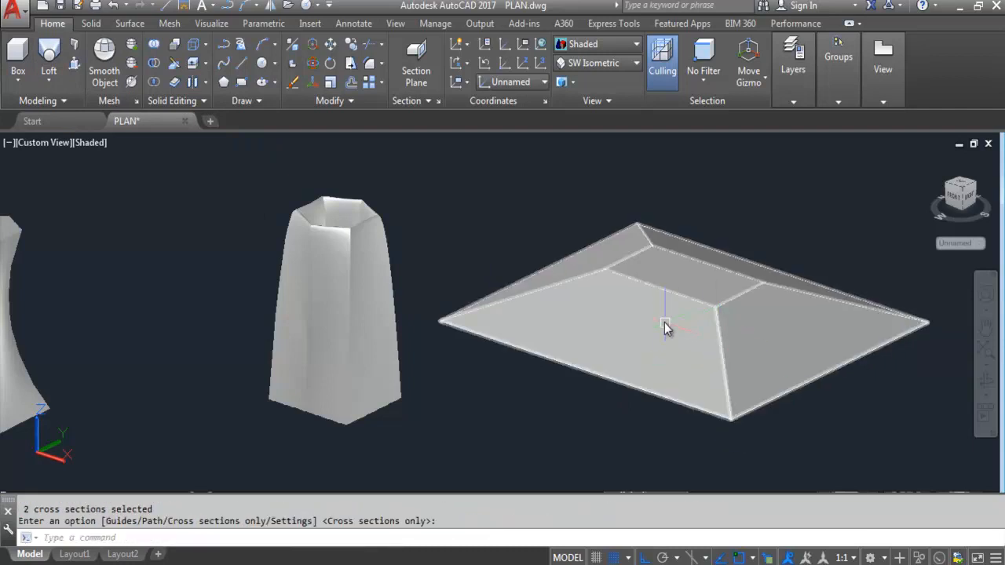
- Delete all three lofted solids from the drawing
shift+middle_drag(686, 303, 683, 365)
key(Return)
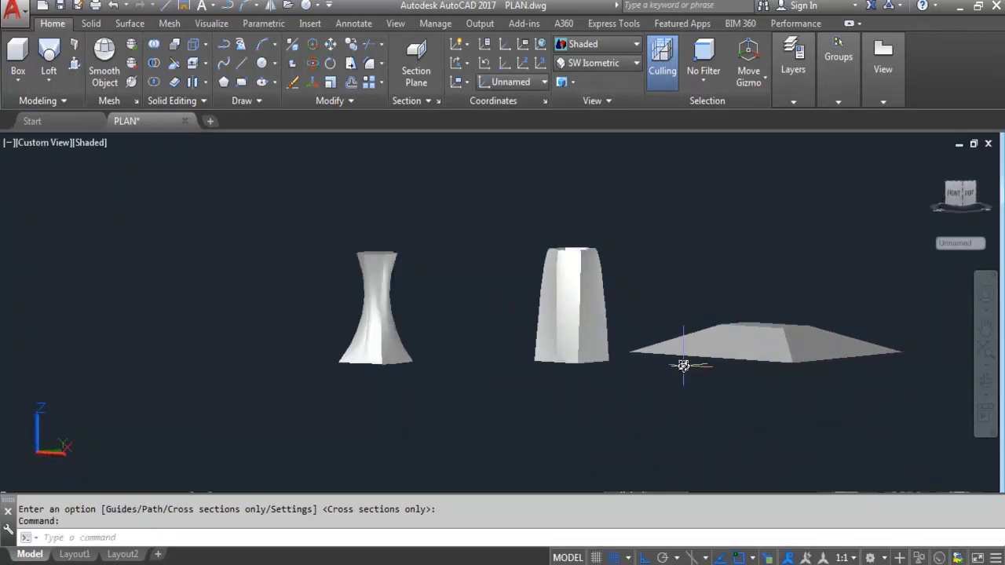
key(Escape)
key(Escape)
click(833, 423)
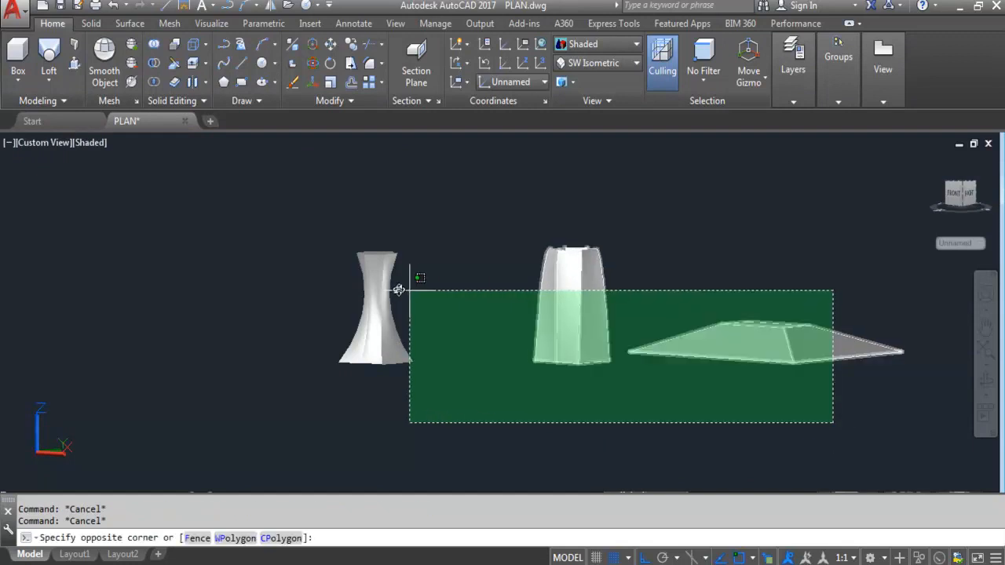
click(279, 232)
key(Delete)
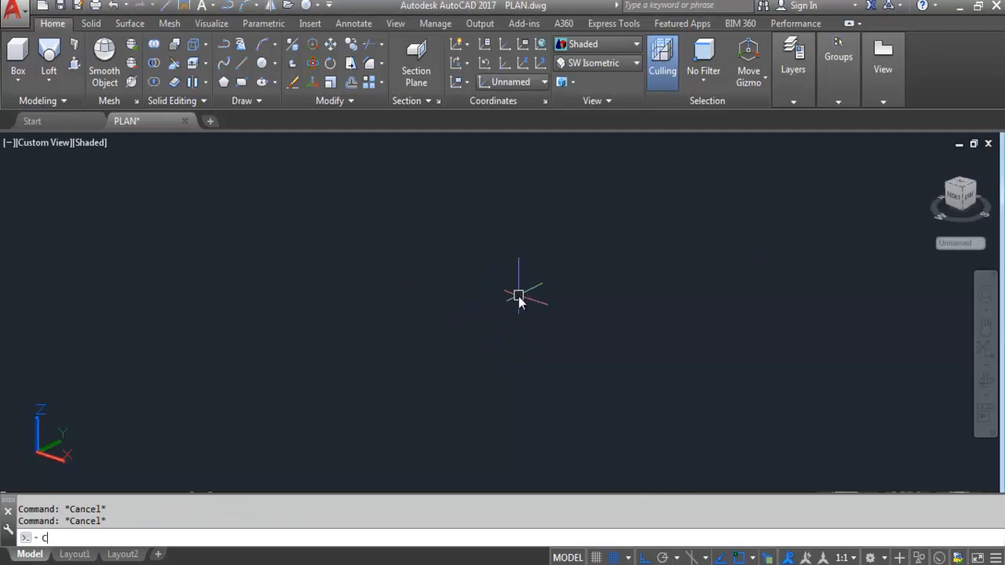
- Draw two concentric circles on the empty ground plane, with radii of about 205369' and 125195'
key(Return)
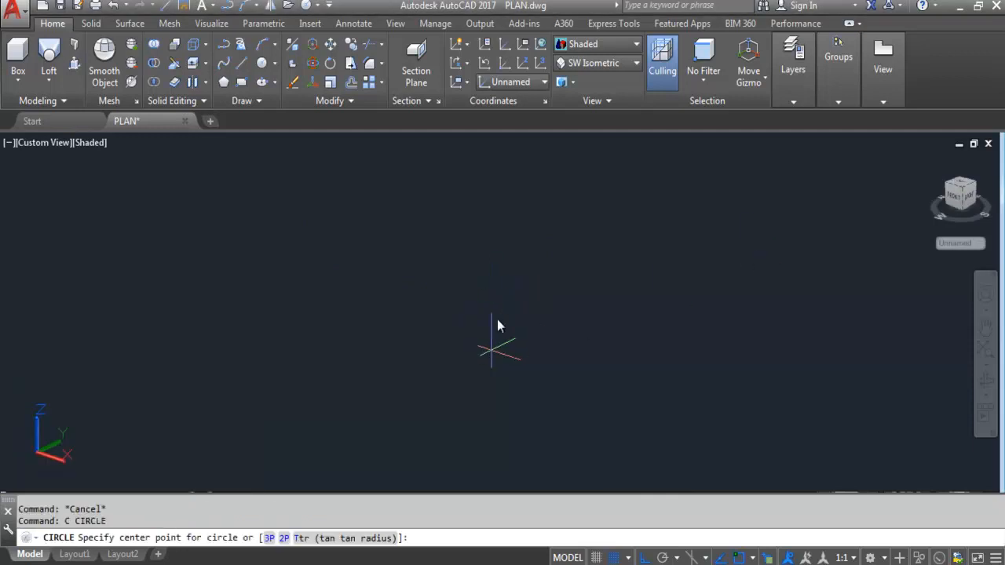
click(458, 322)
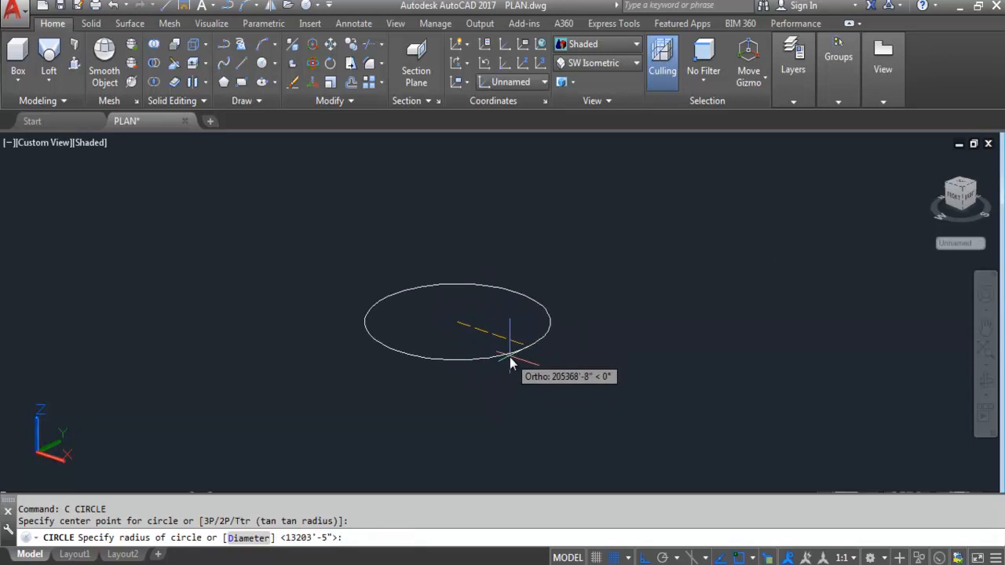
click(510, 357)
scroll(444, 298, down, 2)
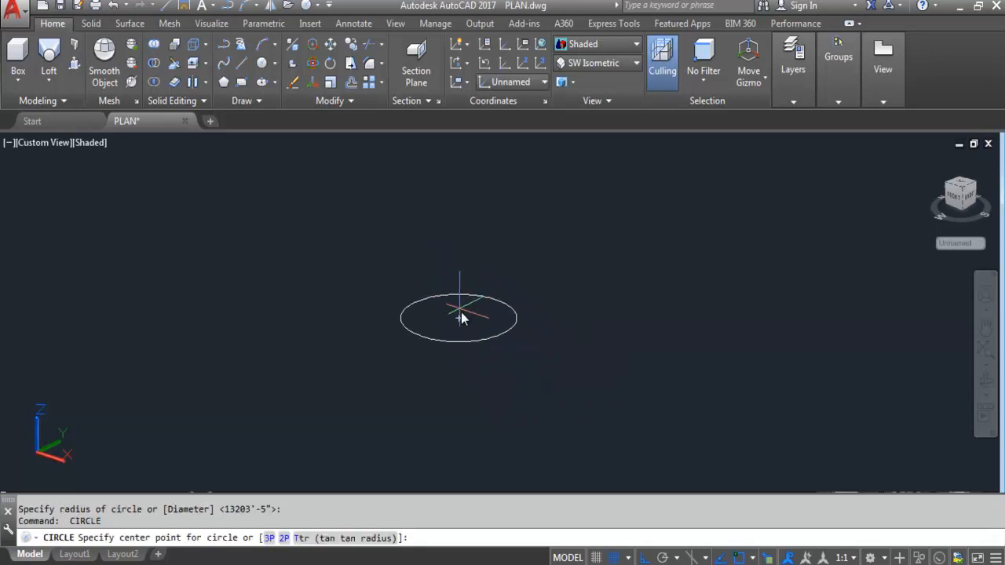
click(461, 321)
scroll(494, 333, up, 3)
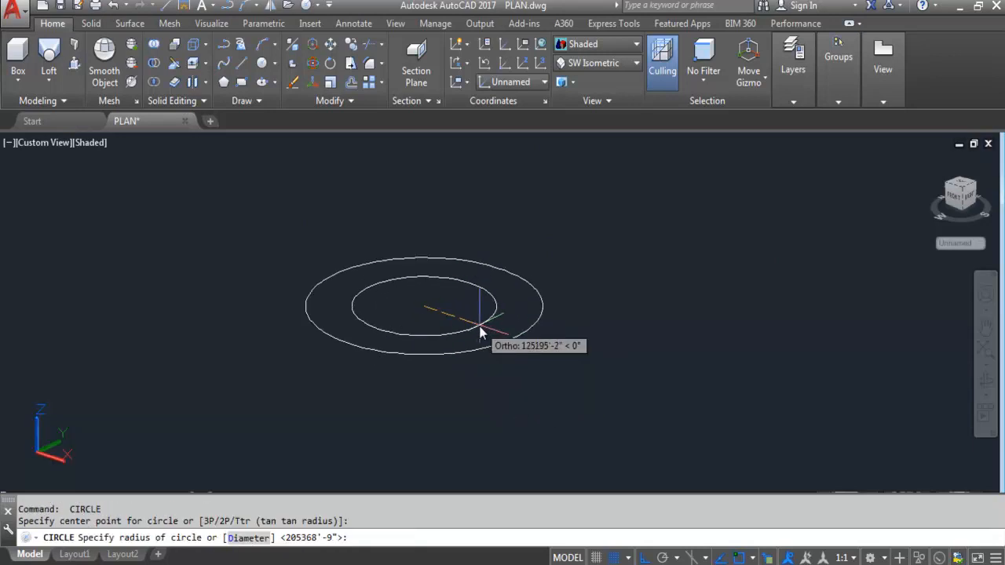
click(480, 329)
- Draw a third, smallest circle from the same centre inside the other two
key(Return)
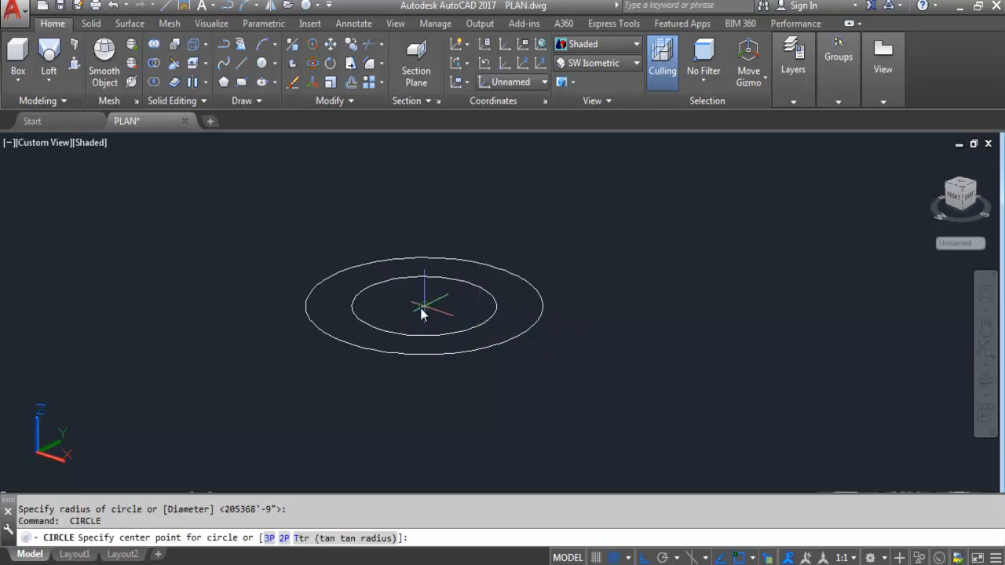
click(421, 314)
scroll(447, 322, up, 5)
click(465, 317)
scroll(536, 434, down, 6)
- Move the outermost circle straight up along Z by about 540000'
click(570, 414)
text(M)
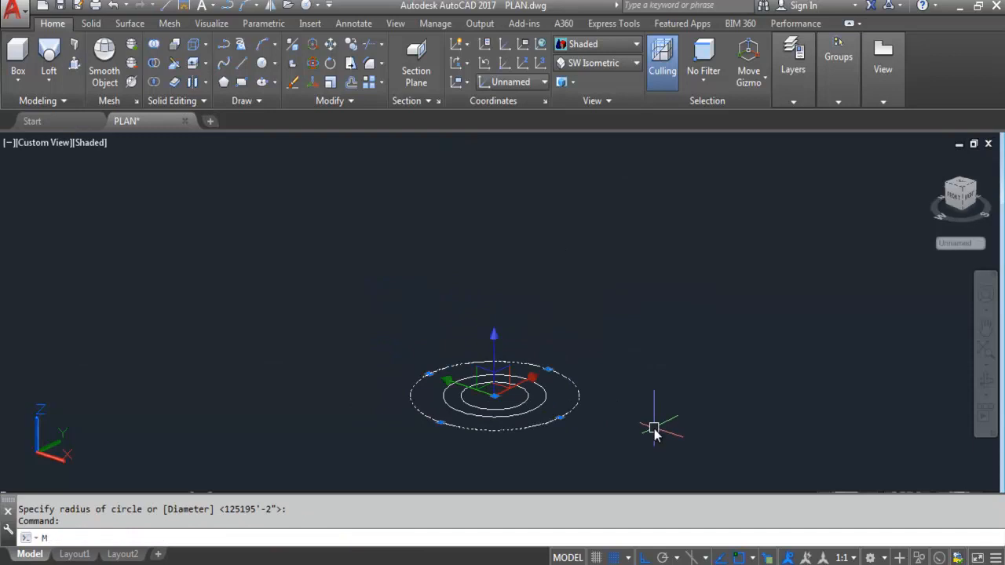
key(Return)
click(628, 451)
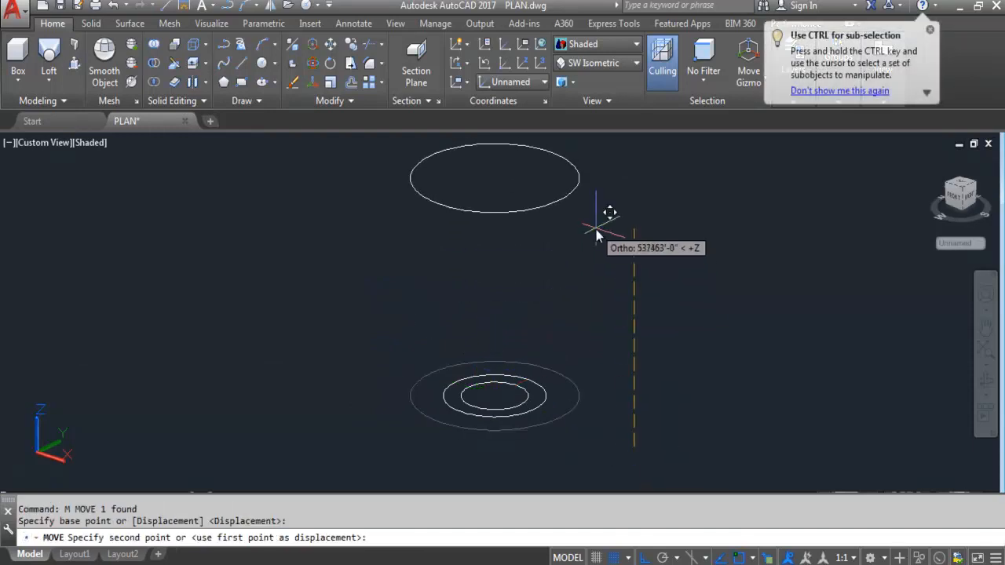
click(607, 228)
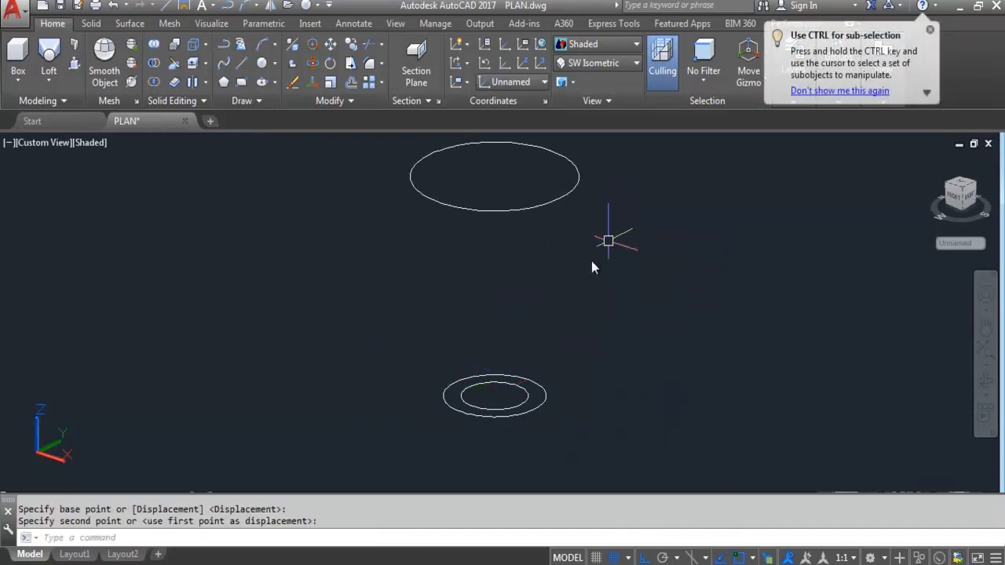
- Move the smallest circle straight up along Z to about halfway between the ground circle and the raised large circle
click(493, 408)
text(M)
key(Return)
click(620, 434)
click(595, 322)
scroll(539, 430, down, 2)
shift+middle_drag(529, 412, 553, 389)
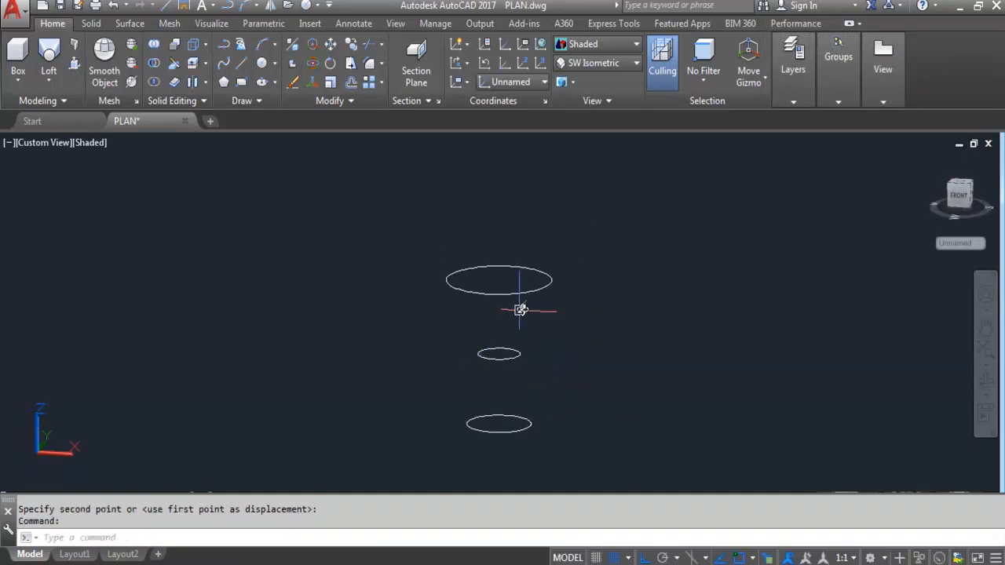
key(Escape)
key(Escape)
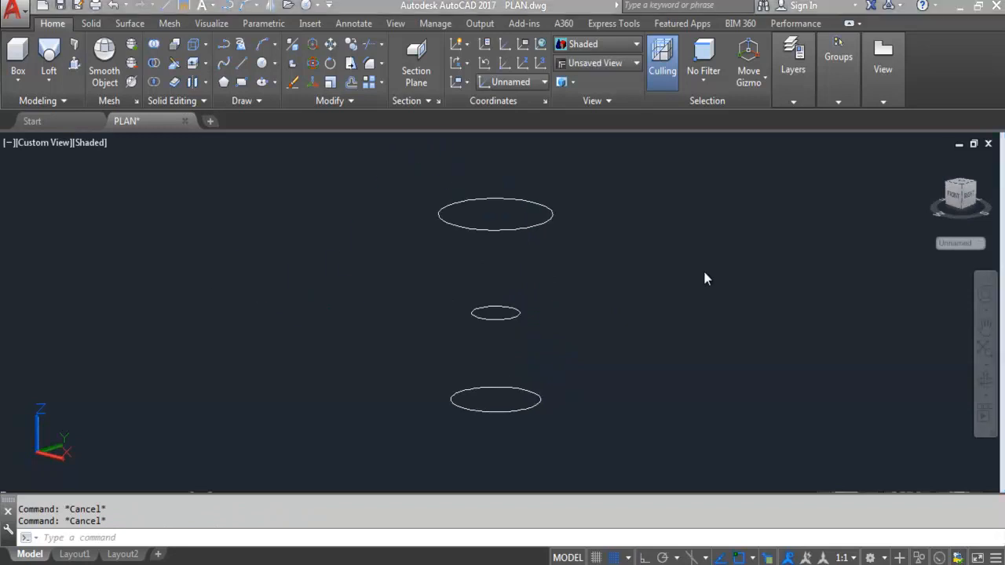
- Set up a solid loft with the bottom, middle and top circles as cross sections, in that order
click(49, 59)
click(495, 409)
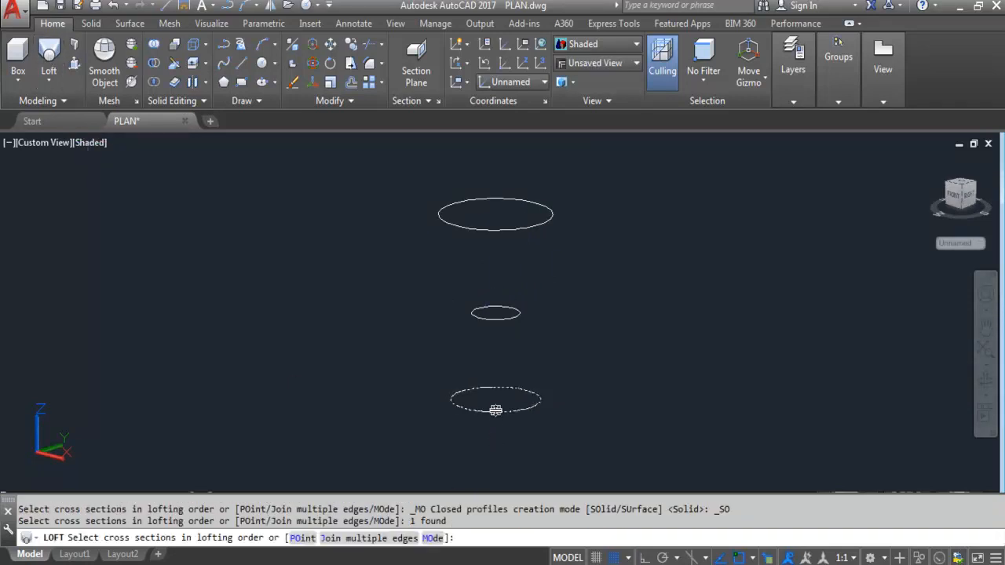
click(485, 320)
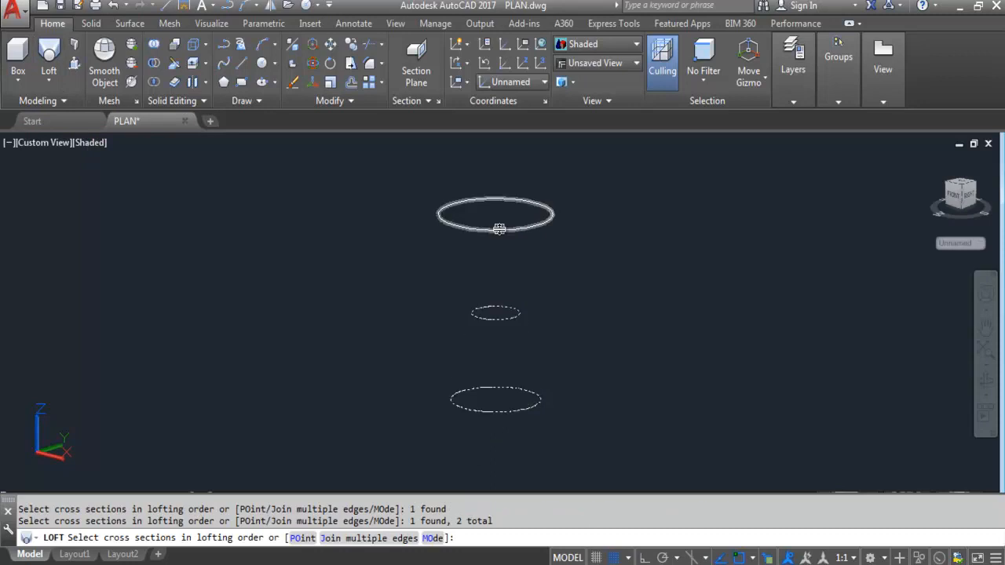
click(499, 229)
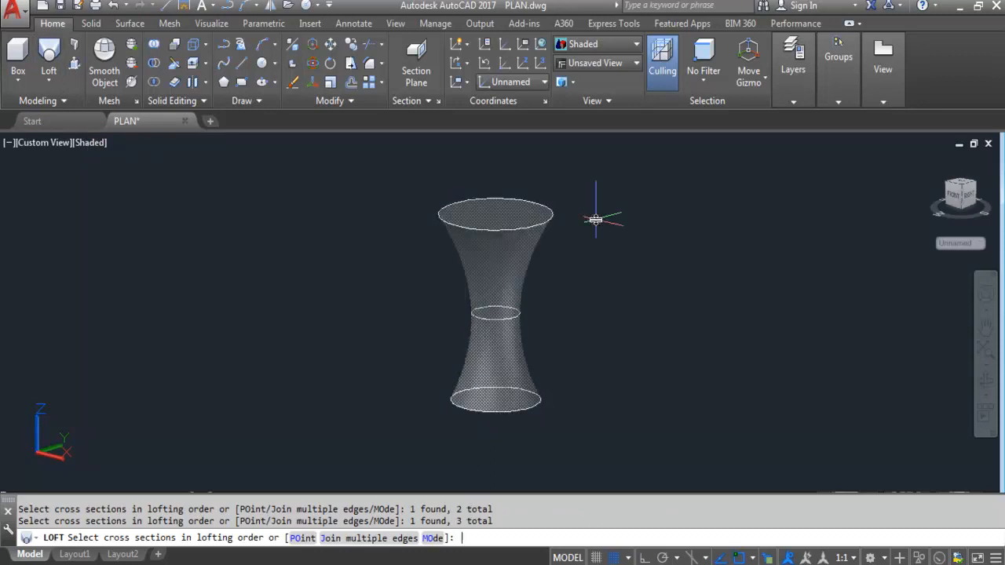
key(Return)
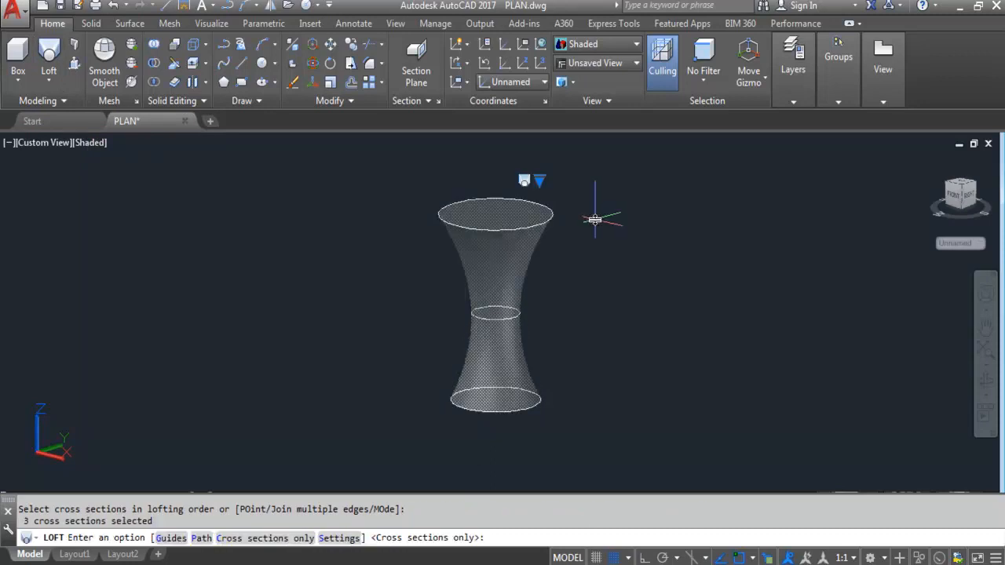
- Compare the Ruled and Smooth Fit options on the loft preview, switching between them twice and ending on Smooth Fit
click(539, 180)
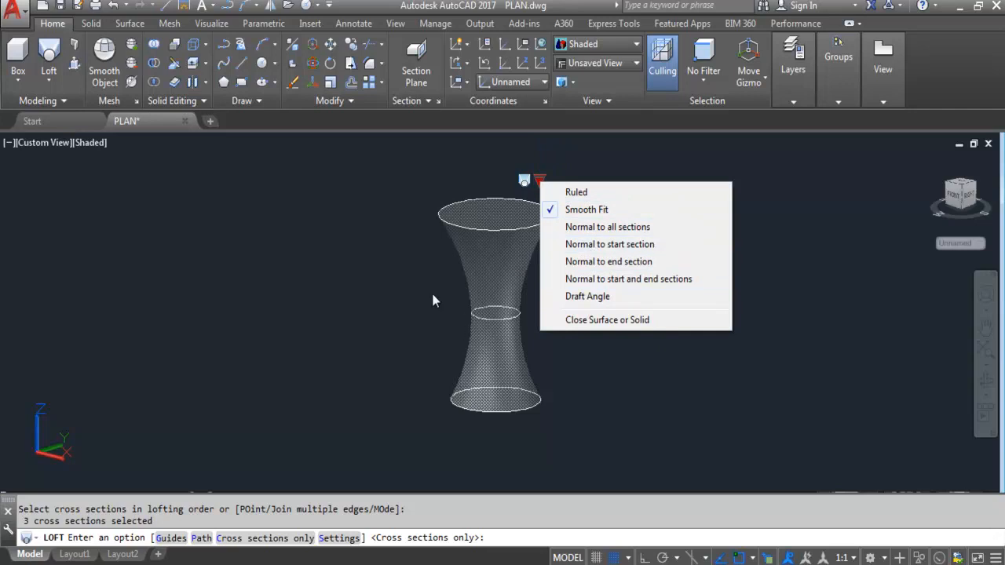
click(583, 193)
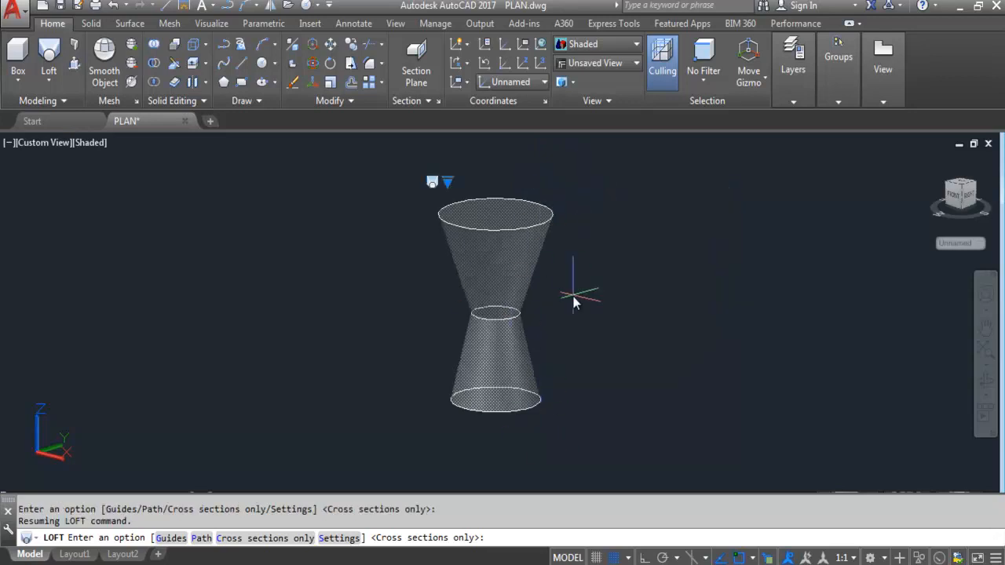
click(447, 183)
click(514, 211)
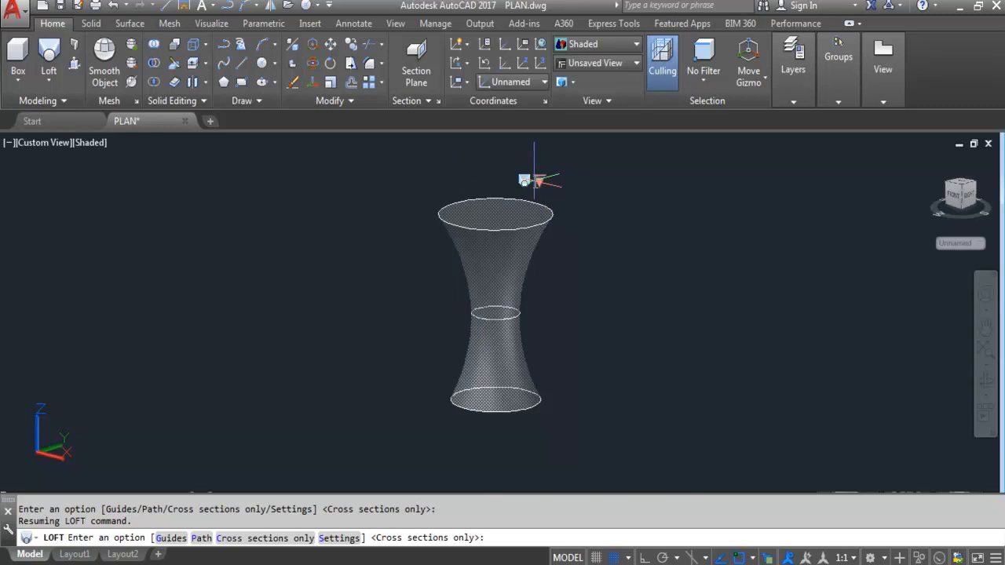
click(540, 181)
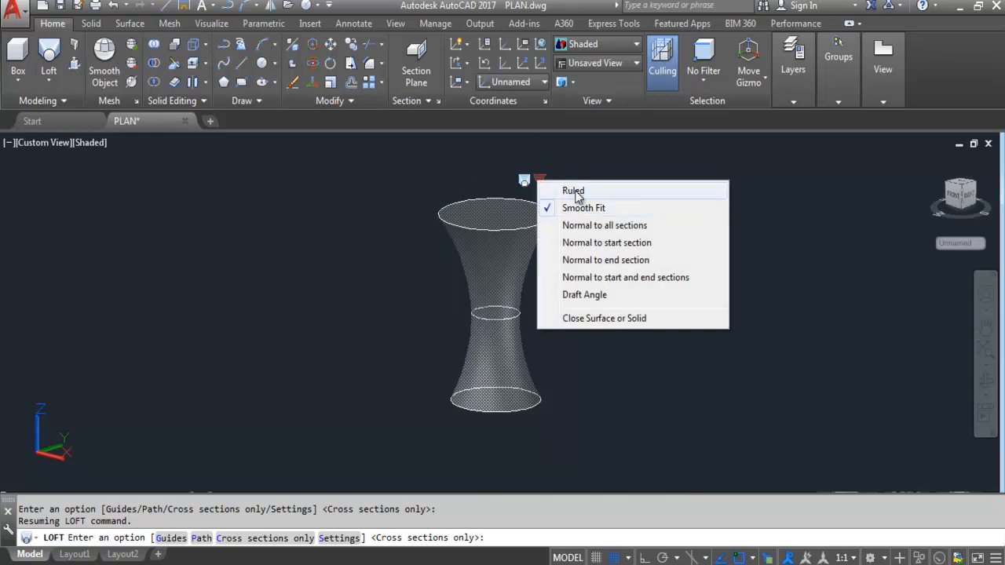
click(573, 191)
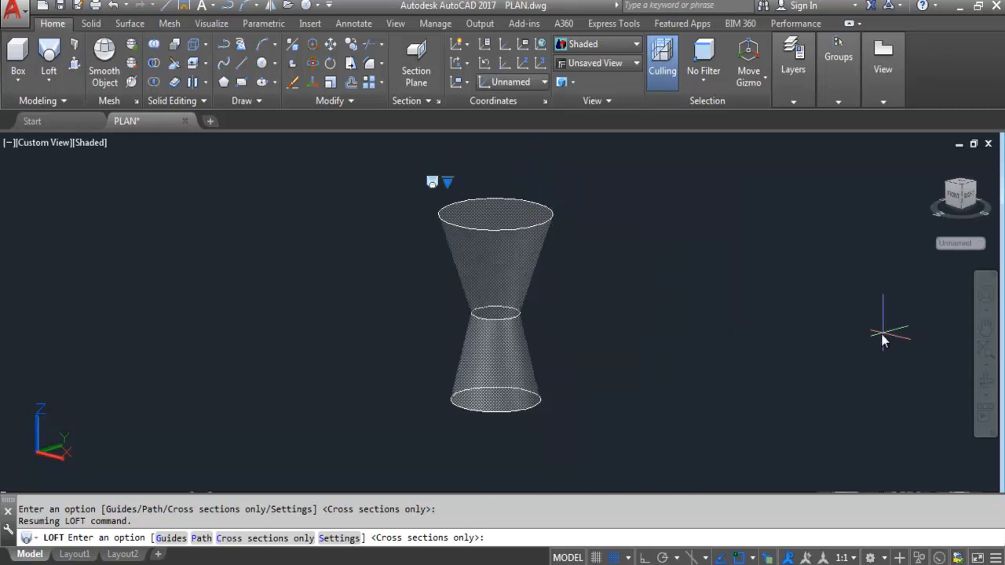
click(446, 182)
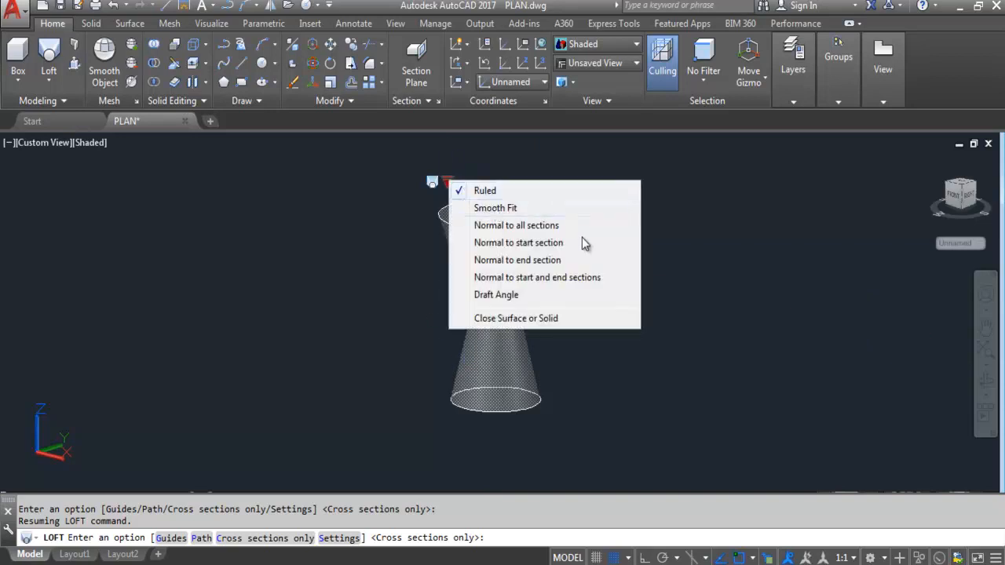
click(542, 209)
- Try the loft preview as Normal to all sections, followed by Normal to start section
click(539, 184)
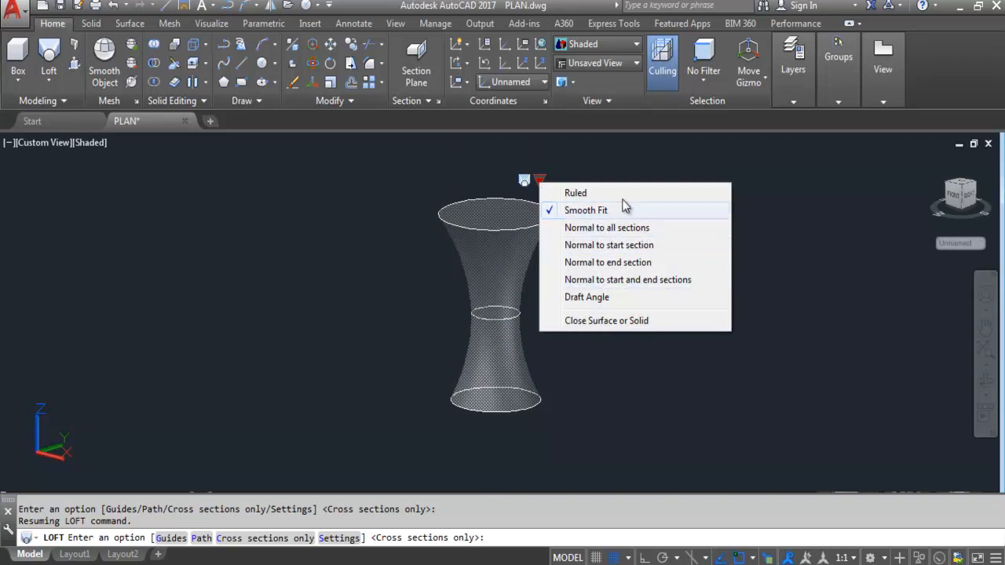
click(660, 227)
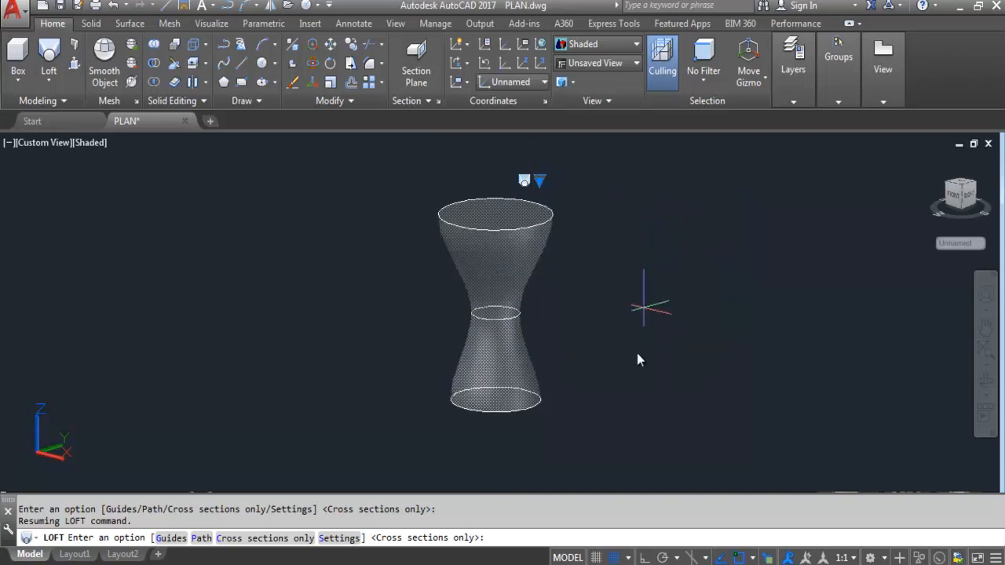
click(542, 183)
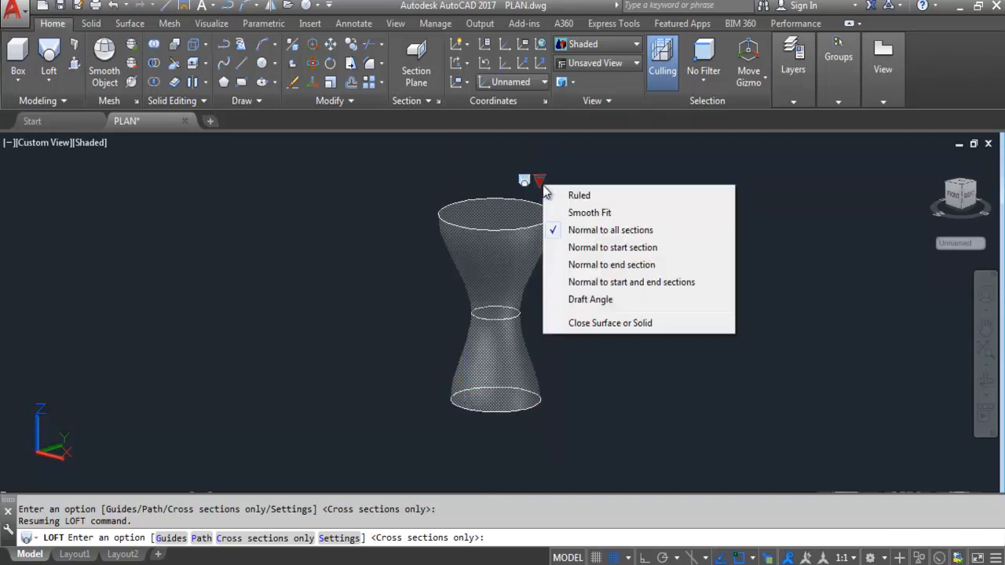
click(660, 253)
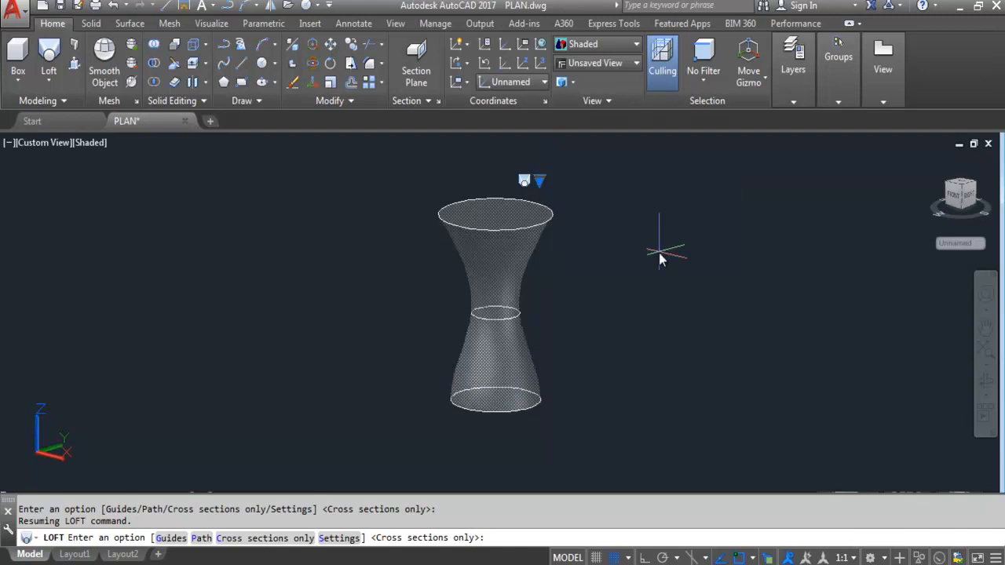
- Try the loft preview as Normal to end section, followed by Normal to start and end sections
click(539, 182)
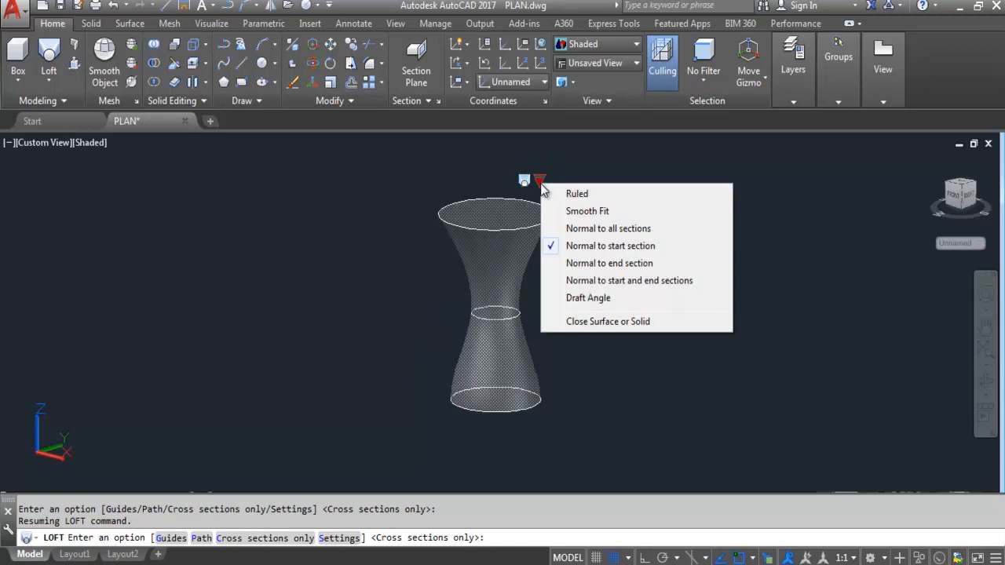
click(637, 263)
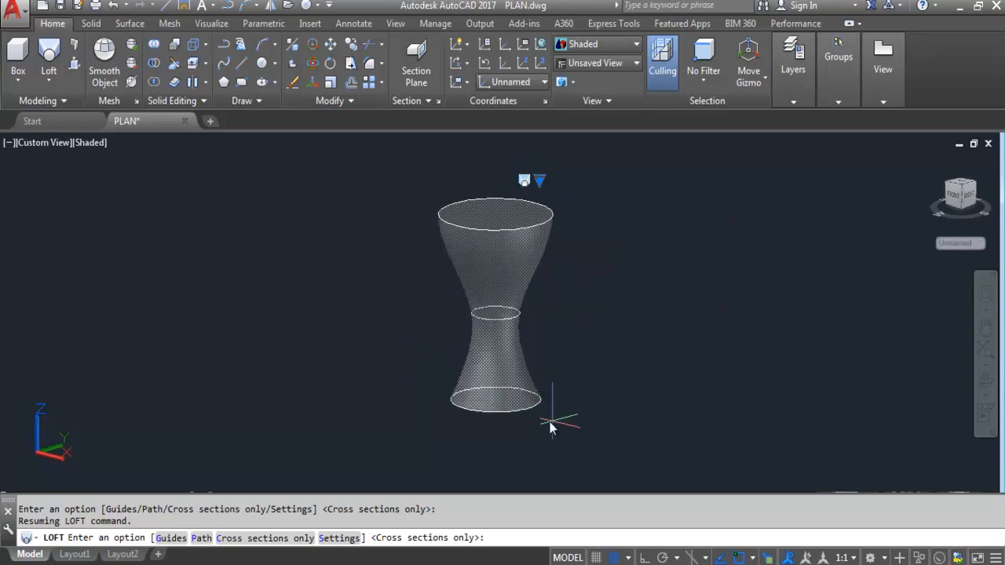
click(539, 181)
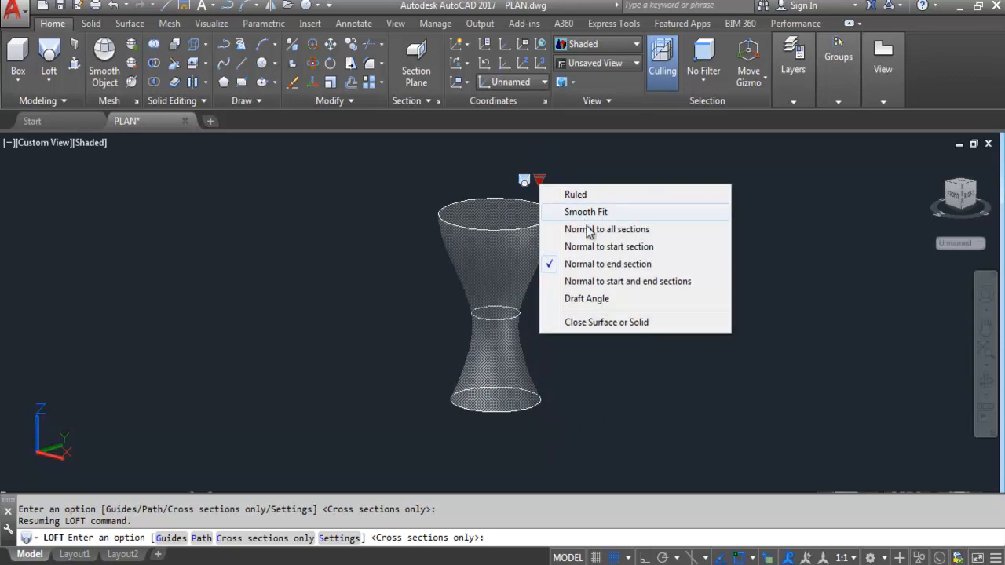
click(685, 283)
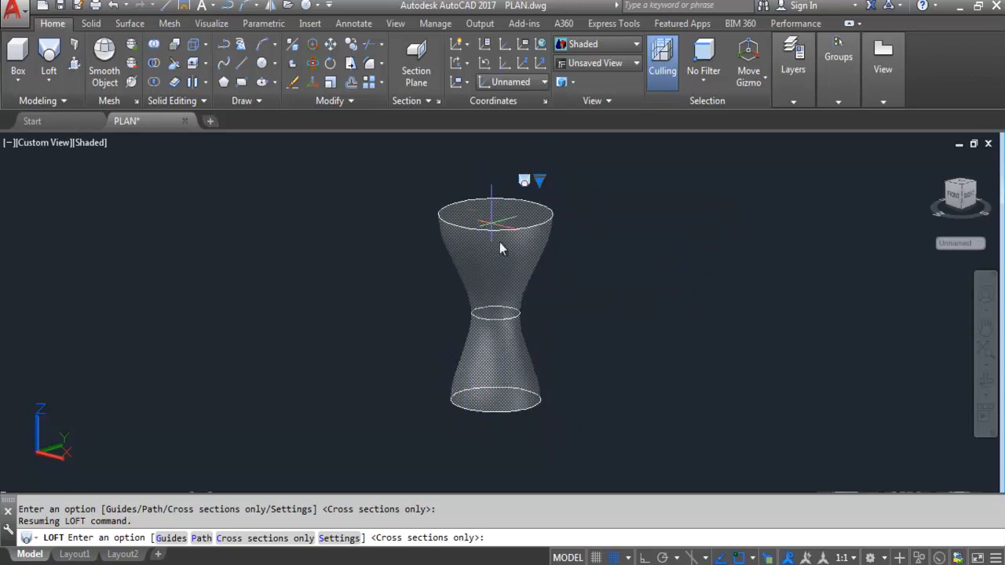
- Switch the loft preview to Ruled and back to Smooth Fit
click(539, 182)
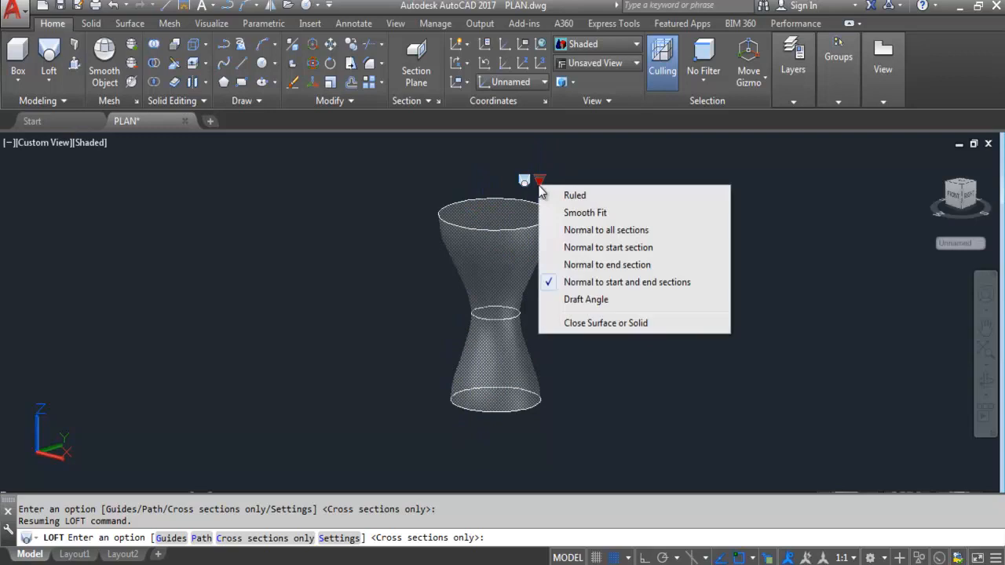
click(579, 196)
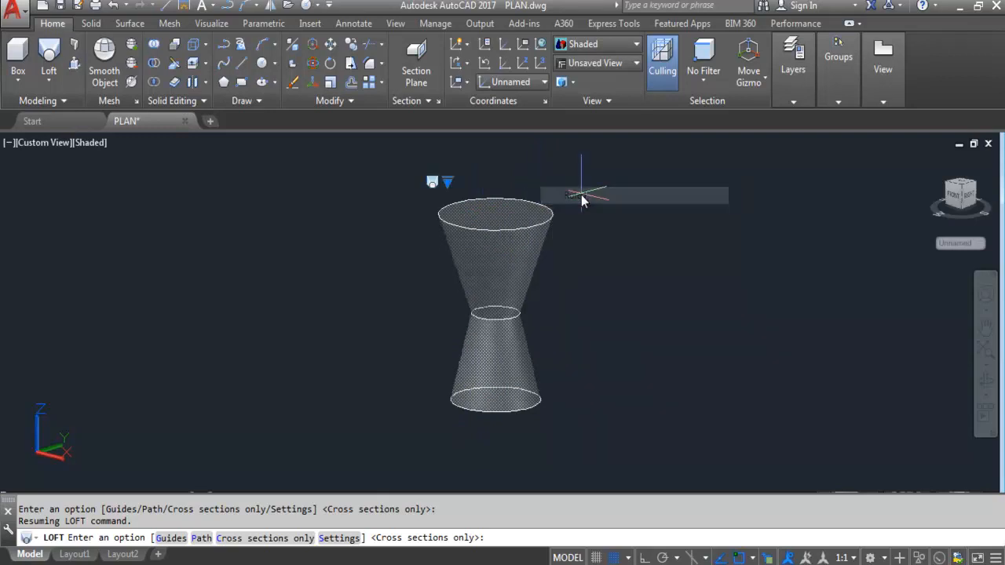
click(448, 187)
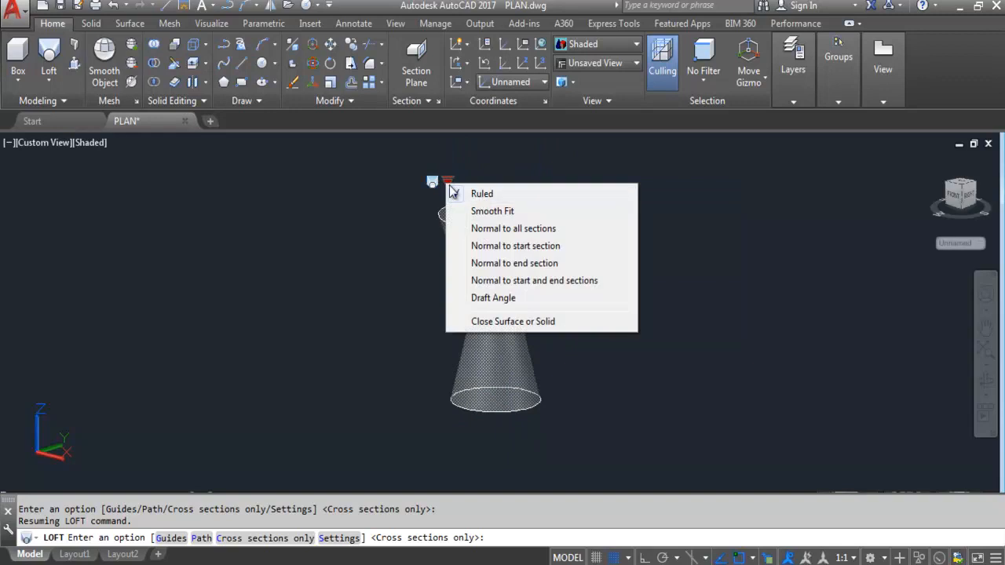
click(531, 212)
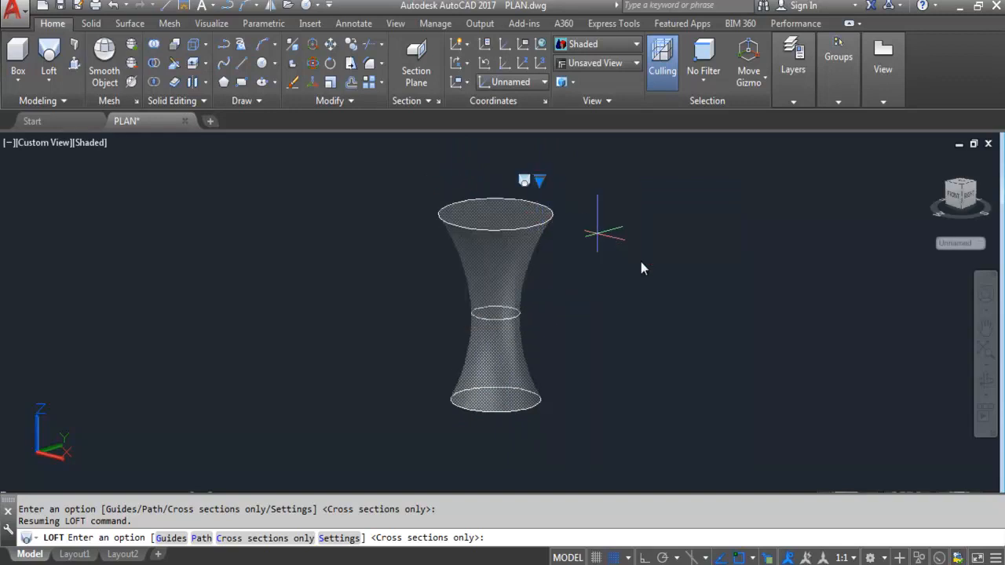
- Set the loft preview to Draft Angle and swing the bottom circle's draft handle outward to almost horizontal
click(538, 183)
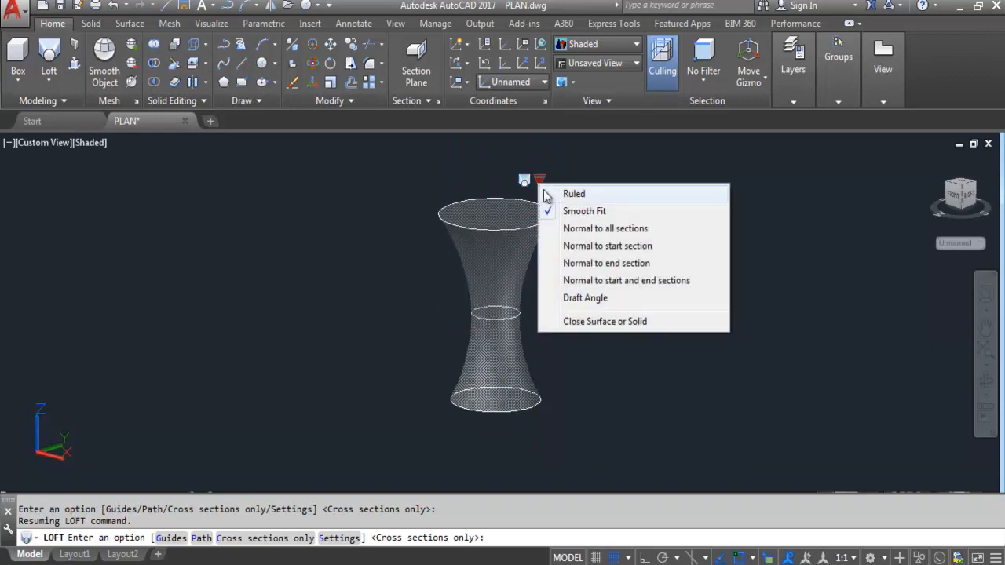
click(585, 299)
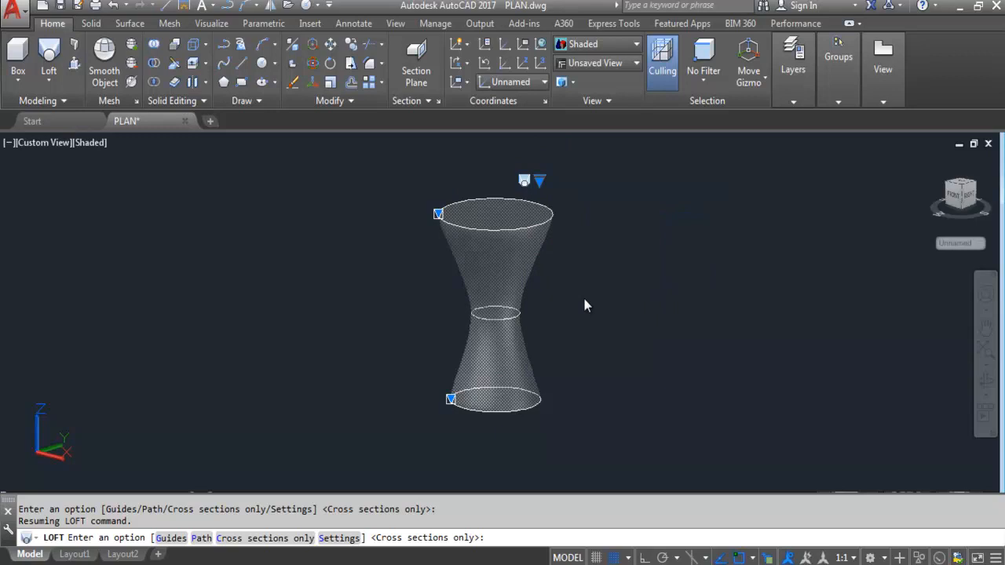
click(455, 400)
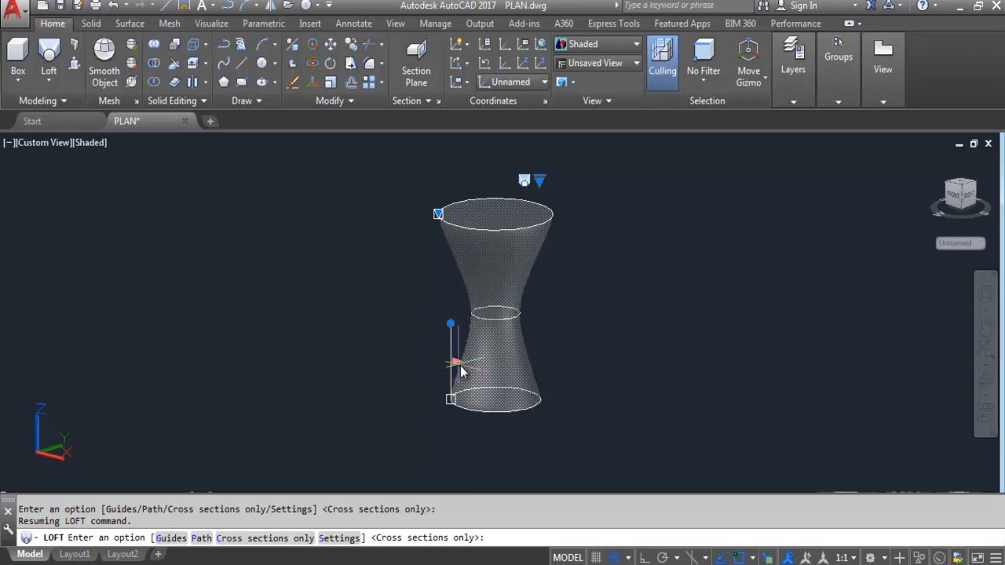
drag(457, 370, 401, 419)
scroll(404, 419, down, 1)
mouse_move(387, 355)
mouse_down()
mouse_move(426, 161)
mouse_move(394, 464)
mouse_move(405, 409)
mouse_up()
scroll(414, 310, up, 1)
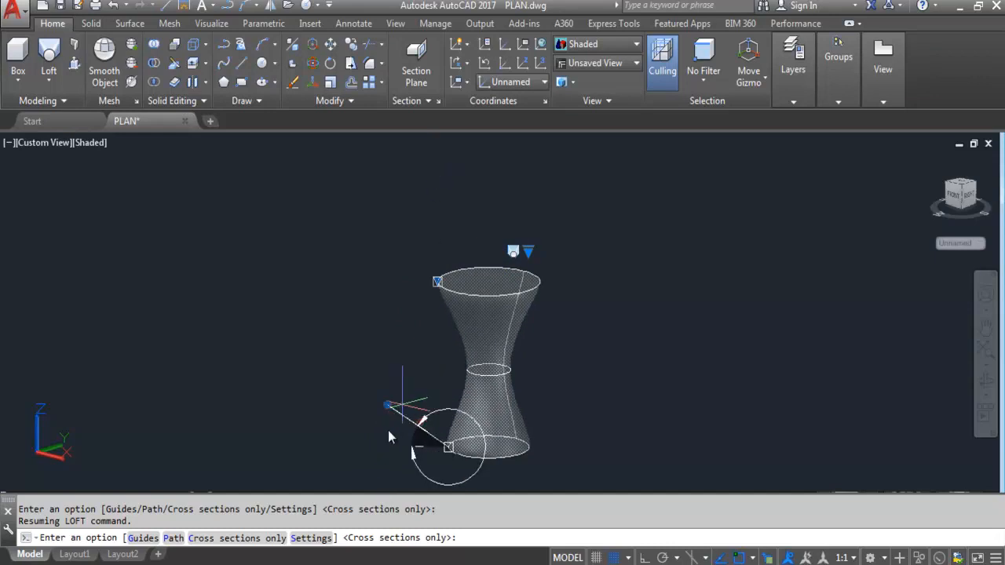
scroll(386, 408, down, 1)
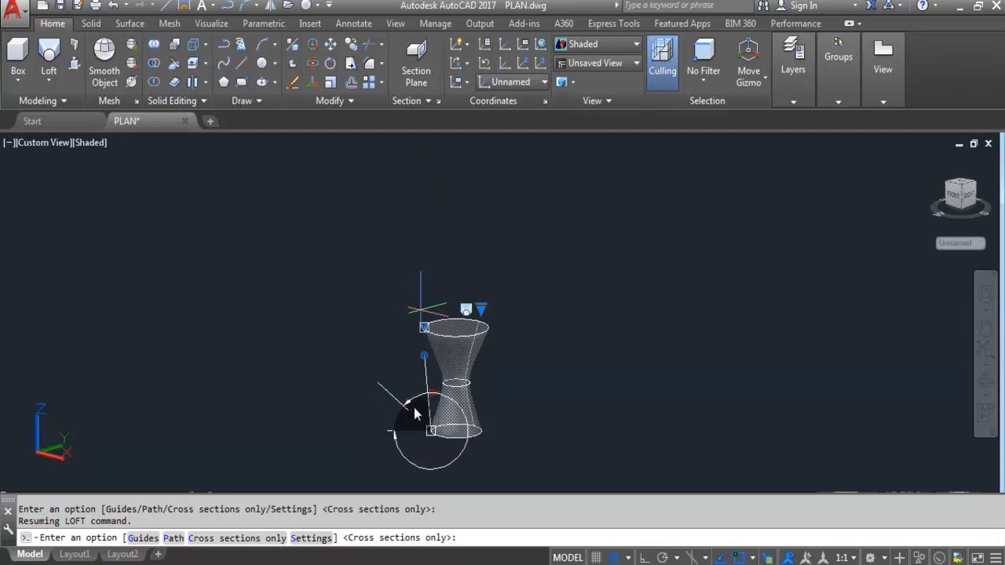
scroll(474, 231, down, 1)
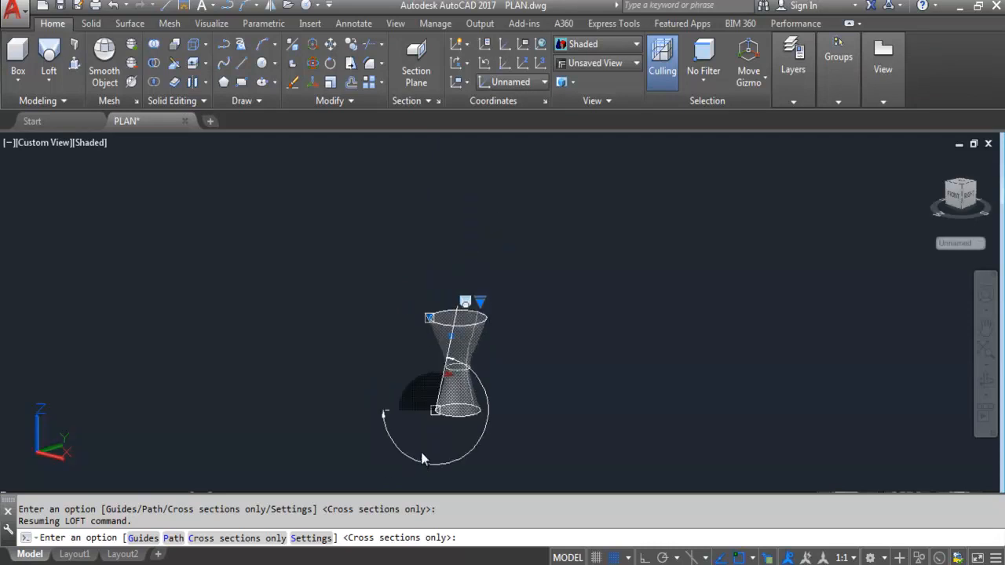
scroll(449, 325, up, 2)
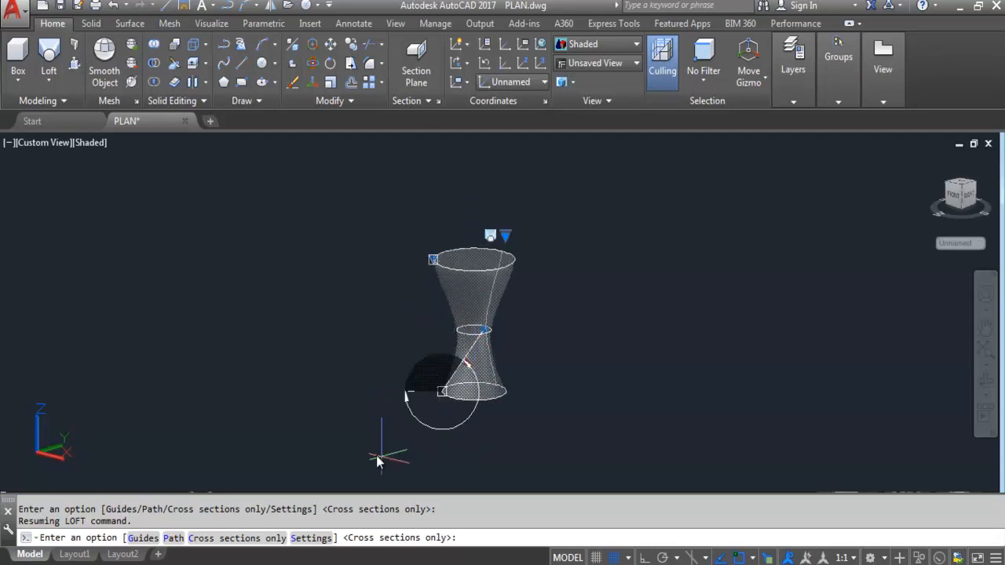
click(357, 390)
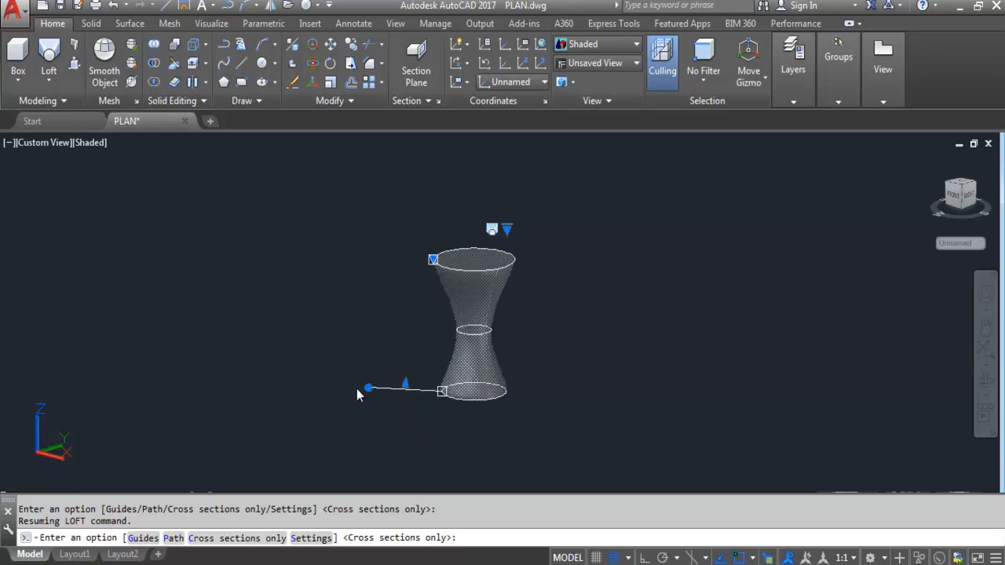
- Swing the top circle's draft handle up and outward, finish the loft, and check the solid from below
click(433, 260)
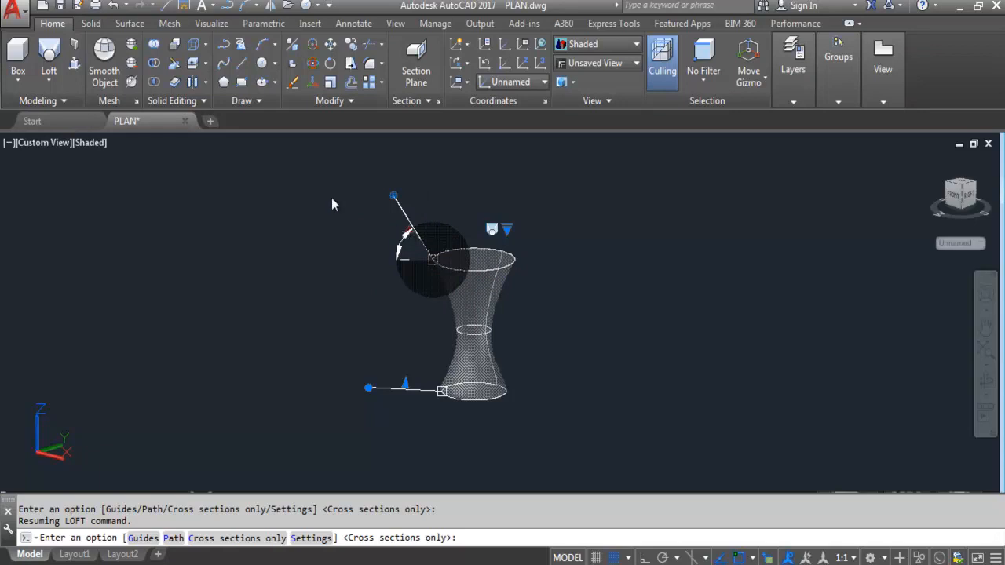
click(279, 177)
key(Return)
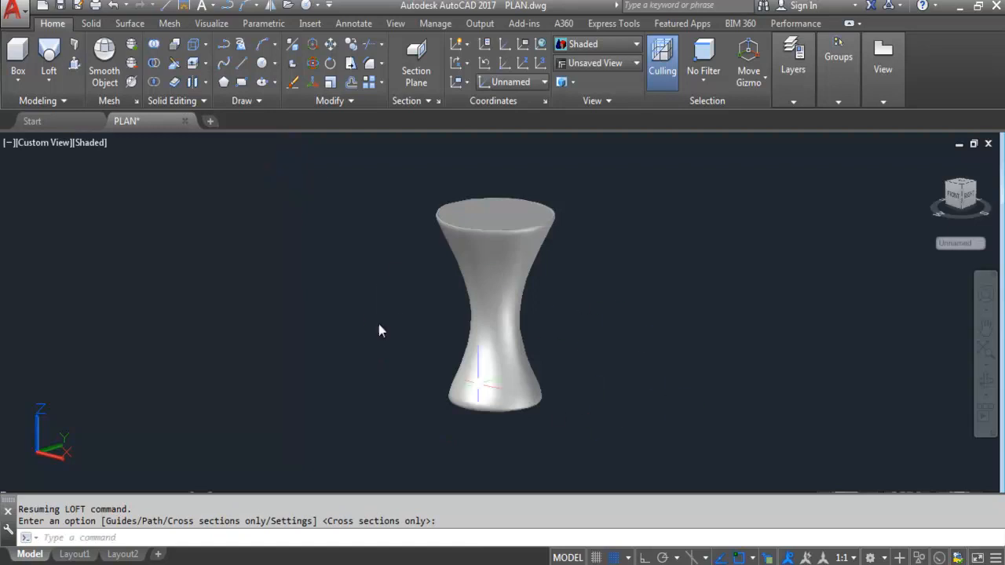
scroll(503, 309, up, 4)
scroll(503, 309, down, 4)
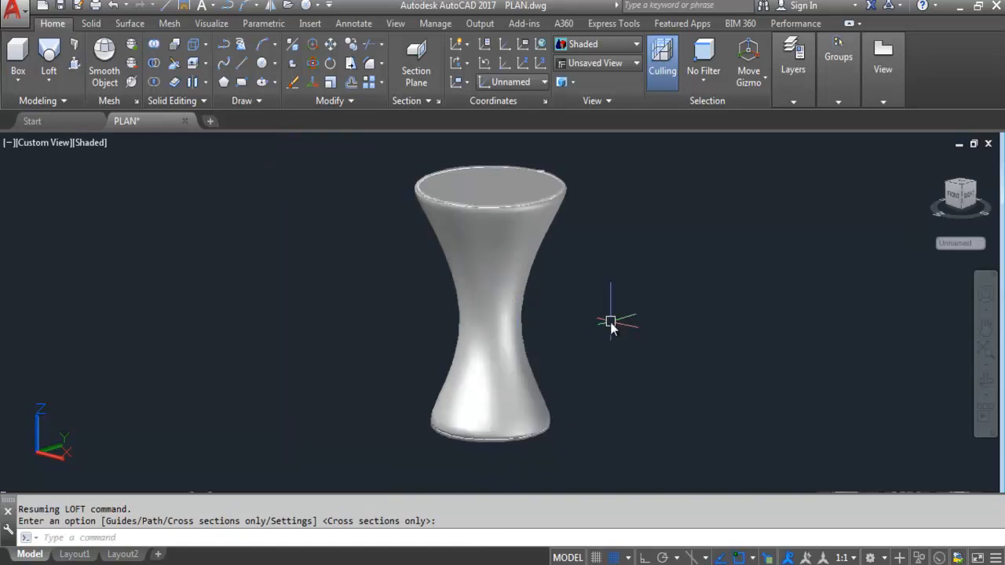
scroll(467, 209, down, 2)
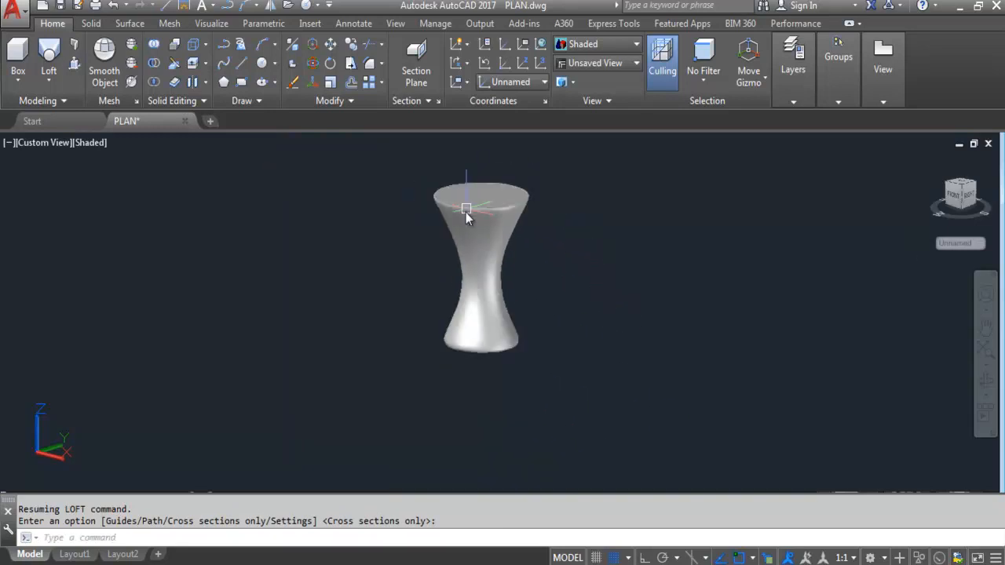
shift+middle_drag(486, 251, 446, 283)
key(Return)
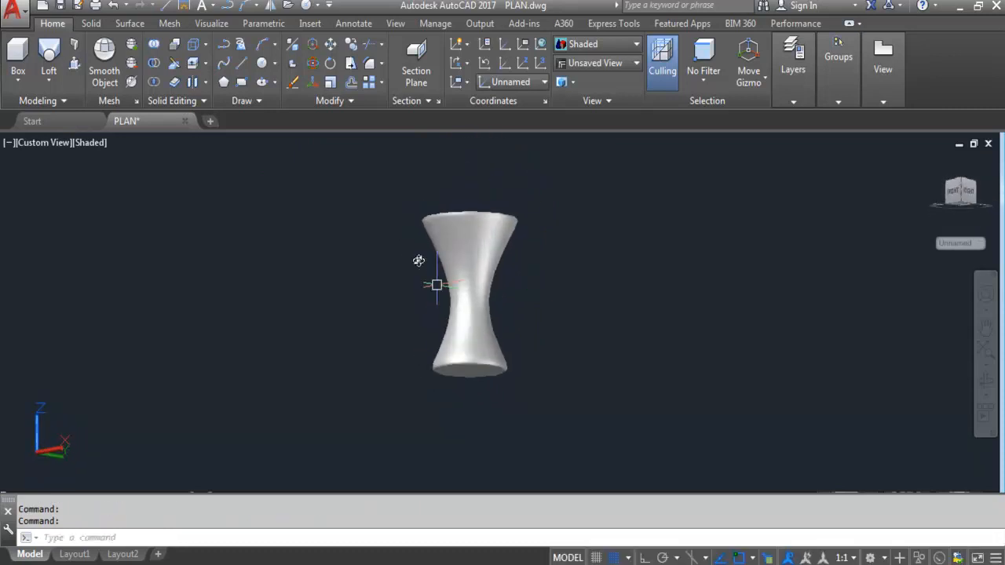
- Undo the view changes and the outward-drafted loft, back to the three separate circles
key(ctrl+z)
key(ctrl+z)
key(ctrl+z)
key(ctrl+z)
key(ctrl+z)
key(ctrl+z)
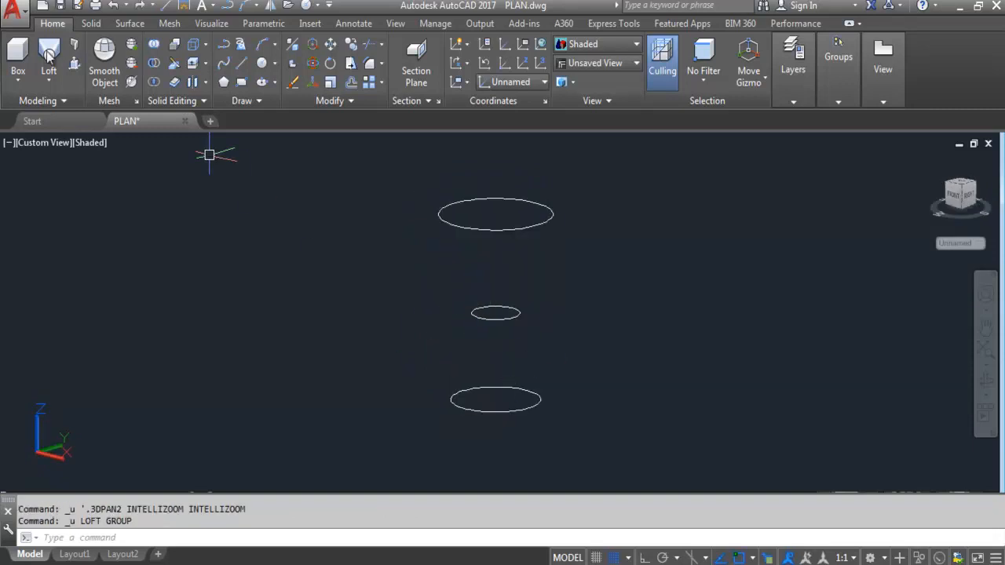
- Loft the three circles as cross sections in order from bottom through middle to top
click(50, 57)
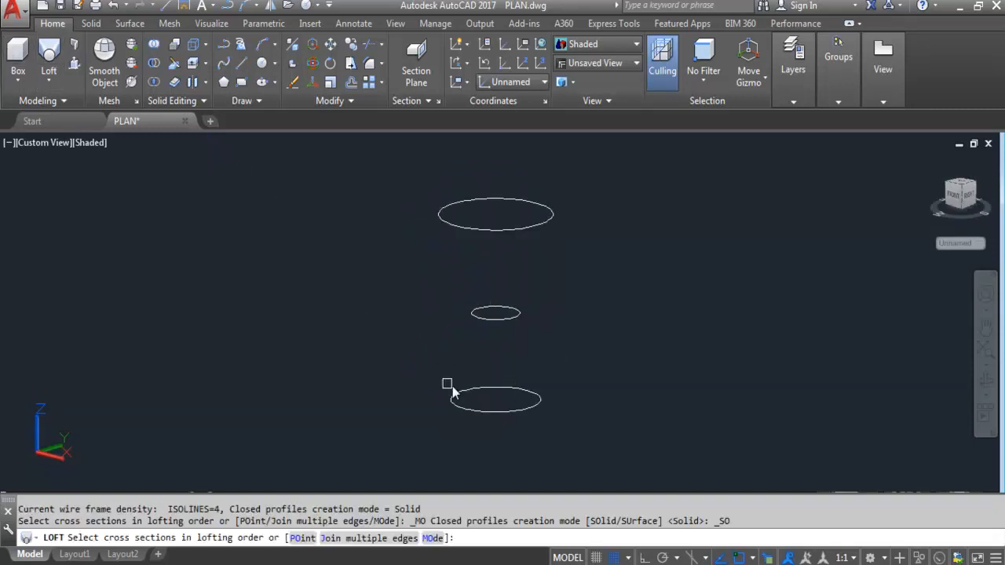
click(470, 409)
click(497, 325)
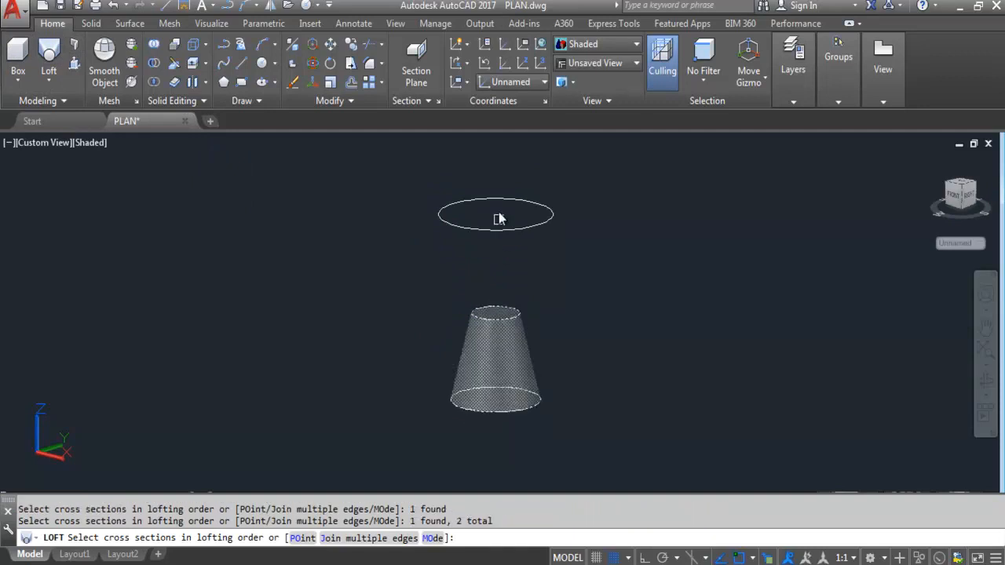
click(498, 227)
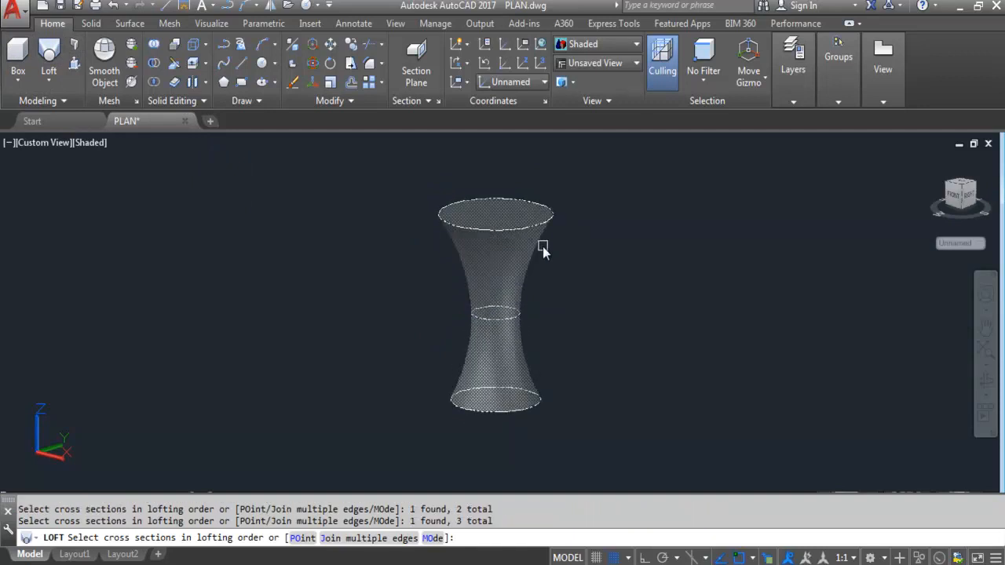
key(Return)
- Apply Draft Angle to the new loft preview and turn the bottom circle's draft handle inward, slightly below its plane
click(539, 185)
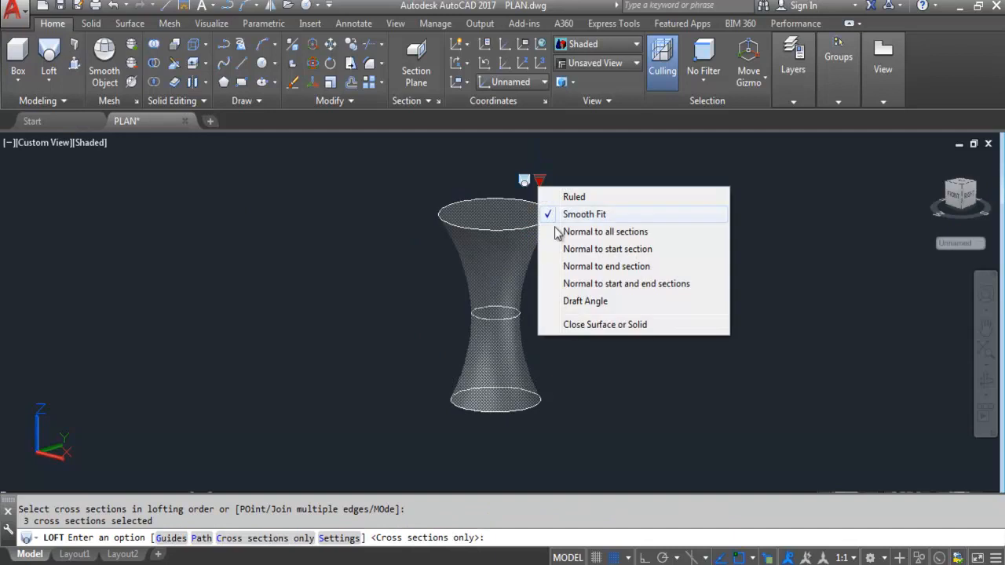
click(584, 301)
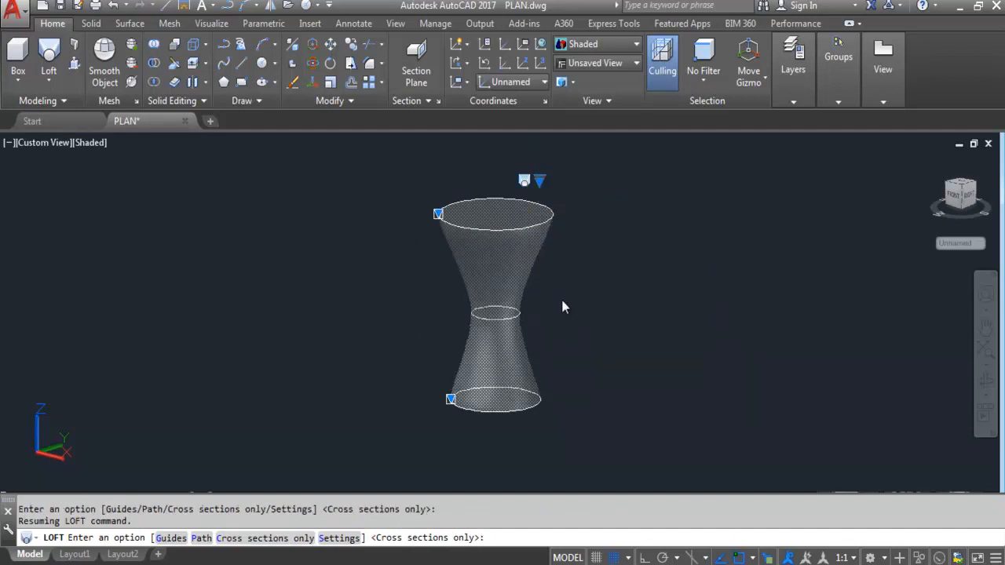
mouse_move(449, 399)
click(456, 364)
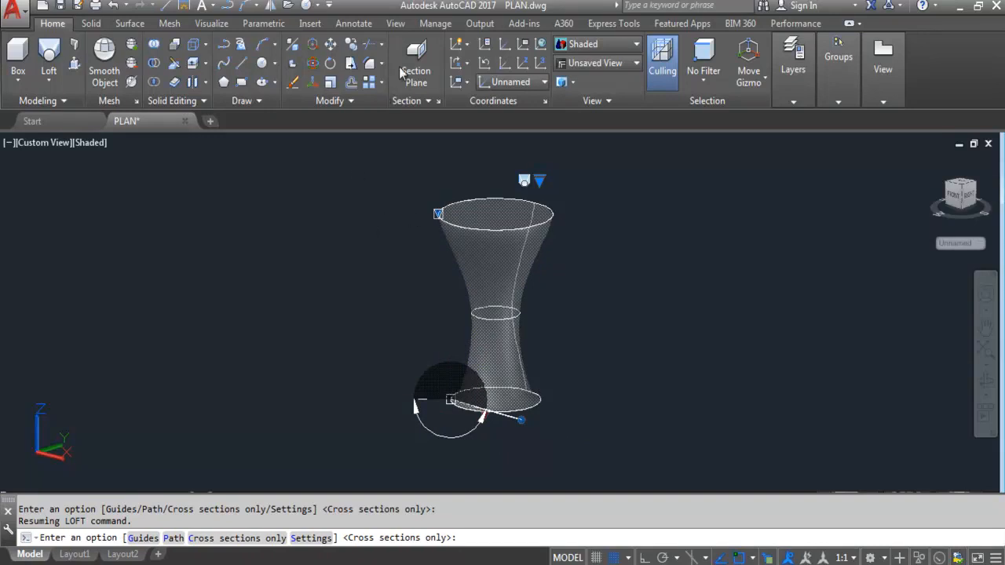
key(Escape)
- Turn the top circle's draft handle inward, above its plane, and complete the loft
mouse_move(438, 213)
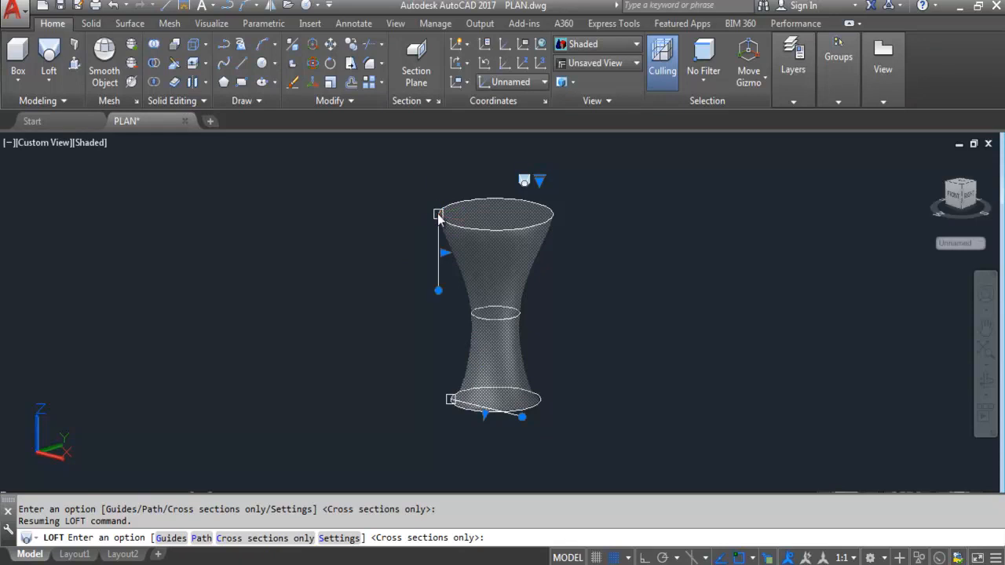
click(442, 257)
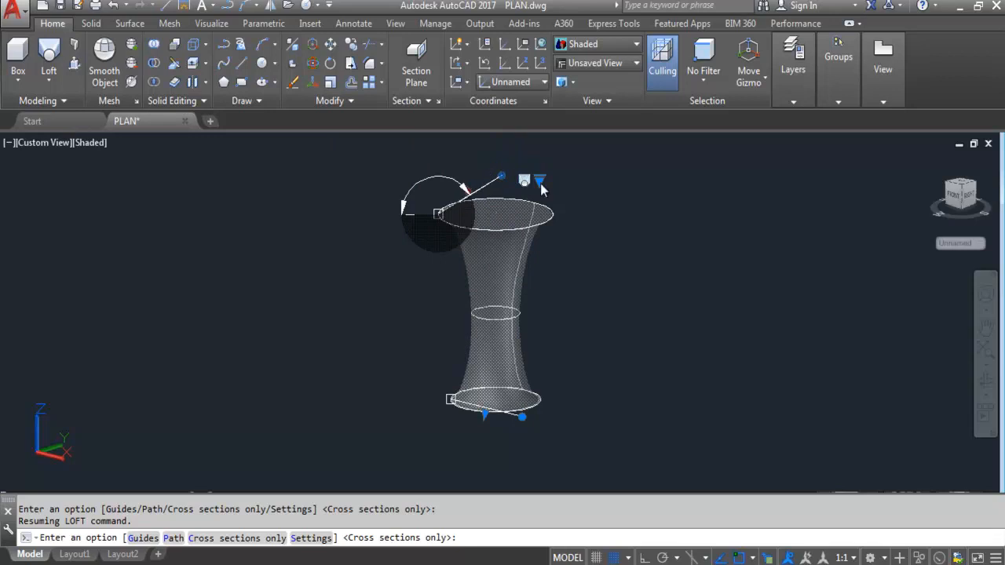
click(413, 299)
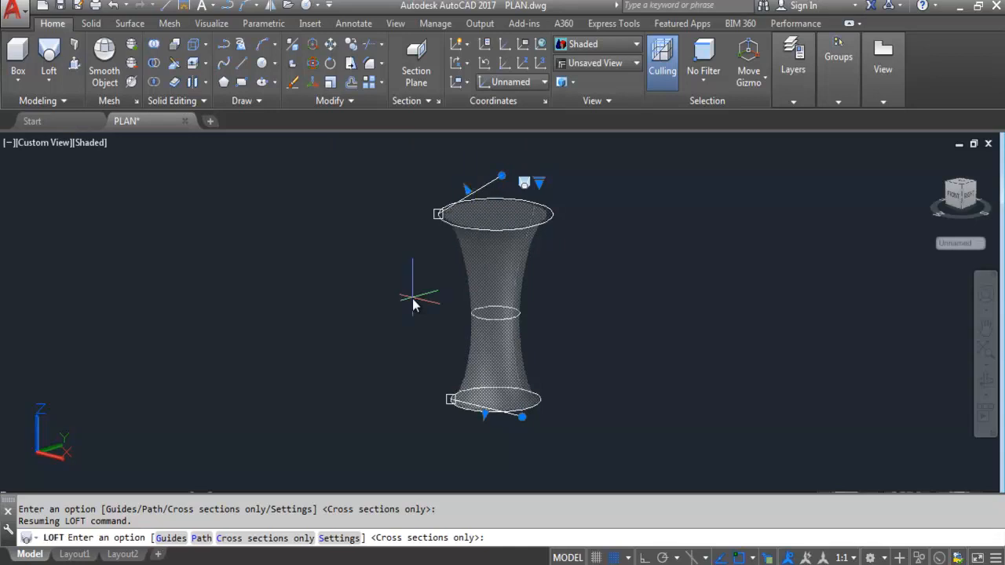
key(Return)
- Examine the inward-drafted loft solid from the front, underneath and above, especially its flared ends
scroll(524, 292, up, 3)
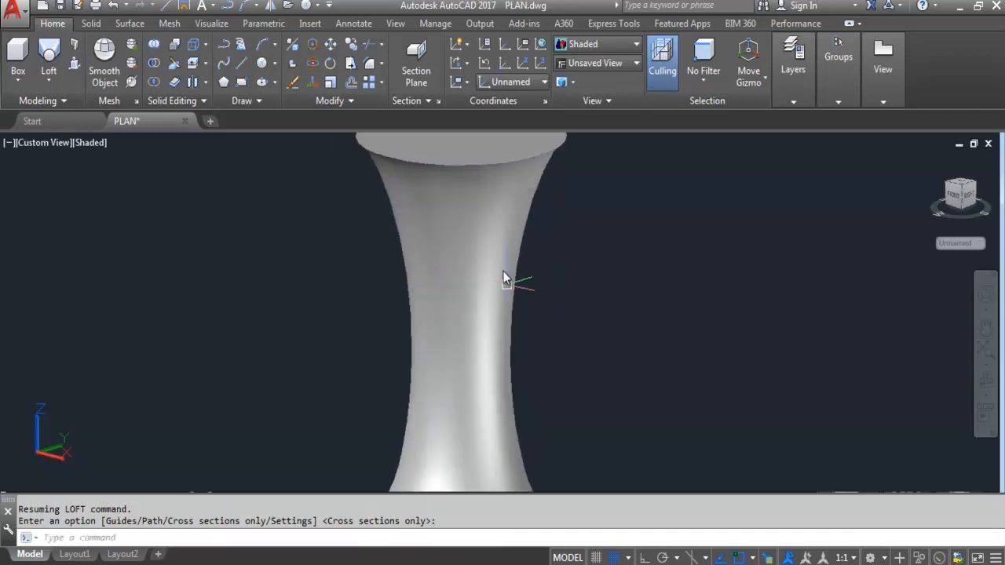
scroll(510, 289, down, 2)
shift+middle_drag(459, 257, 473, 230)
scroll(451, 329, down, 3)
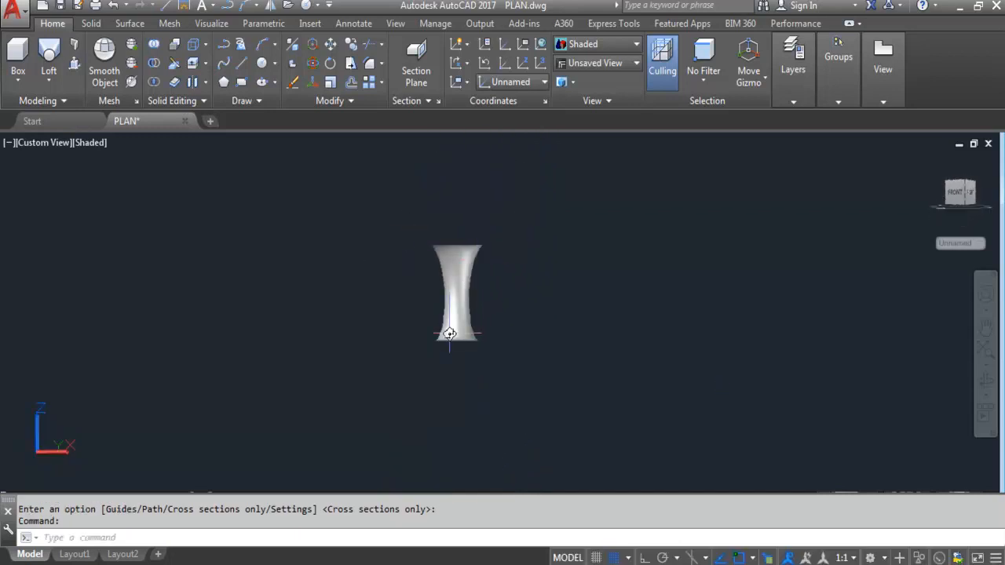
scroll(455, 313, up, 3)
shift+middle_drag(455, 313, 447, 337)
scroll(472, 169, down, 2)
shift+middle_drag(472, 169, 377, 202)
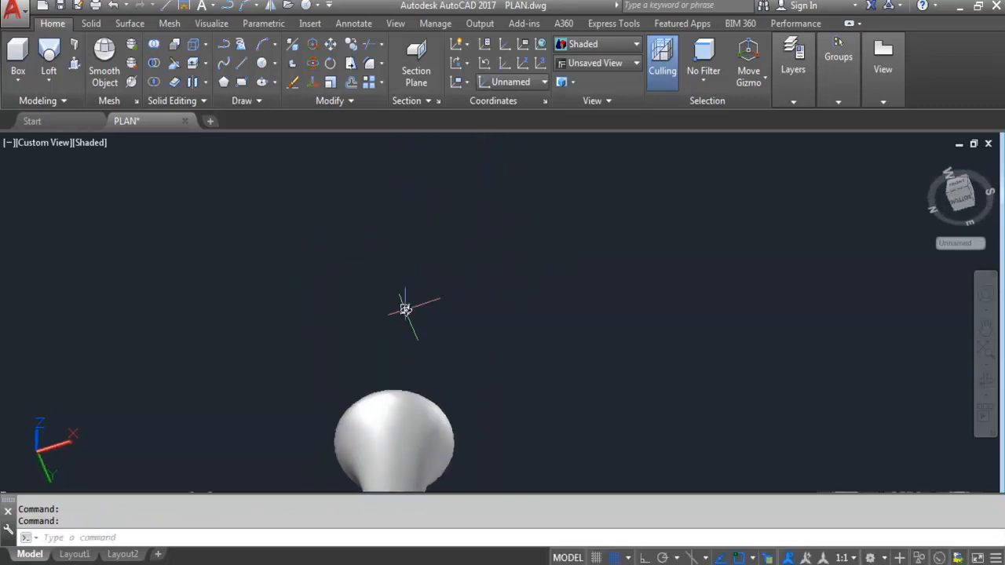
scroll(399, 314, down, 3)
scroll(381, 415, up, 3)
shift+middle_drag(381, 415, 436, 404)
shift+middle_drag(437, 318, 480, 252)
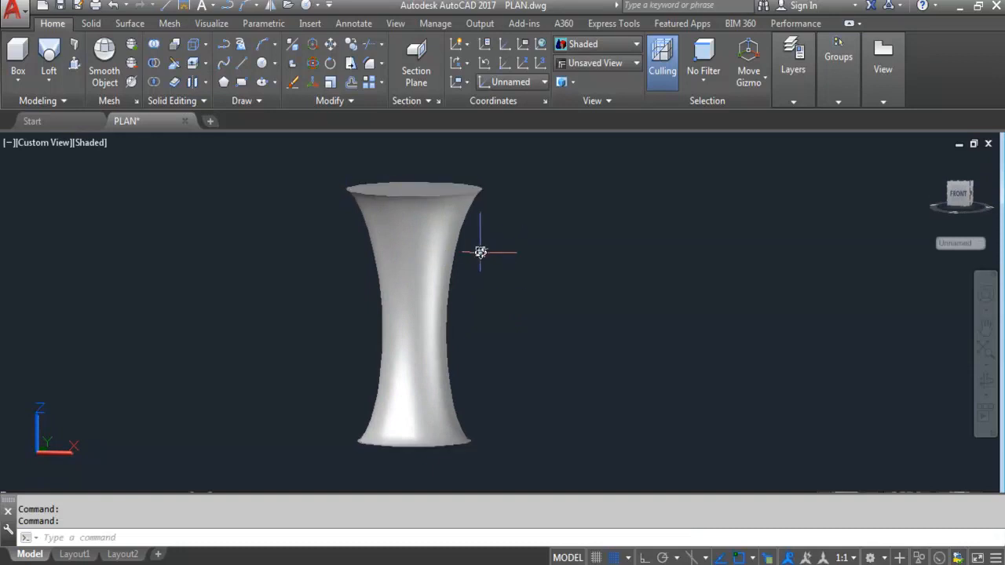
- Undo the view changes and the inward-drafted loft so that only the circles are left
key(ctrl+z)
key(ctrl+z)
key(ctrl+z)
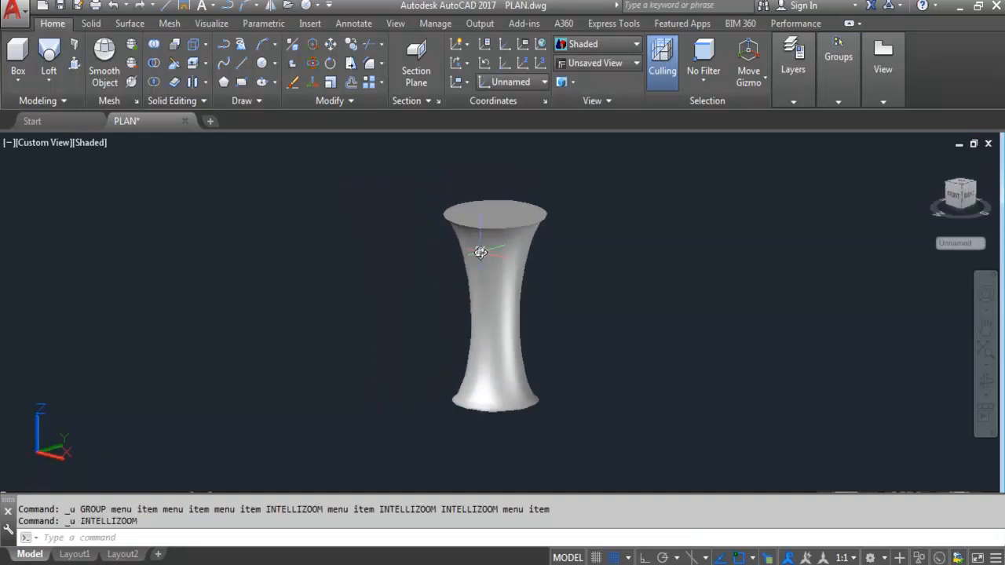
- Loft the bottom, middle and top circles again as cross sections of a solid
click(49, 56)
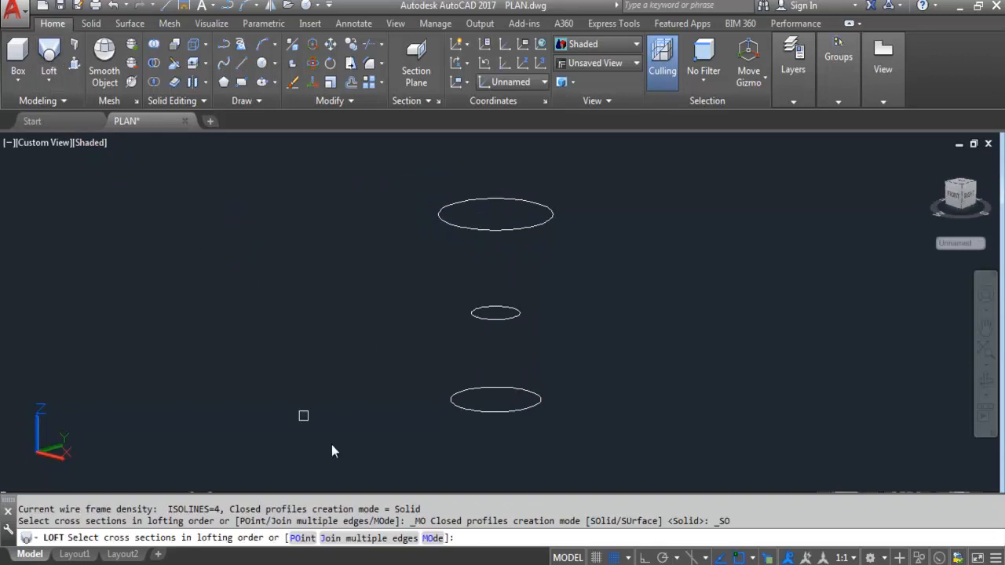
click(460, 411)
click(490, 319)
click(481, 230)
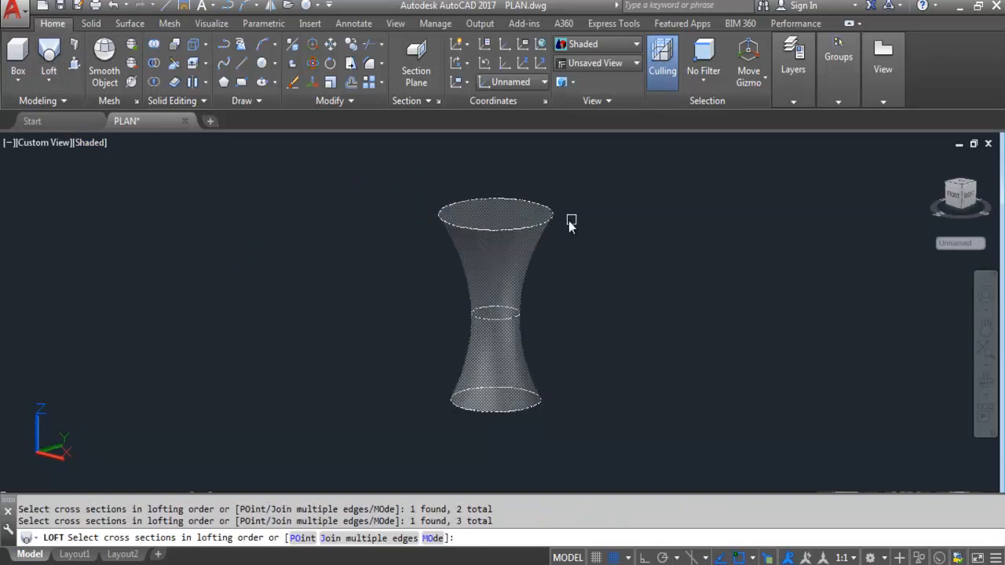
key(Return)
- Set the loft's surface option to Draft Angle and turn the bottom circle's draft handle outward, above its plane
click(539, 181)
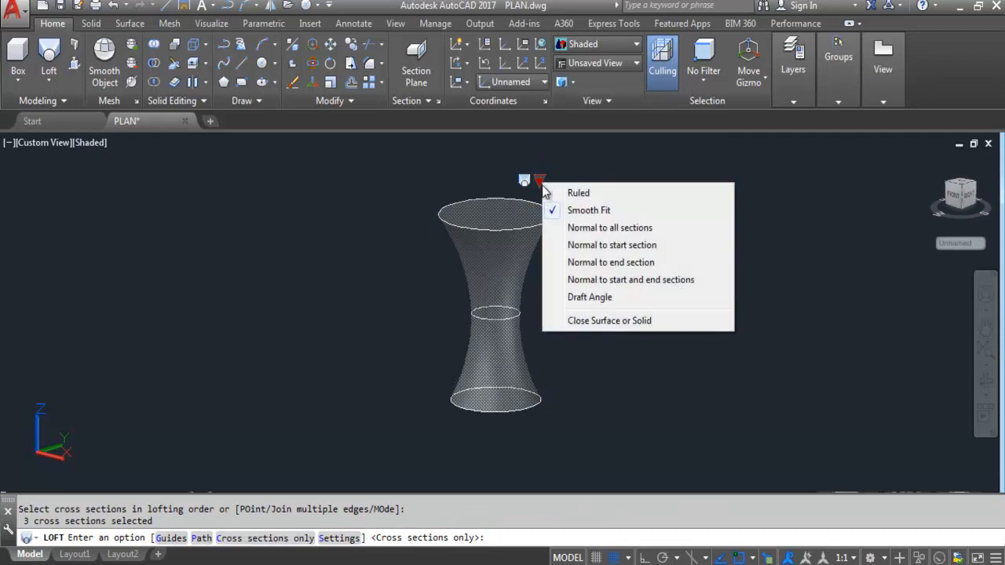
click(582, 301)
click(450, 400)
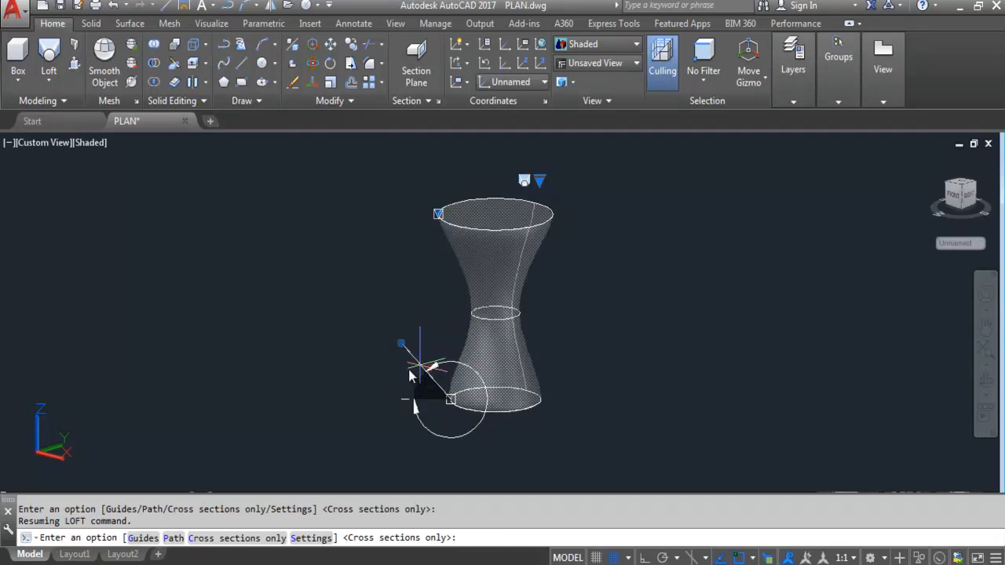
click(155, 360)
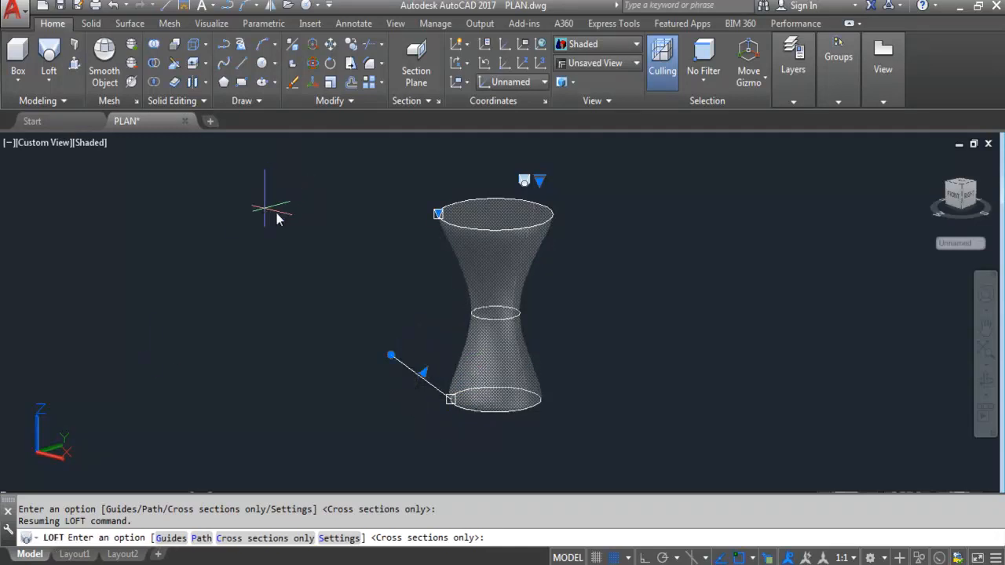
- Turn the top circle's draft handle outward, below its plane, and complete the loft
click(438, 214)
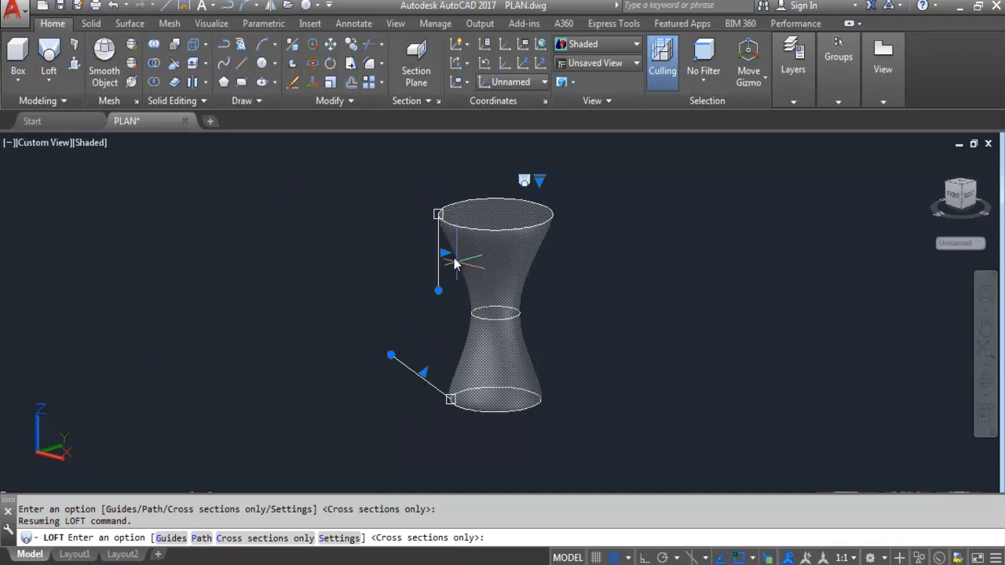
click(339, 201)
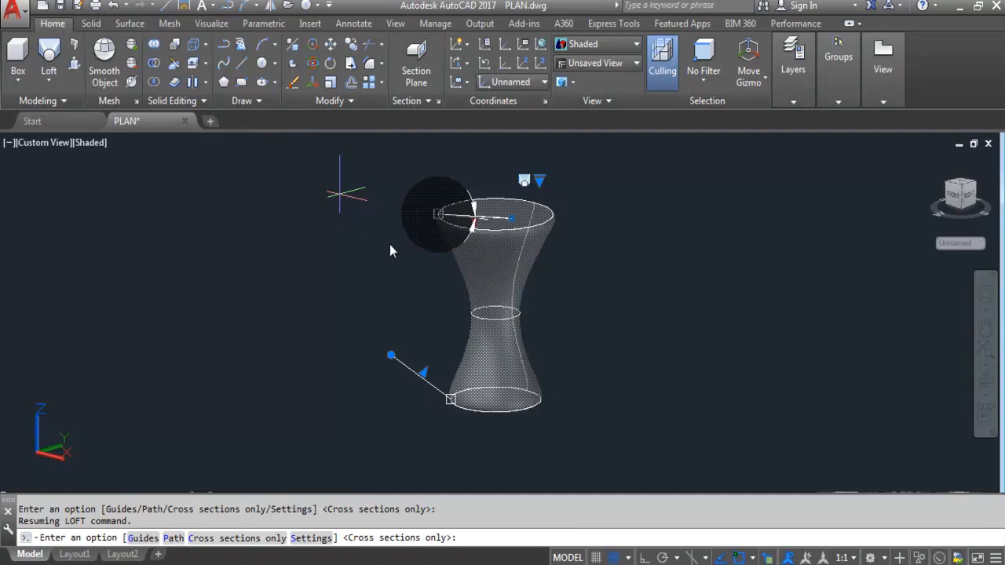
click(393, 219)
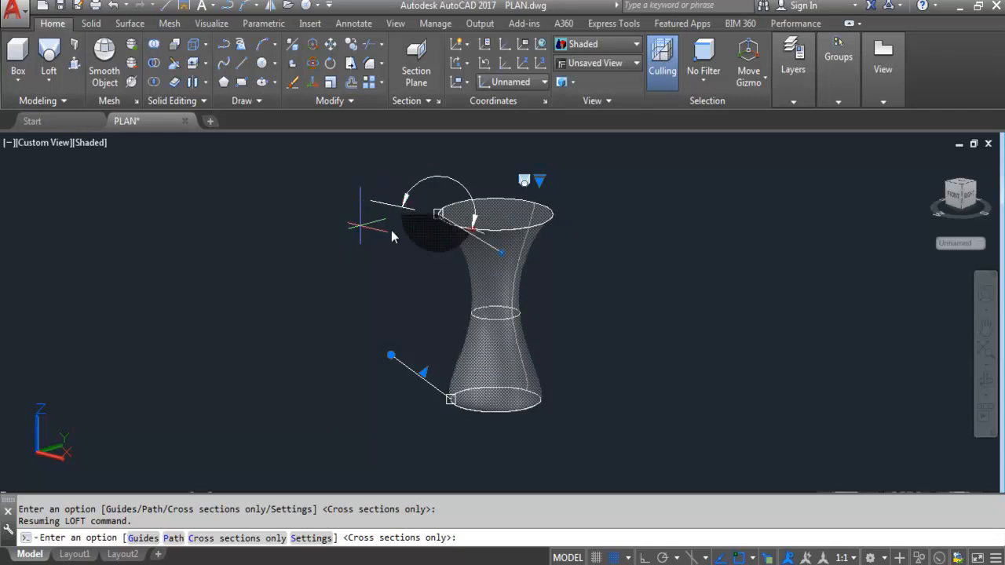
click(366, 180)
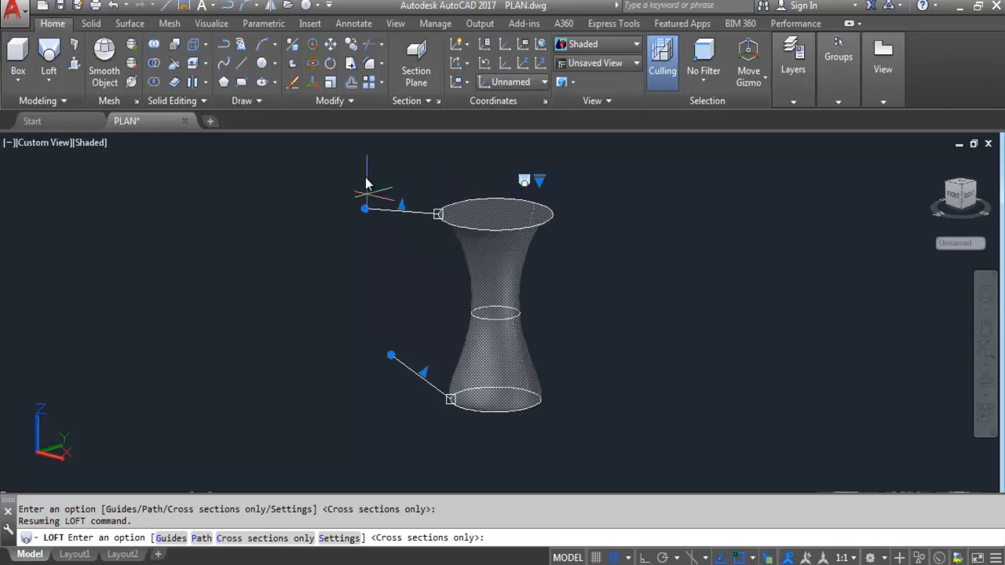
click(401, 210)
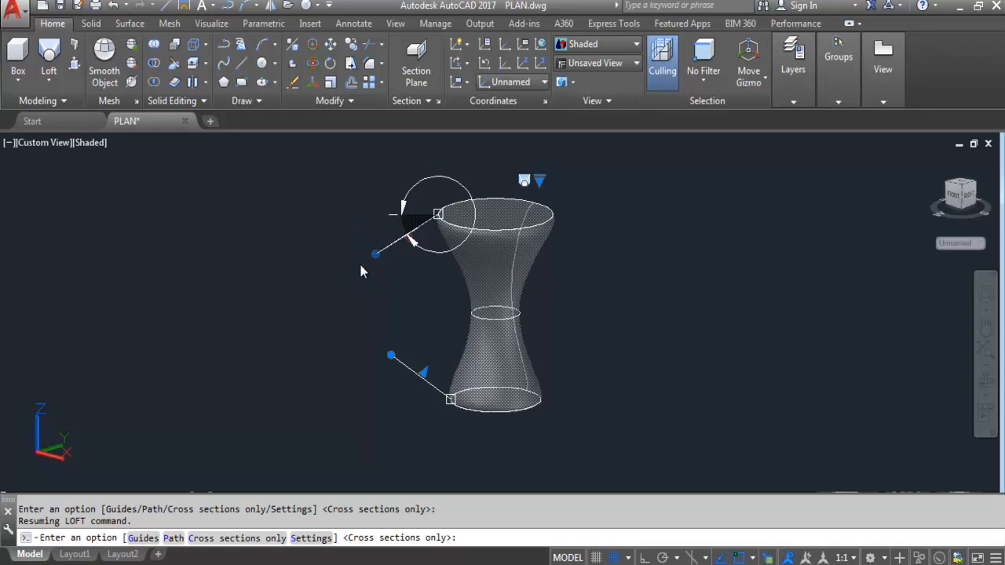
click(361, 271)
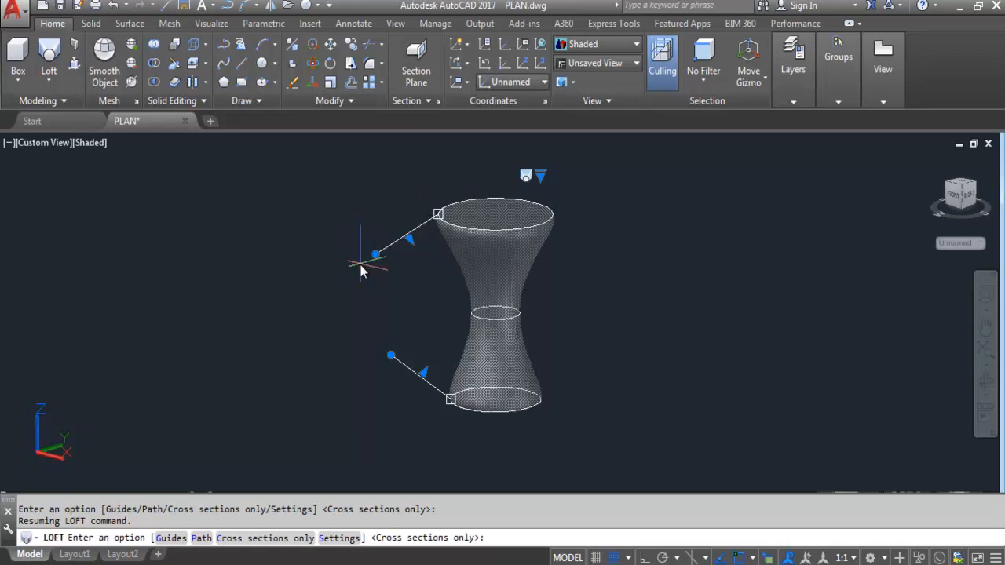
key(Return)
- Inspect the outward-drafted loft solid from several angles and erase it
mouse_move(520, 277)
shift+middle_down()
mouse_move(480, 291)
mouse_move(489, 254)
mouse_move(475, 298)
mouse_move(486, 377)
mouse_move(518, 225)
mouse_move(505, 280)
shift+middle_up()
shift+middle_drag(507, 332, 518, 259)
shift+middle_drag(525, 223, 555, 288)
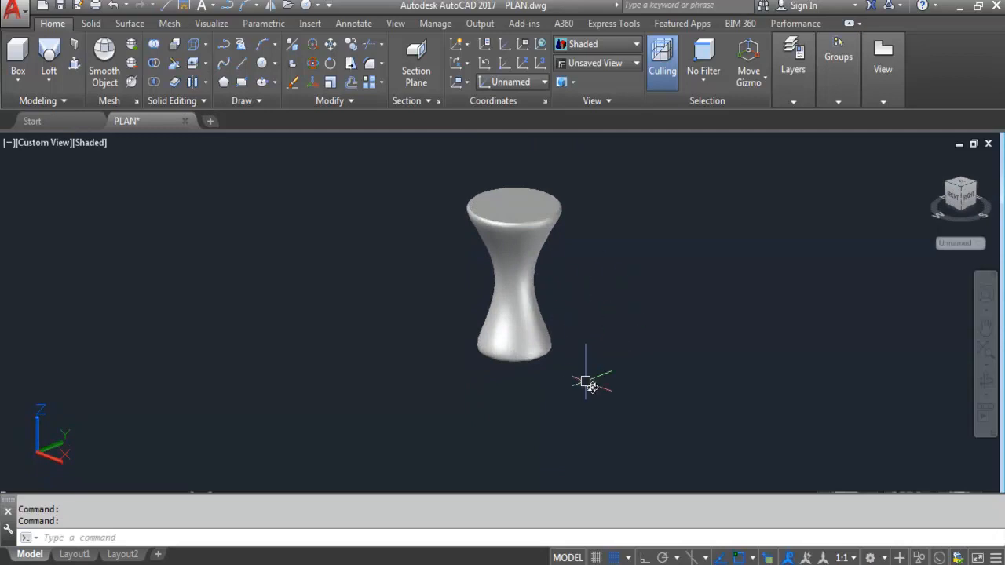
click(605, 398)
click(380, 201)
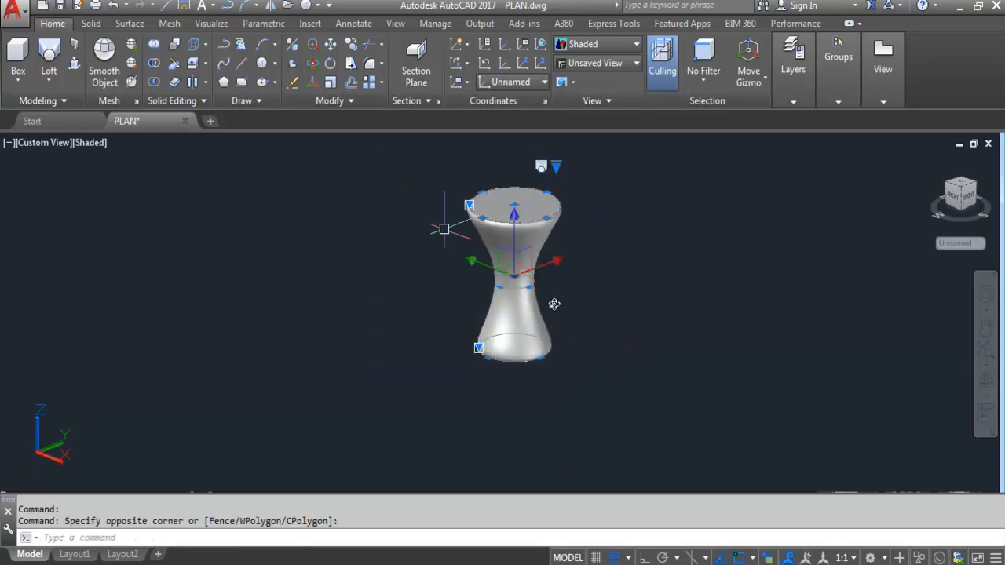
key(Delete)
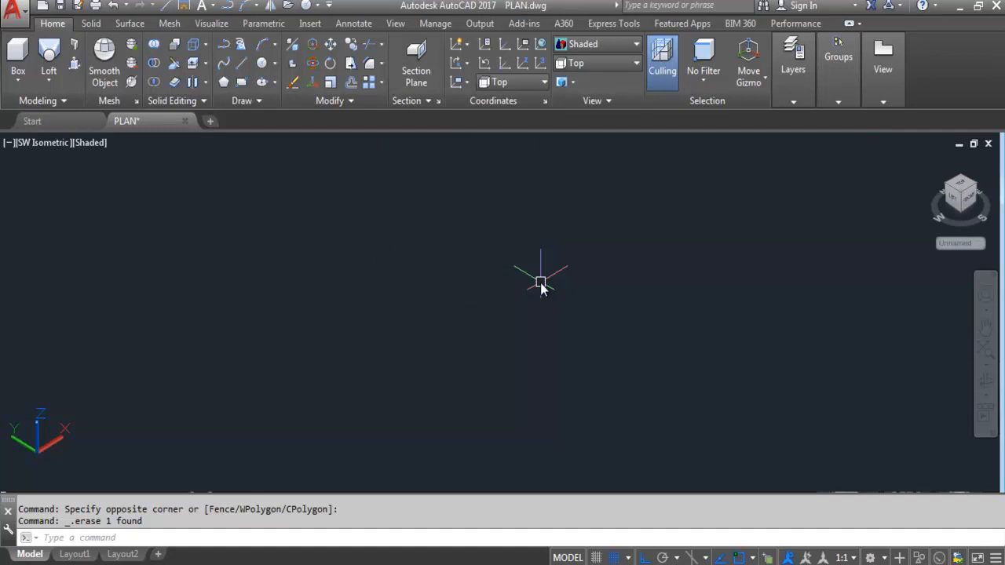
- Draw a rectangle in the middle of the empty drawing area in the Top view
click(618, 65)
click(587, 81)
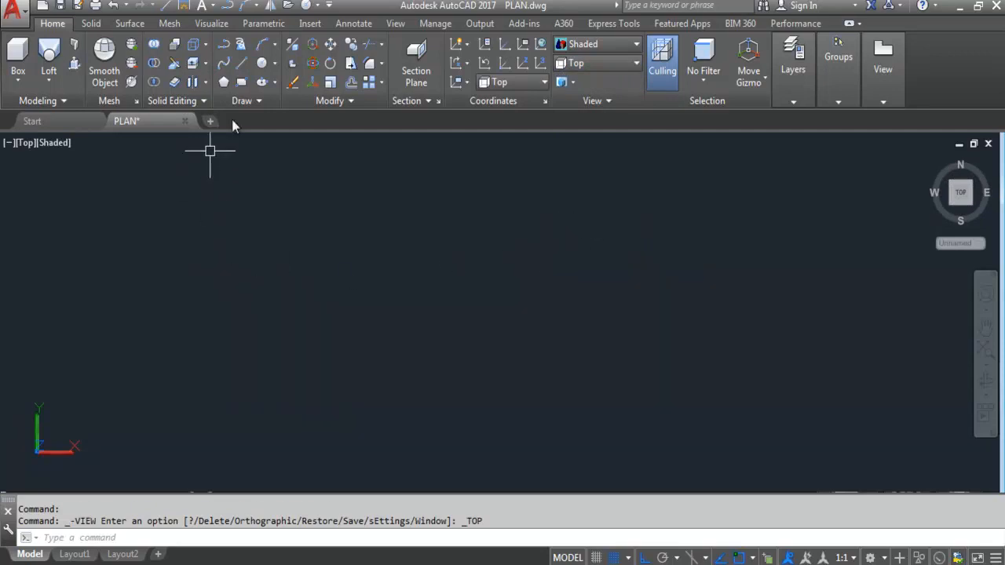
click(241, 82)
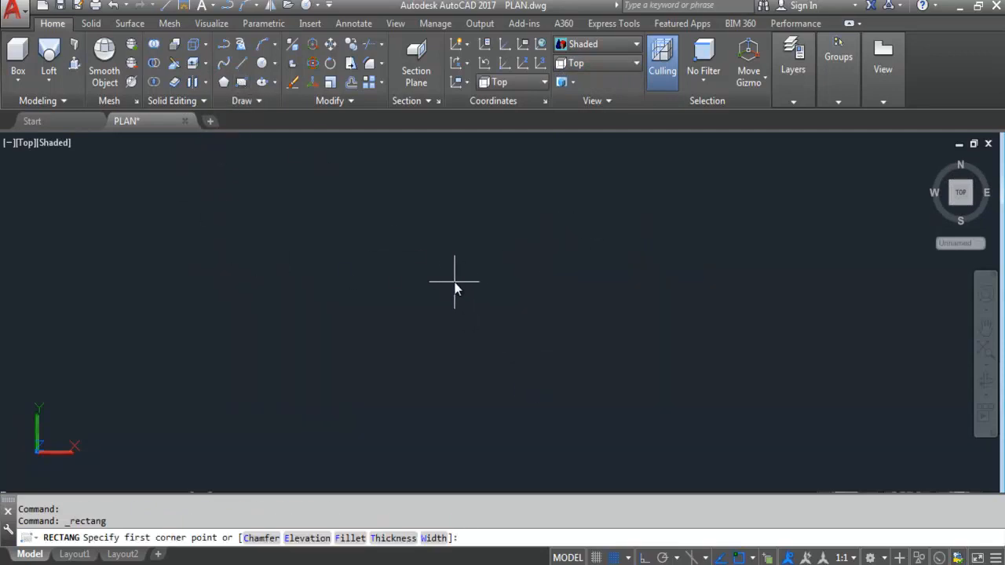
click(454, 281)
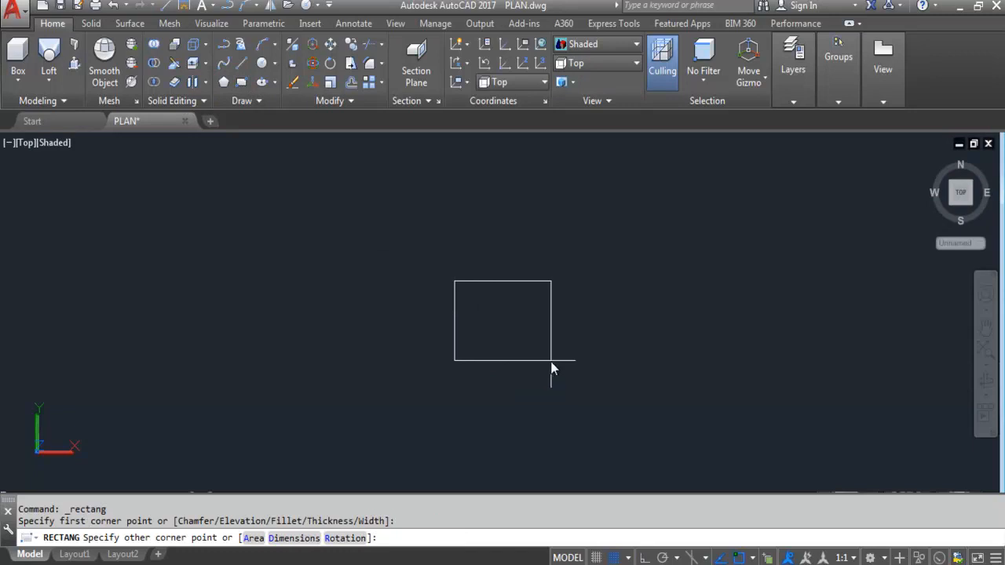
click(551, 360)
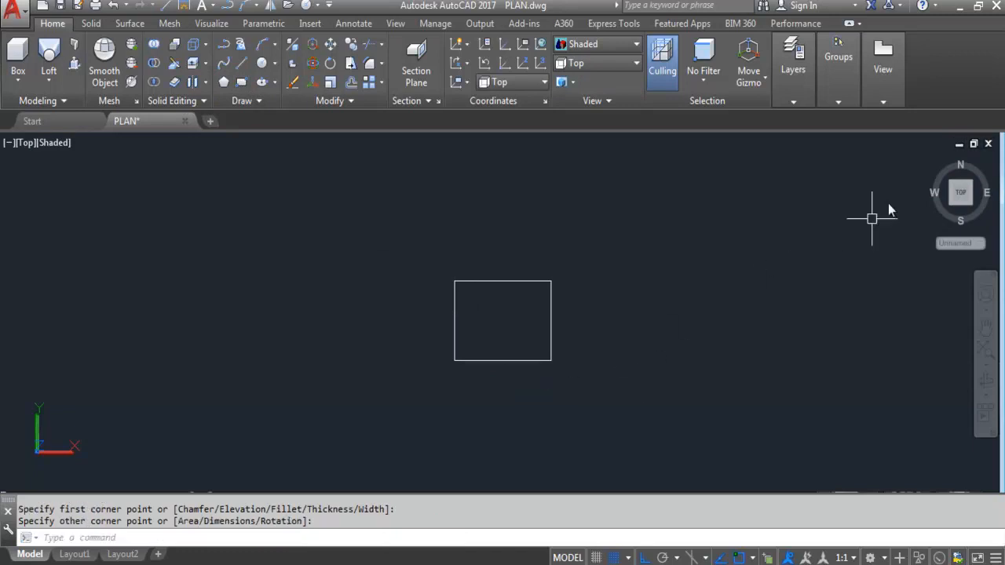
- In the Left view, align the UCS to the view and draw a second rectangle above the first one's edge
click(943, 191)
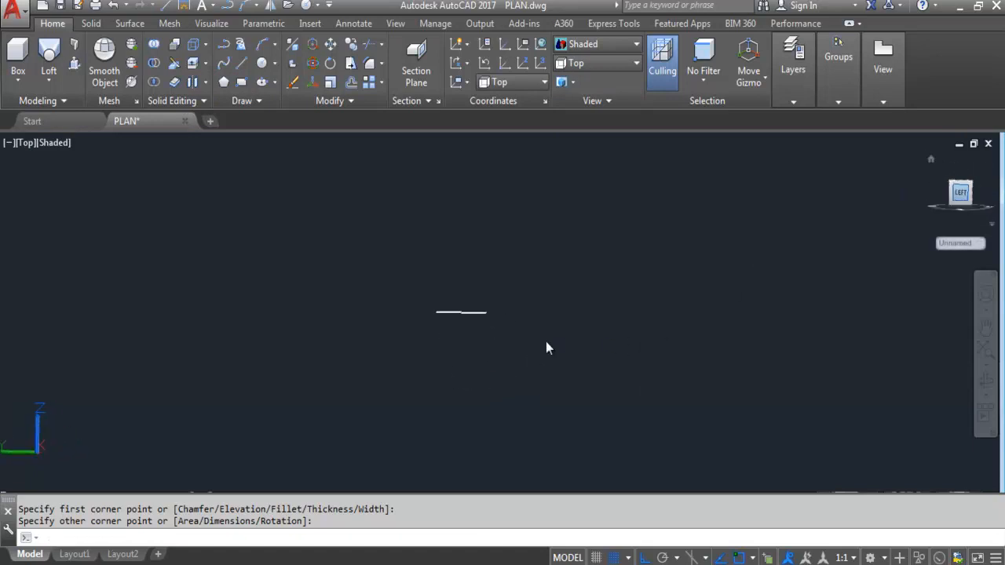
scroll(376, 191, up, 1)
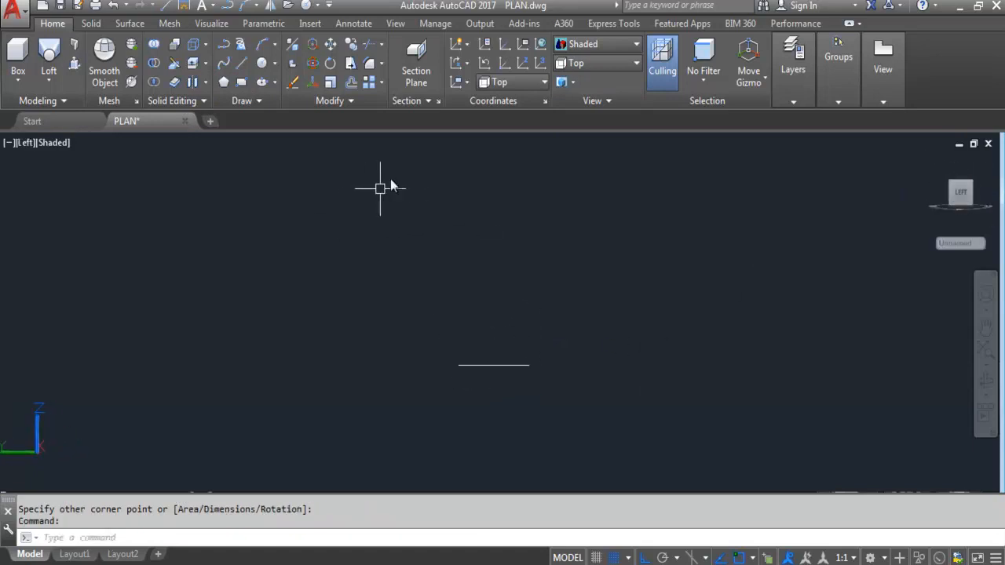
click(464, 83)
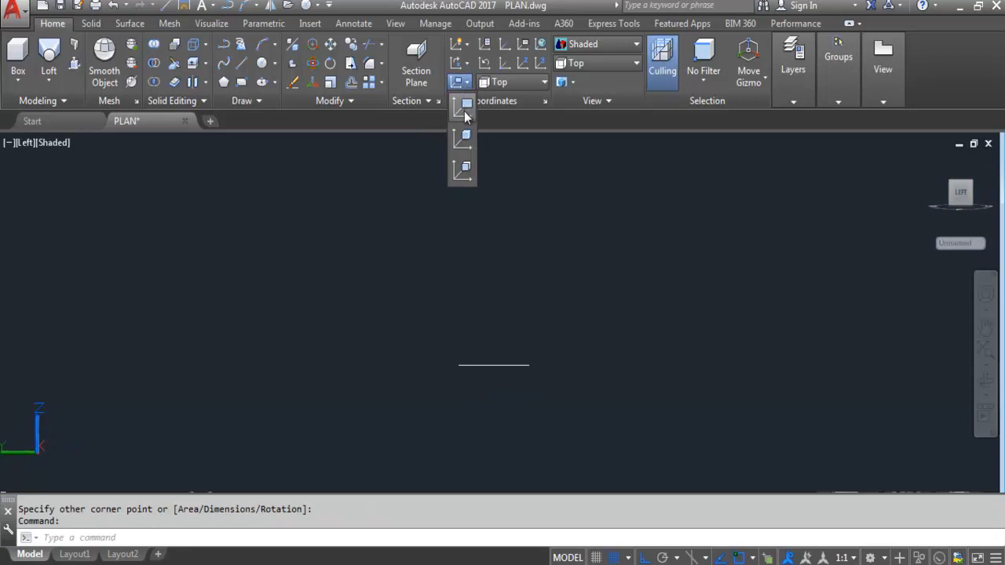
click(465, 110)
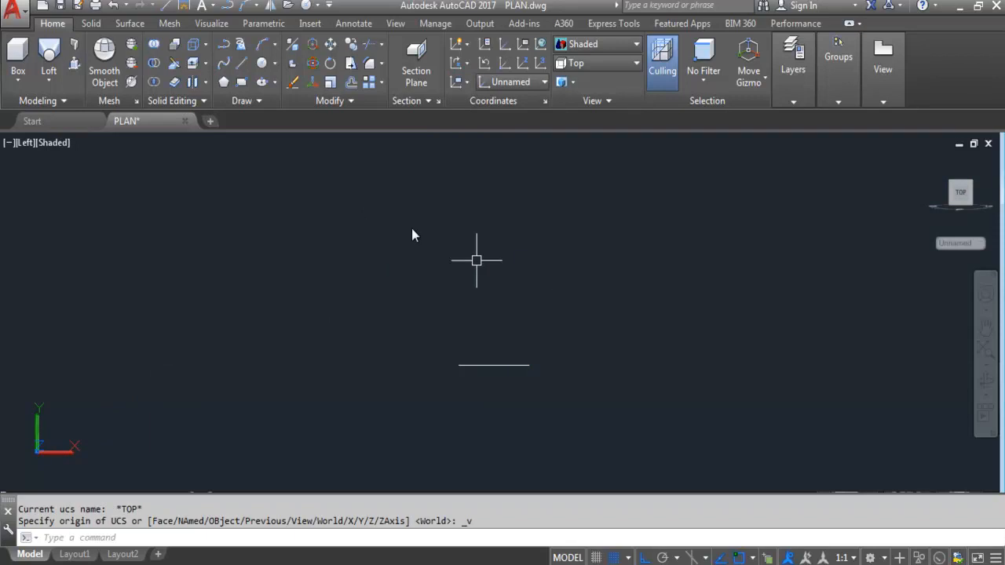
click(242, 82)
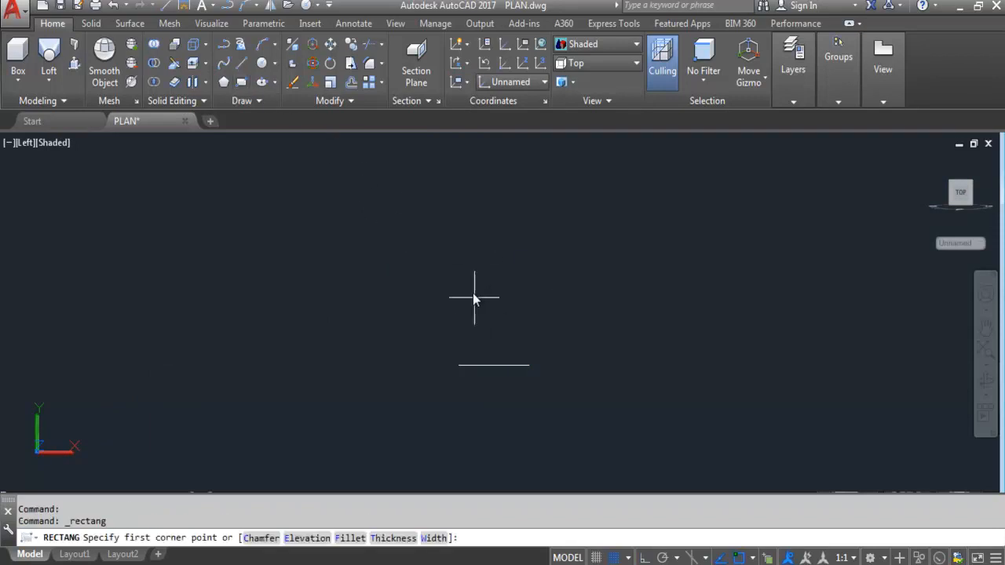
click(458, 267)
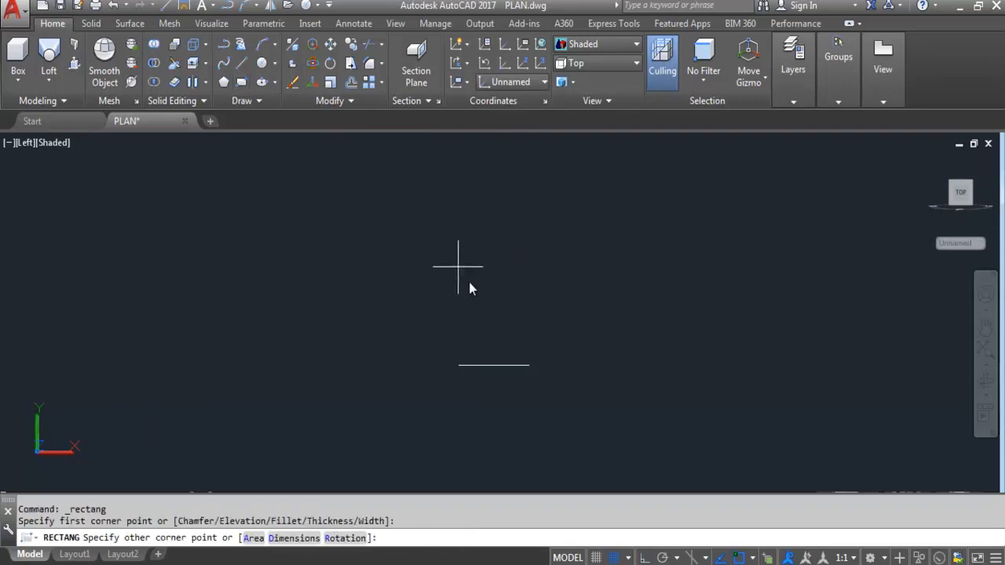
click(534, 320)
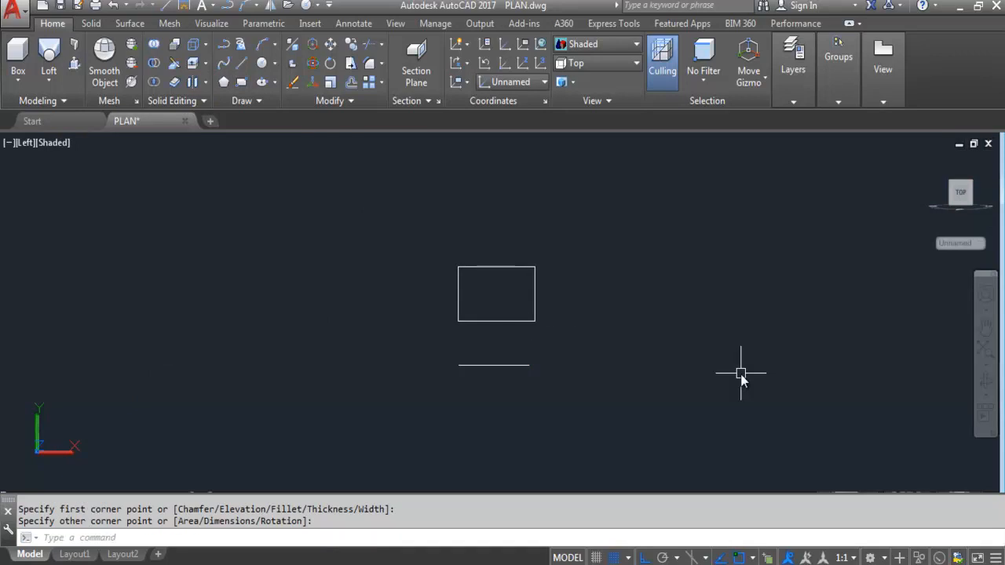
- Show both rectangles from the top in parallel projection and align the UCS to that view
click(931, 162)
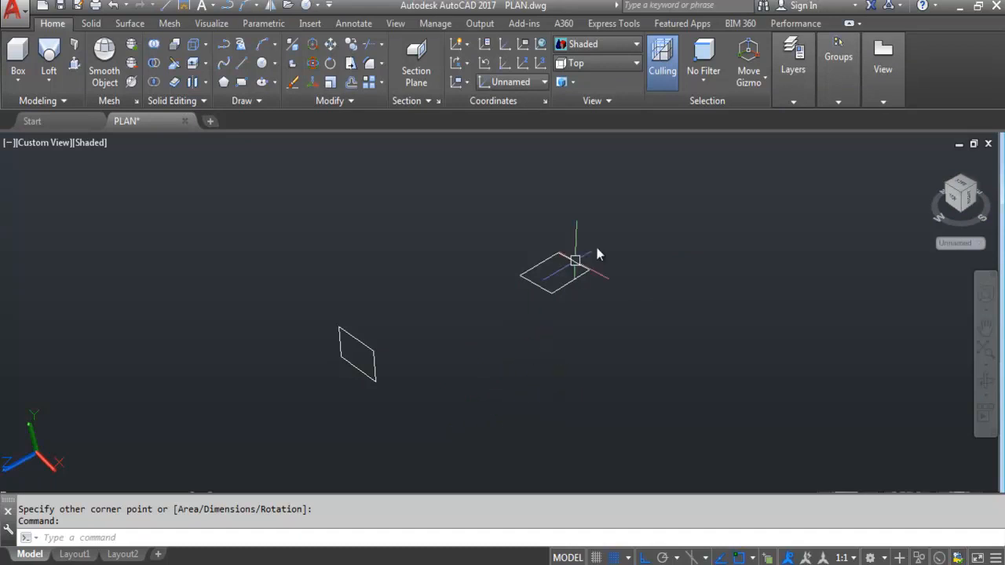
click(959, 183)
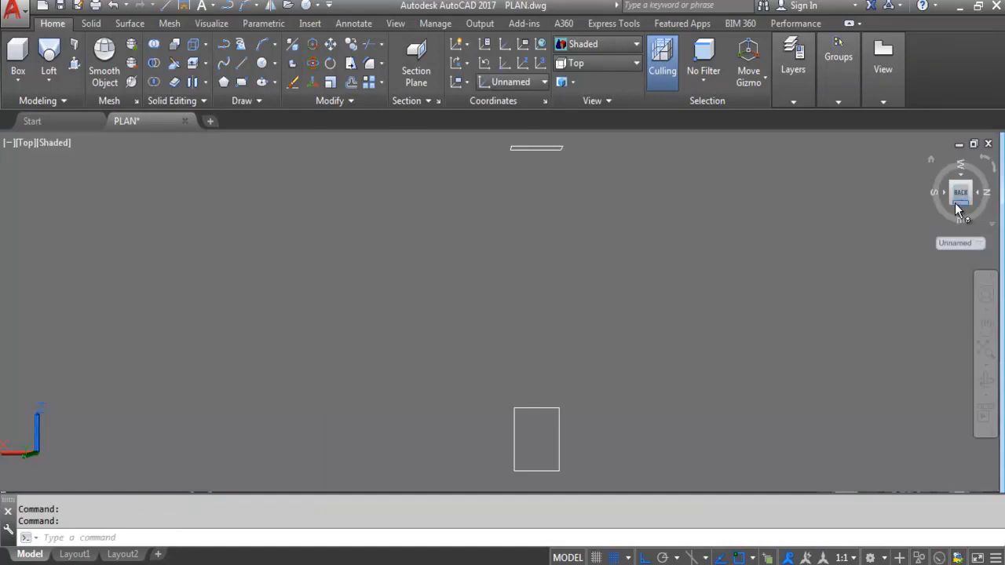
right_click(958, 197)
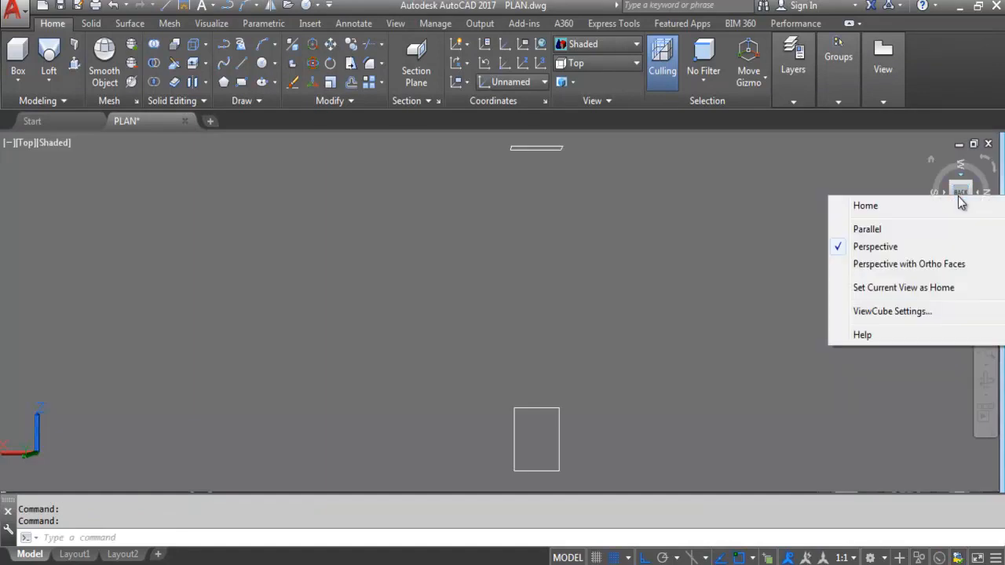
click(866, 229)
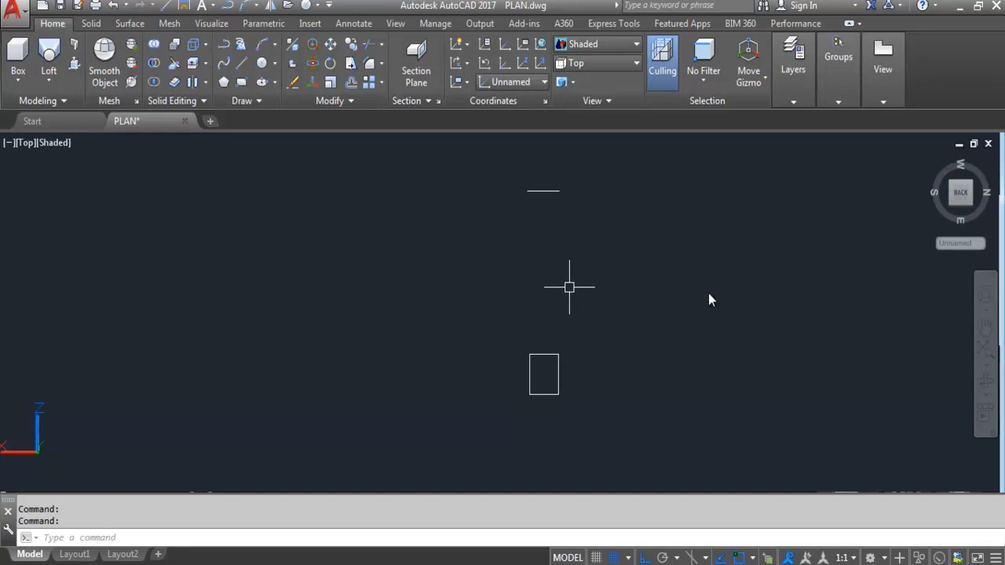
scroll(534, 366, down, 2)
click(466, 83)
click(463, 105)
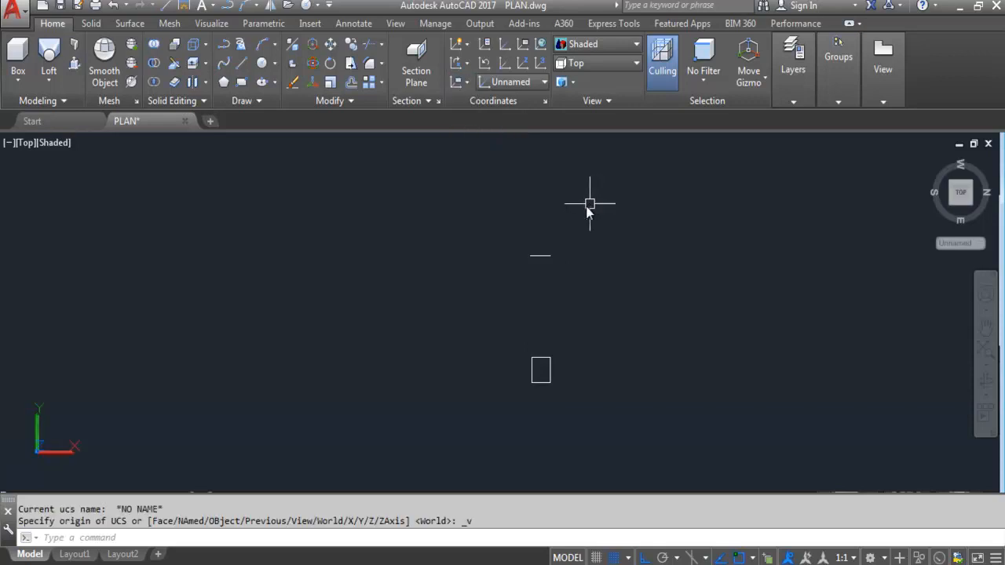
- Draw a third rectangle beyond the edge-on rectangle, in line with the other two
click(241, 83)
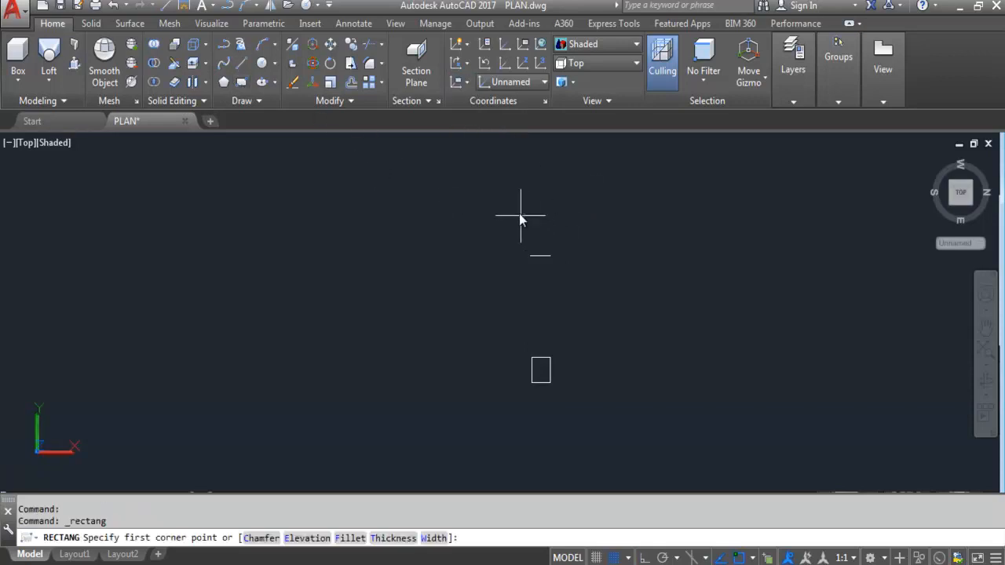
scroll(530, 166, up, 1)
click(503, 183)
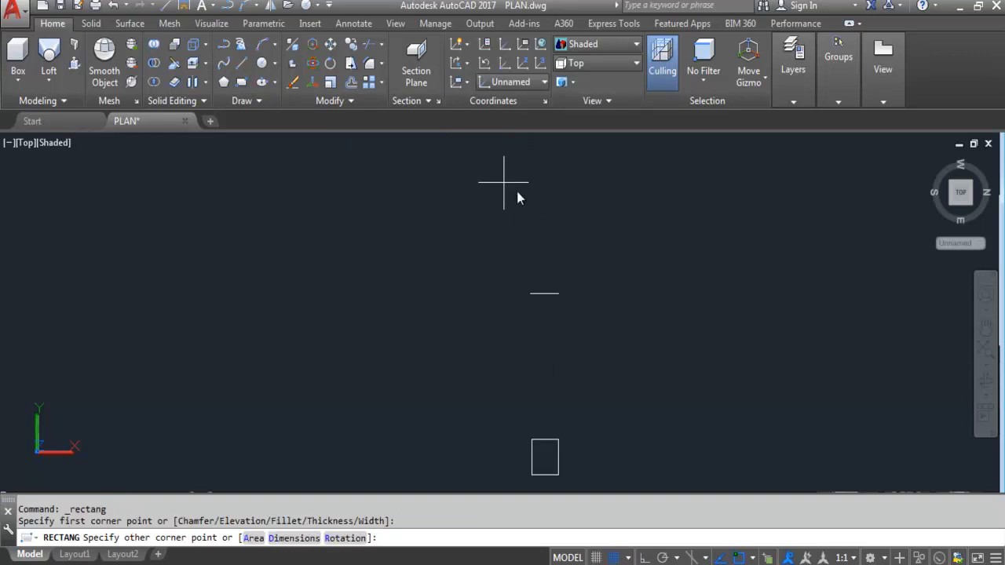
click(550, 218)
scroll(462, 219, down, 2)
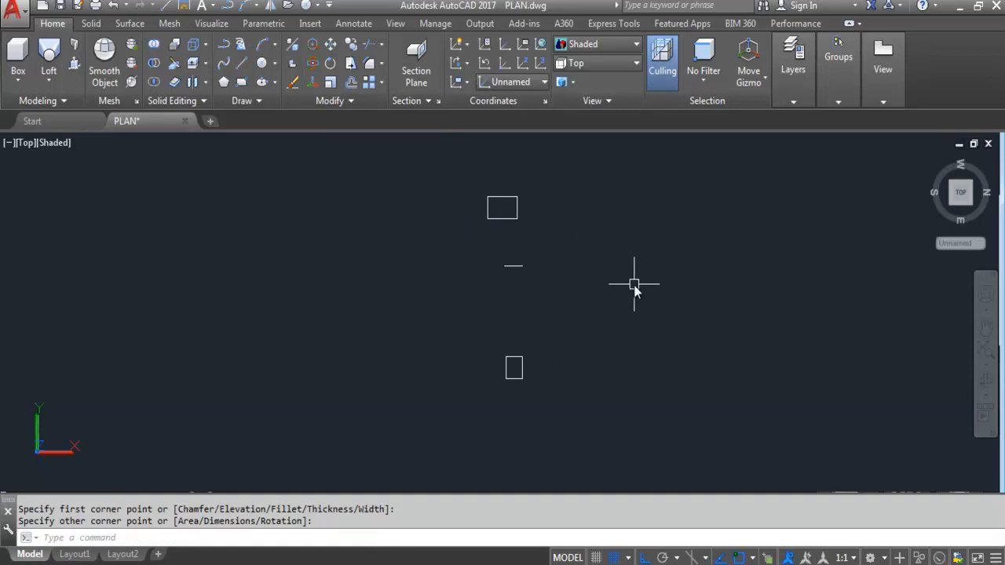
- Examine the position and orientation of the three rectangles in an isometric 3D view
click(931, 161)
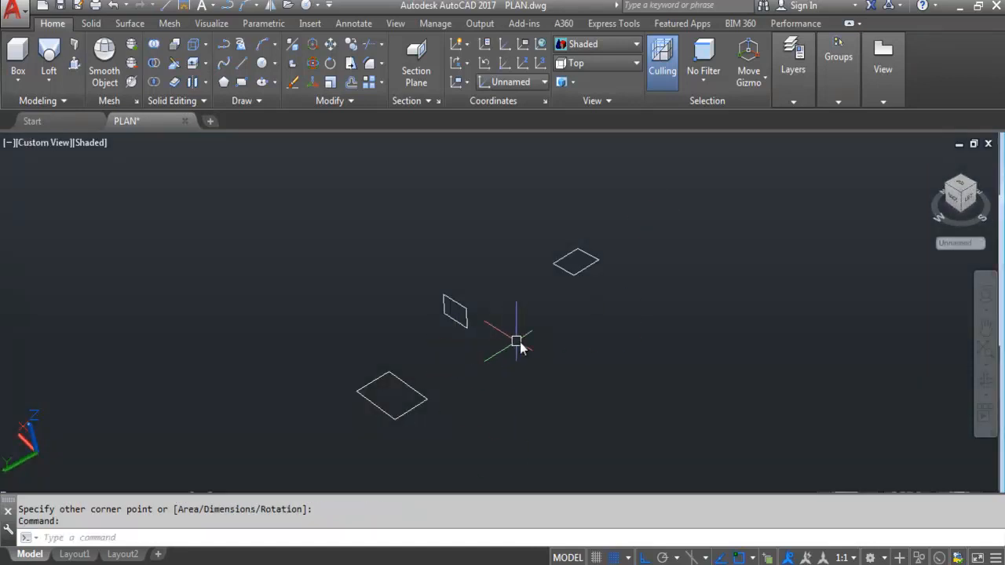
key(Caps_Lock)
mouse_move(518, 343)
middle_down()
mouse_move(511, 357)
mouse_move(486, 314)
mouse_move(431, 321)
mouse_move(435, 285)
mouse_move(485, 342)
mouse_move(482, 298)
mouse_move(476, 321)
mouse_move(444, 314)
mouse_move(491, 306)
mouse_move(491, 287)
mouse_move(482, 332)
mouse_move(447, 323)
mouse_move(479, 332)
mouse_move(478, 308)
mouse_move(475, 337)
mouse_move(453, 343)
mouse_move(432, 327)
mouse_move(476, 329)
mouse_move(482, 296)
mouse_move(471, 329)
mouse_move(442, 332)
mouse_move(443, 313)
mouse_move(473, 339)
mouse_move(482, 332)
mouse_move(453, 326)
mouse_move(461, 347)
mouse_move(497, 332)
mouse_move(473, 325)
middle_up()
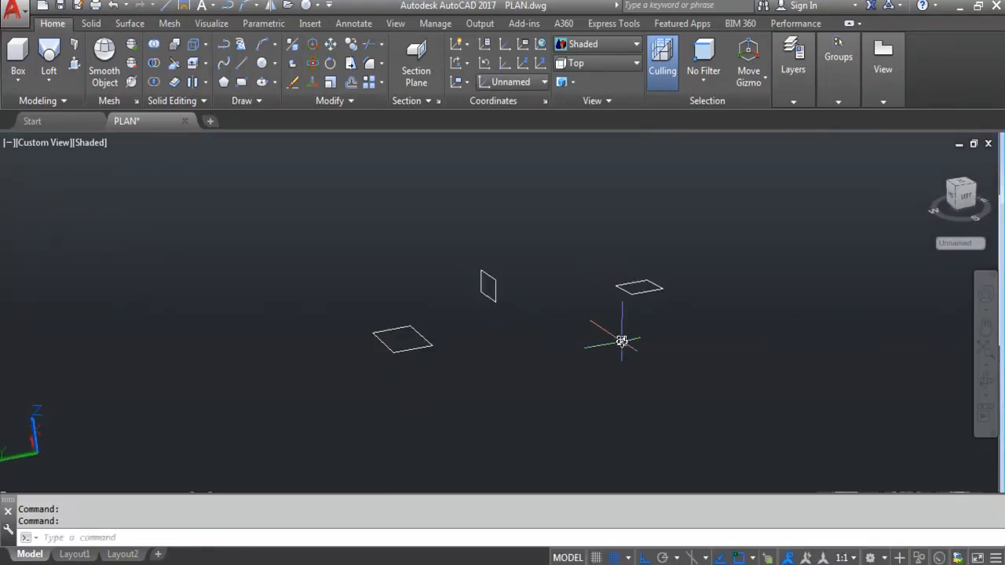
shift+middle_drag(622, 341, 622, 341)
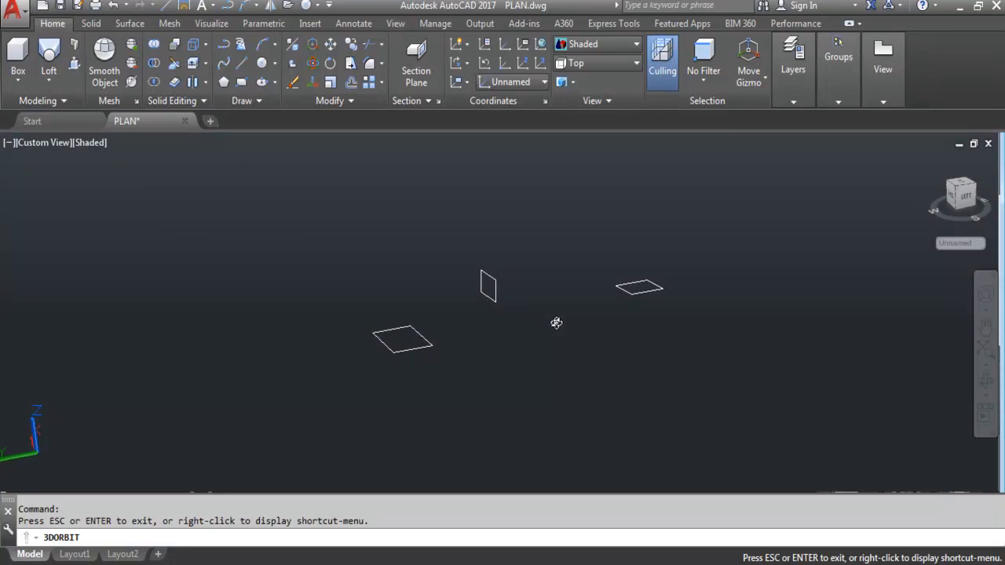
shift+middle_drag(556, 323, 555, 322)
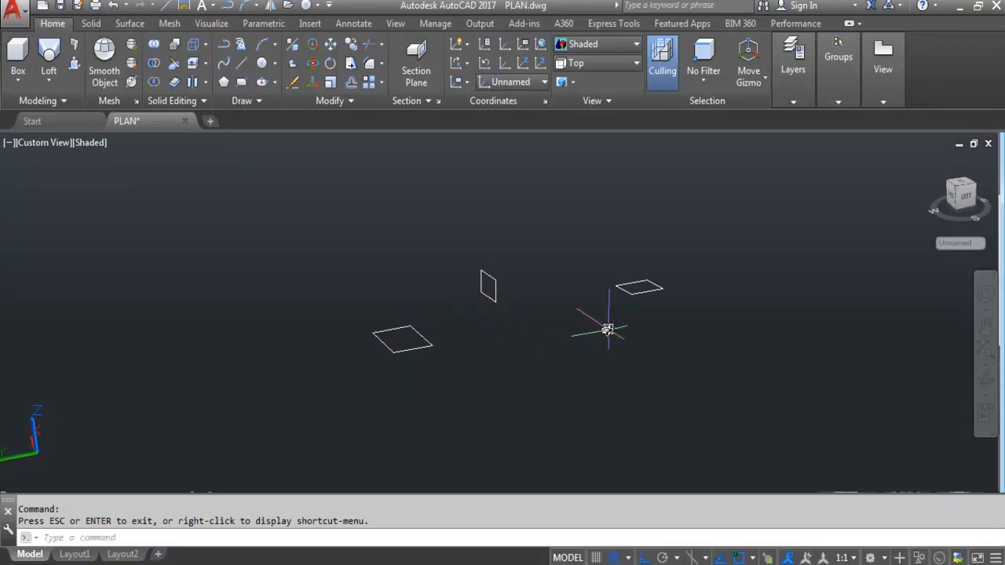
- Show the rectangles in the Top view and start a spline at the midpoint of the largest rectangle's upper edge
click(961, 187)
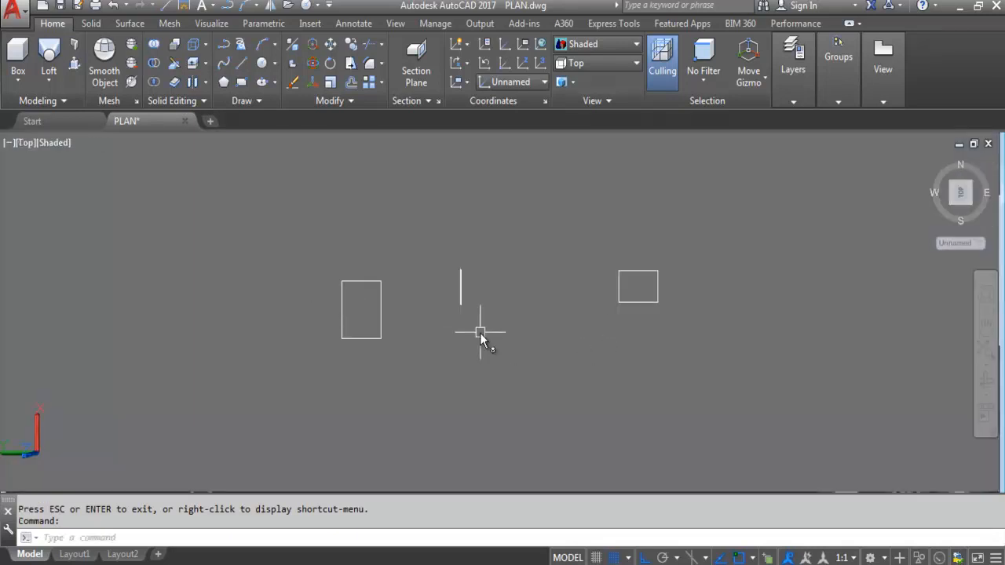
key(ctrl+z)
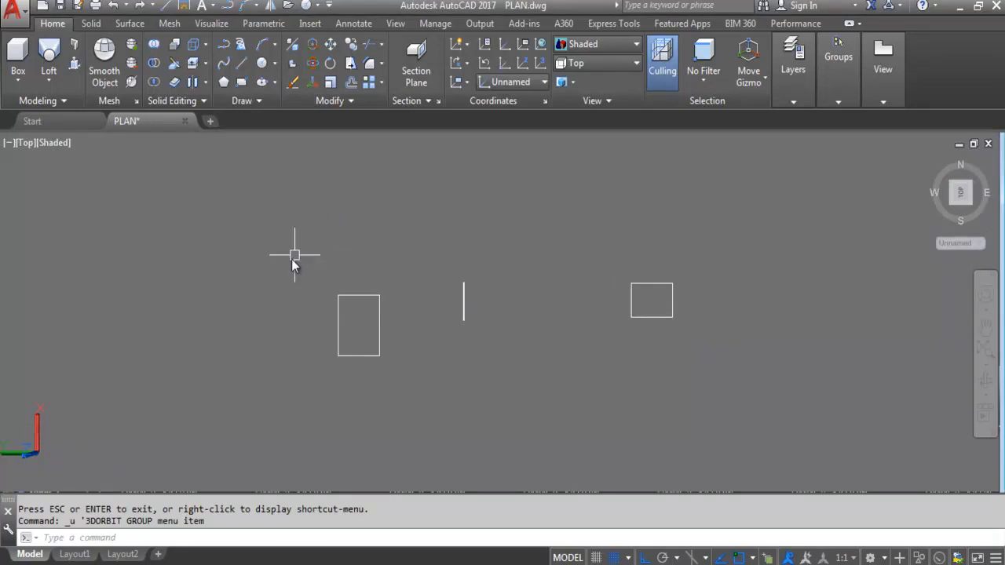
click(223, 63)
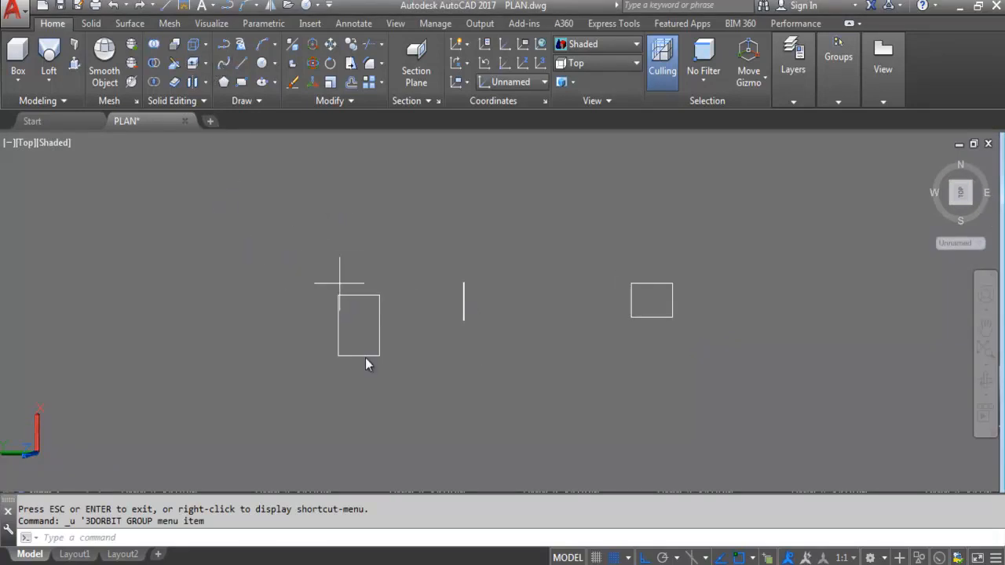
click(358, 296)
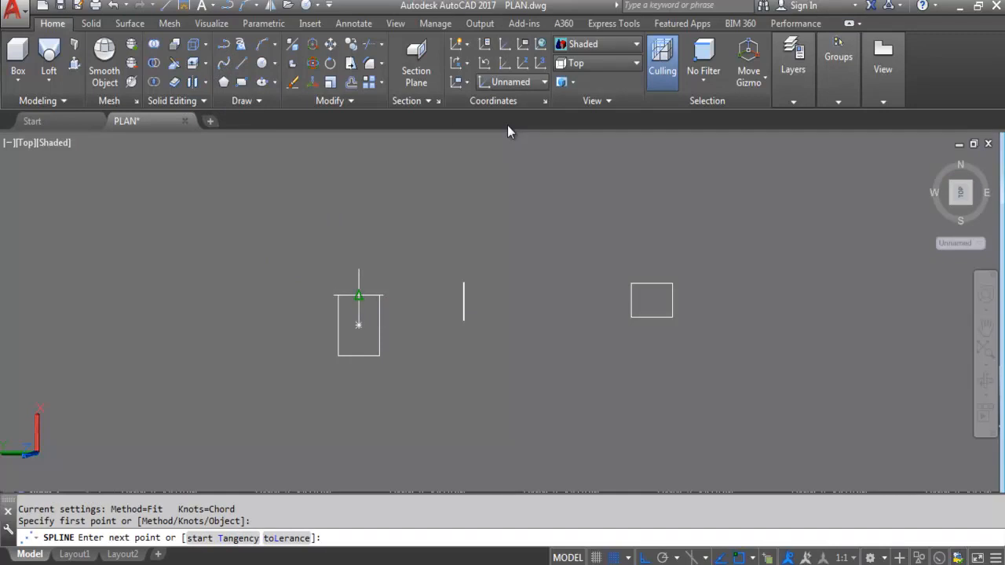
- Continue the spline through the upper-edge midpoints of the middle and far rectangles, and finish it there
click(986, 382)
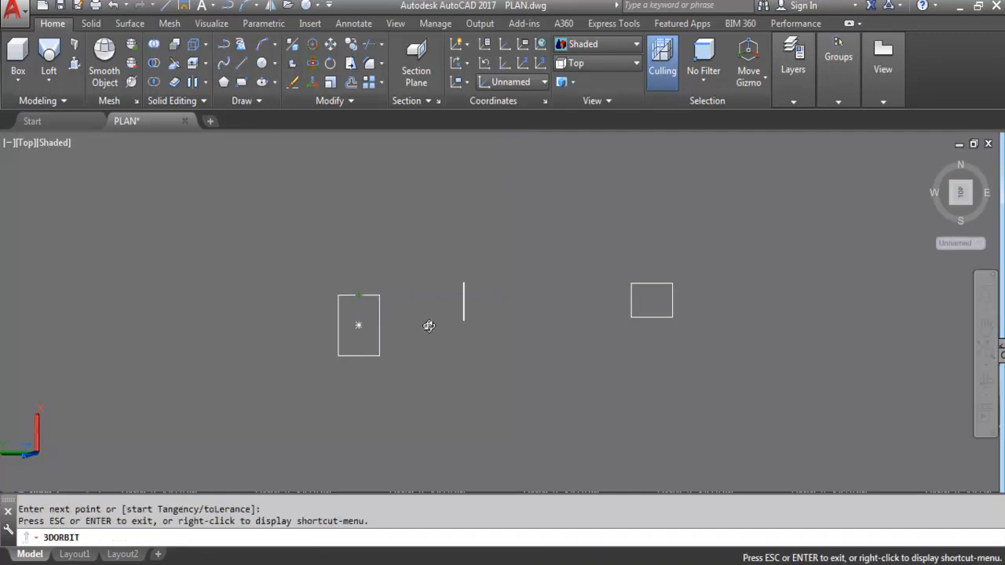
drag(436, 327, 525, 348)
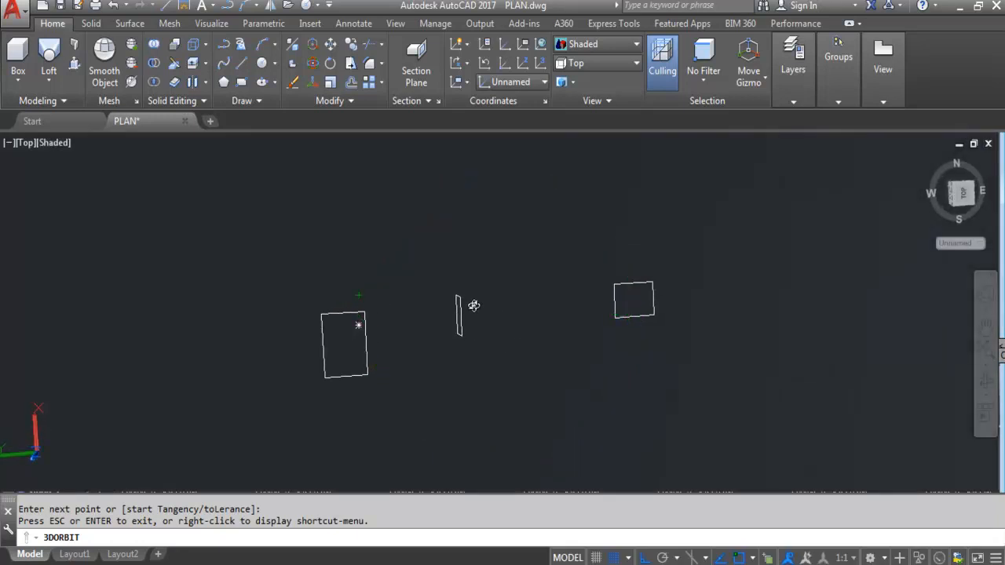
drag(476, 309, 454, 299)
key(Escape)
scroll(447, 291, up, 5)
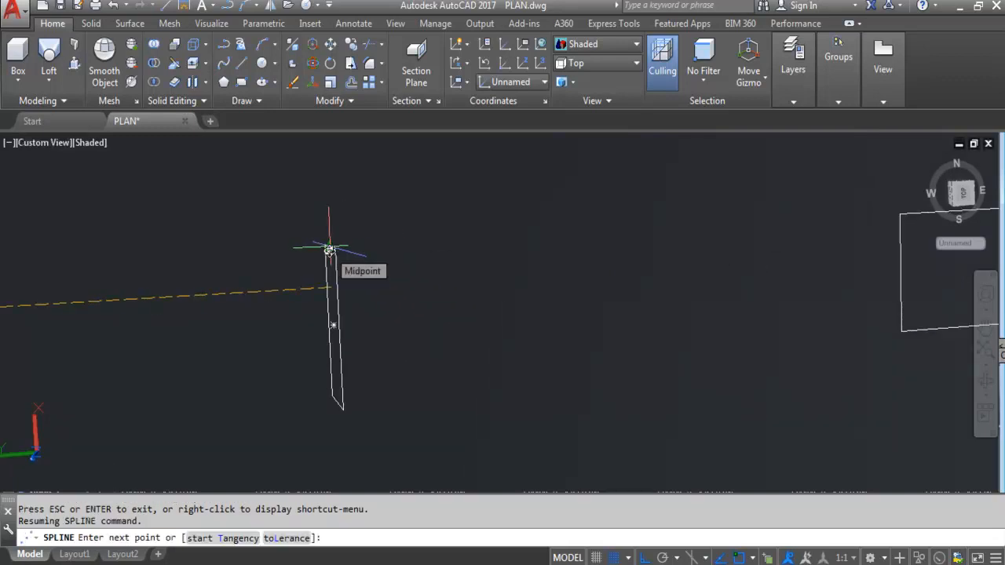
click(330, 249)
scroll(468, 256, down, 4)
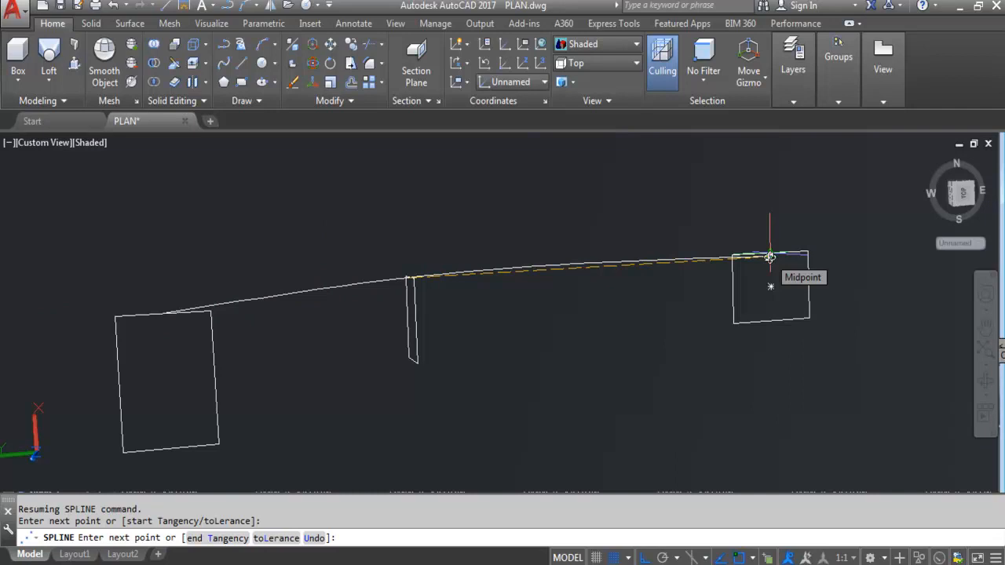
click(769, 257)
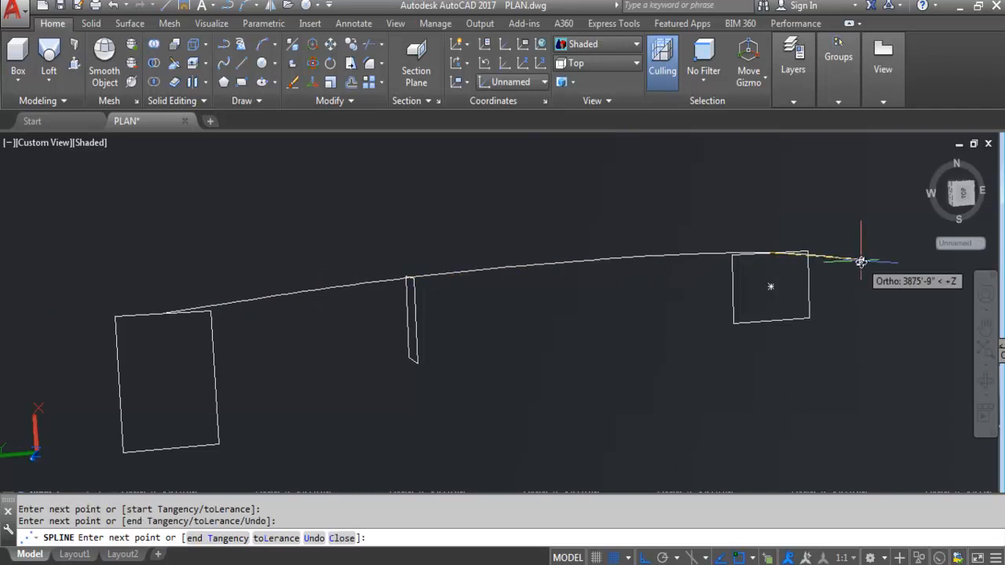
key(Return)
- Draw a second spline through the lower-edge midpoints of all three rectangles, starting from the largest one
scroll(753, 285, down, 3)
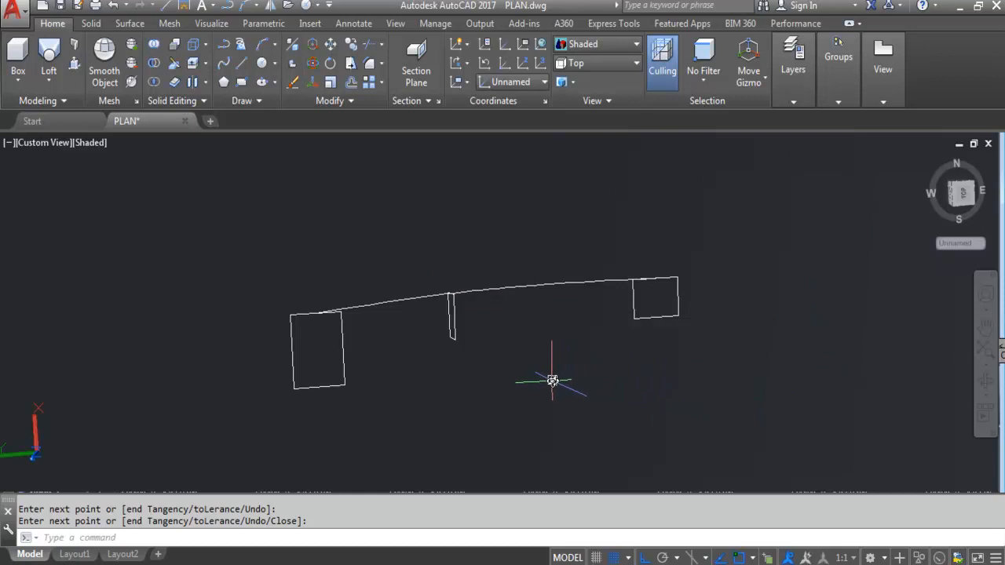
click(223, 68)
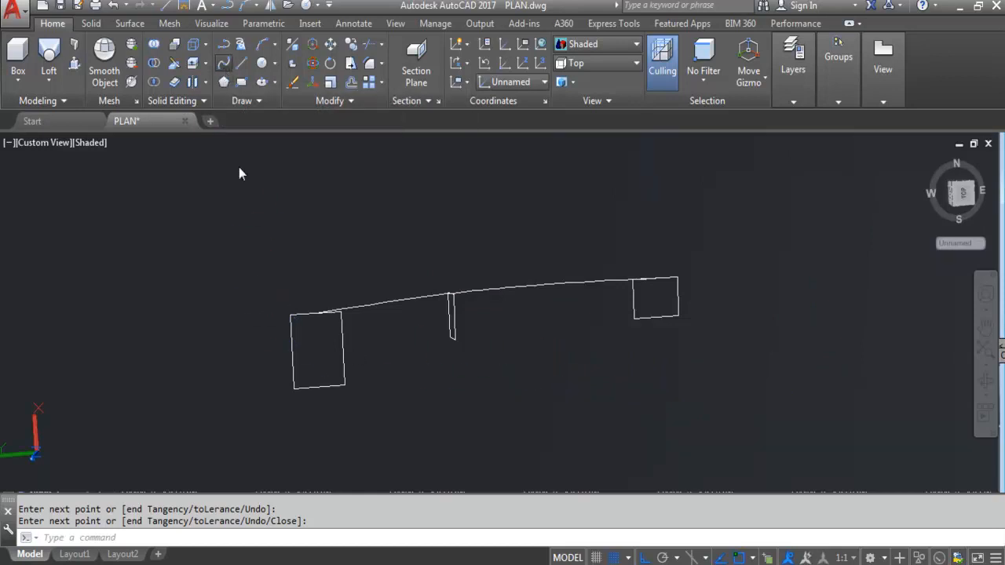
click(319, 388)
scroll(428, 345, up, 2)
click(424, 355)
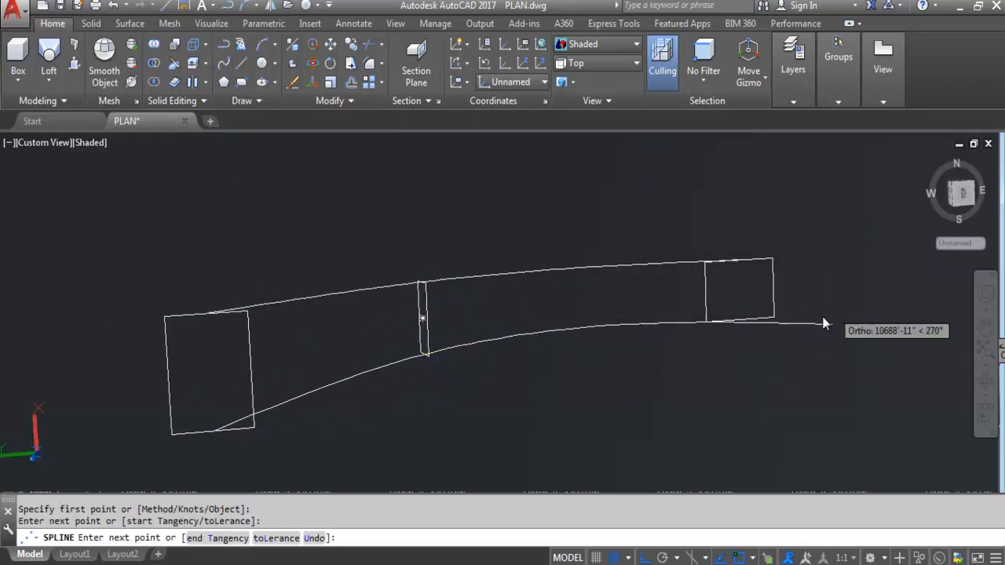
click(742, 321)
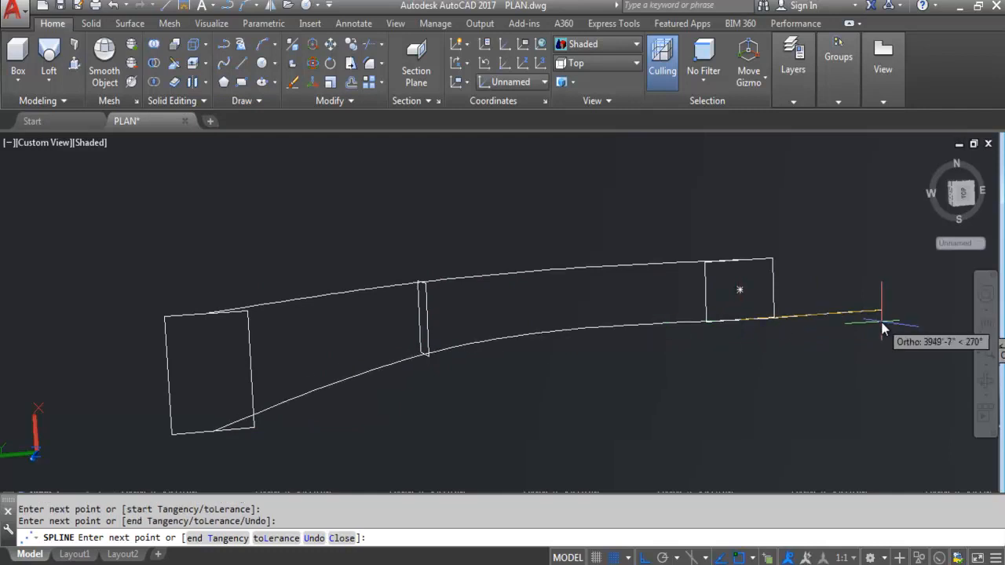
key(Return)
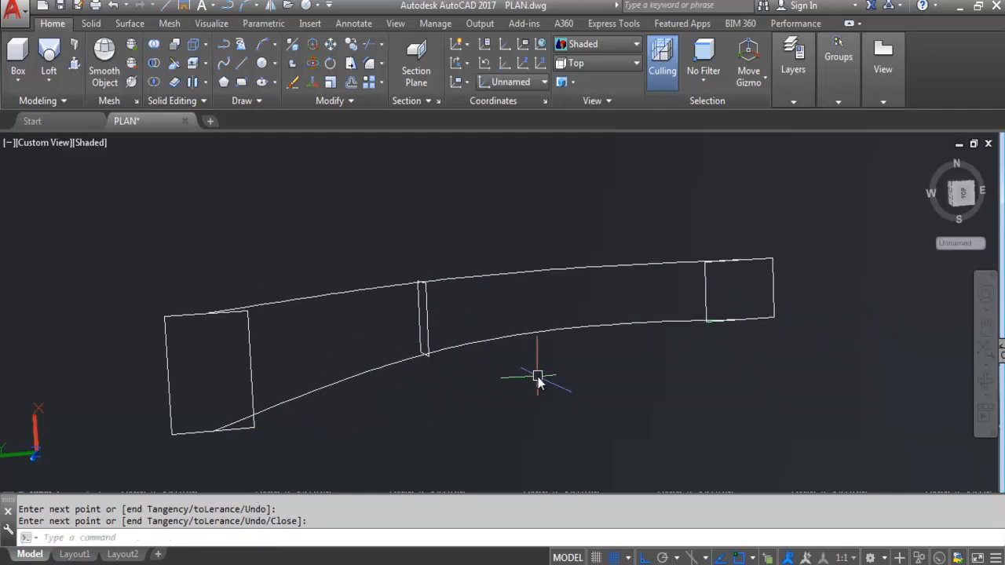
- Start a solid Loft in an isometric view and select the three rectangles in order, from the largest to the far one, as cross sections
click(932, 158)
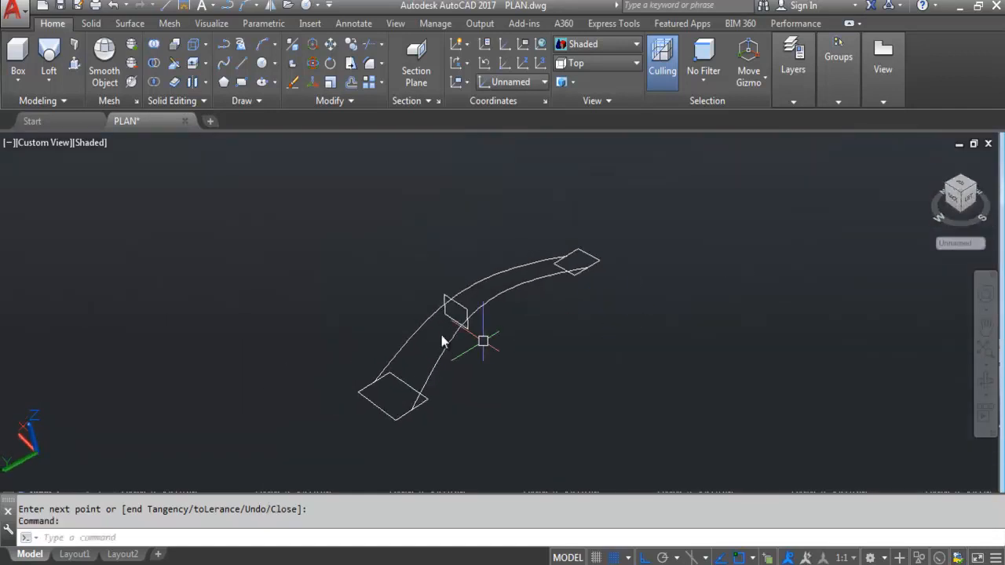
scroll(424, 348, up, 3)
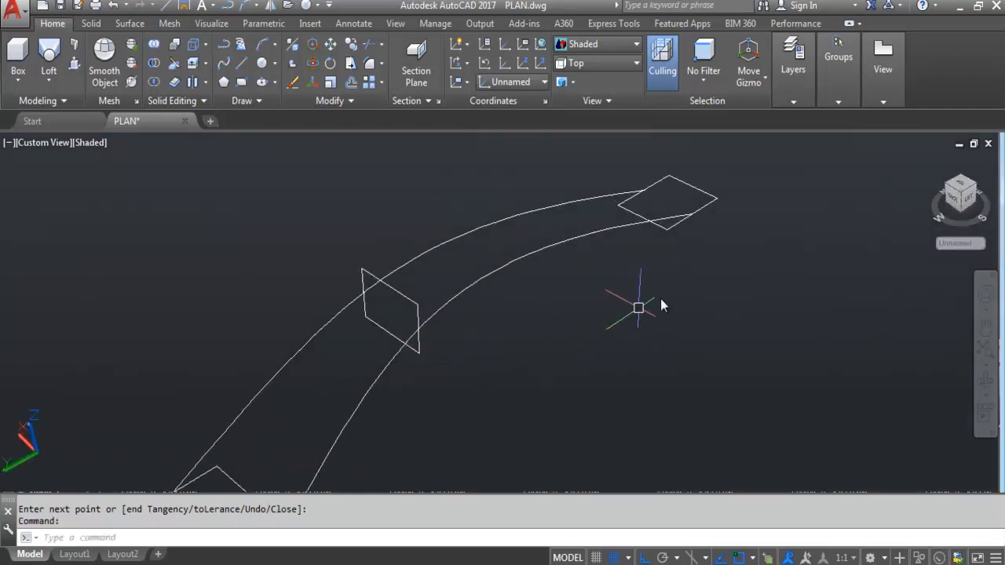
scroll(630, 313, down, 2)
scroll(612, 337, down, 2)
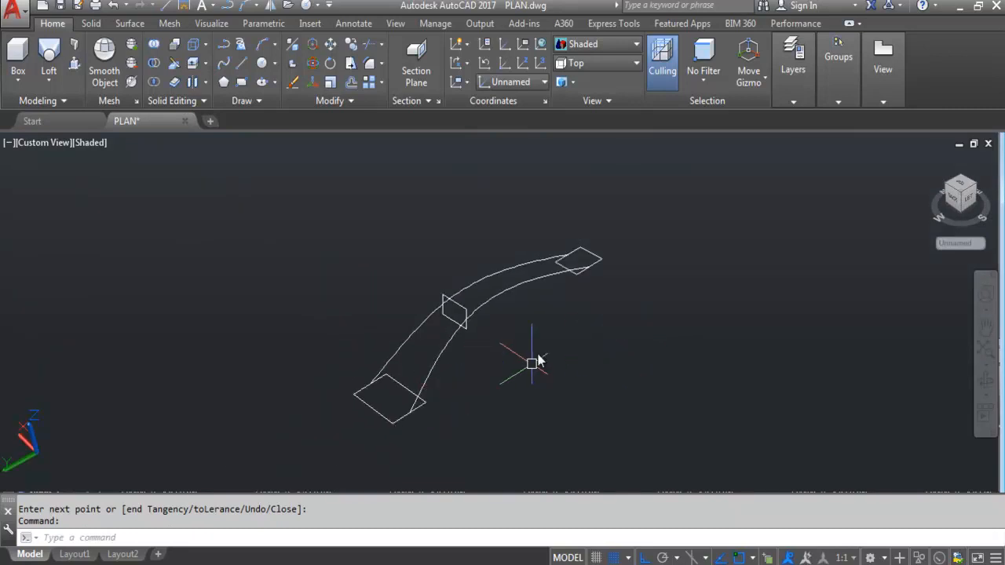
scroll(504, 335, down, 1)
scroll(504, 336, up, 1)
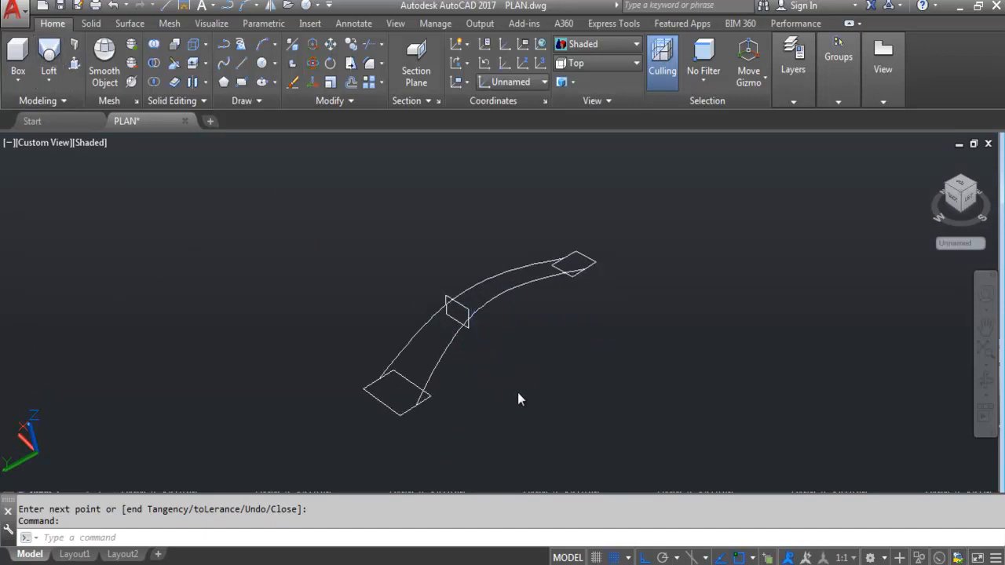
click(384, 403)
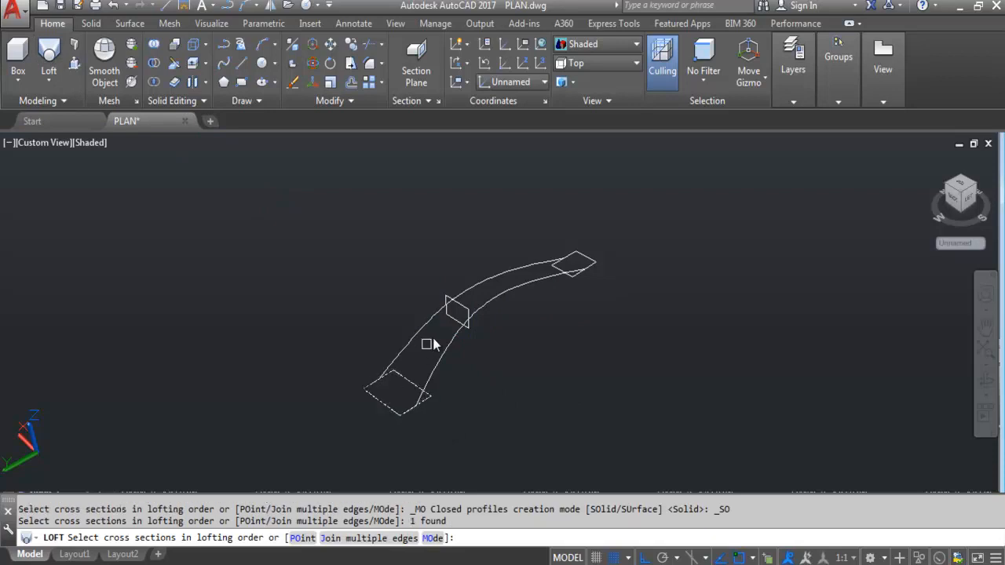
click(495, 281)
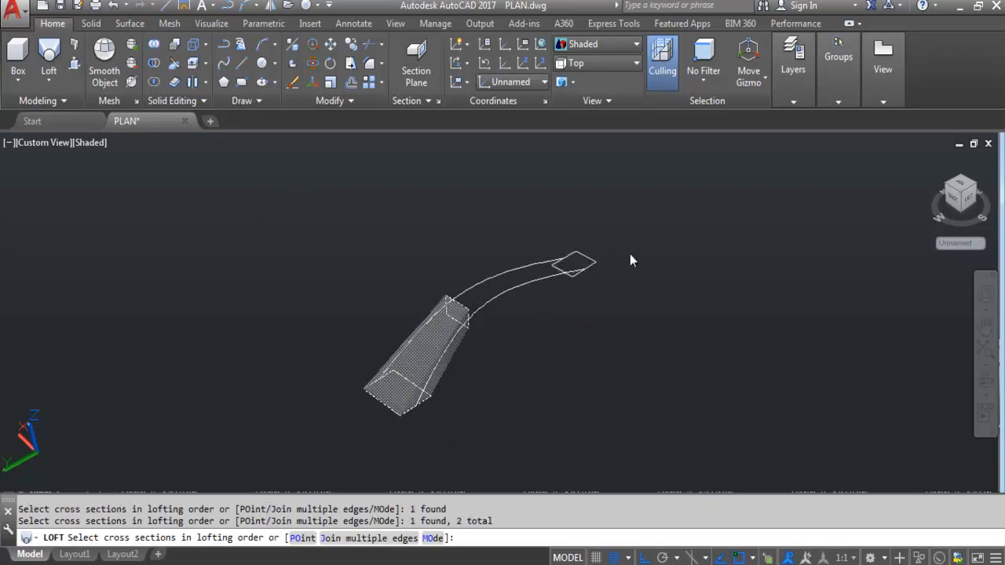
click(590, 262)
scroll(443, 355, up, 2)
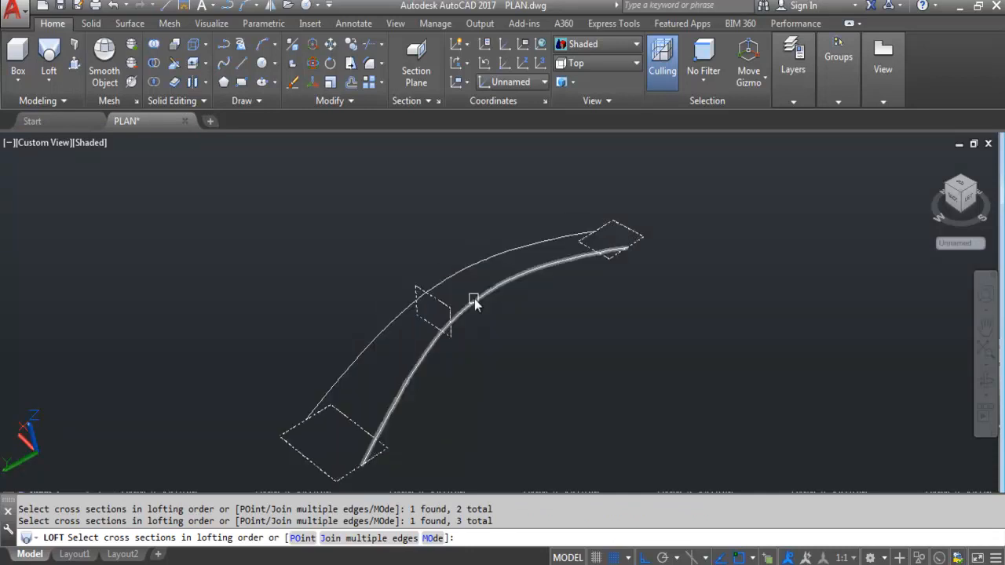
scroll(760, 268, down, 1)
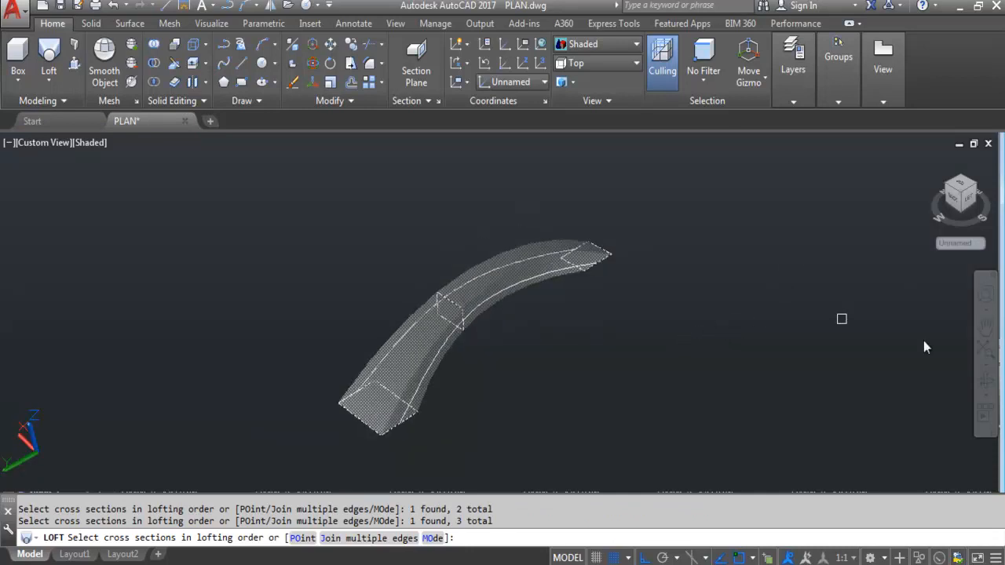
- Accept the three cross sections, choose the Guides option and select both splines as guide profiles
click(985, 380)
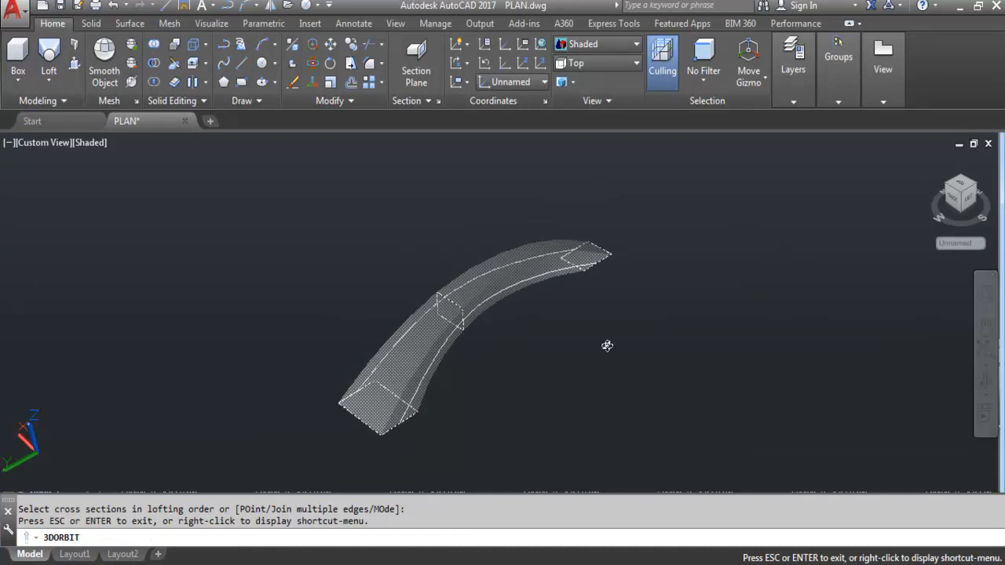
mouse_move(491, 338)
mouse_down()
mouse_move(471, 350)
mouse_move(478, 321)
mouse_move(446, 340)
mouse_move(432, 321)
mouse_move(444, 275)
mouse_move(466, 262)
mouse_move(415, 288)
mouse_move(379, 280)
mouse_move(438, 324)
mouse_move(404, 300)
mouse_move(405, 284)
mouse_move(403, 343)
mouse_move(376, 362)
mouse_up()
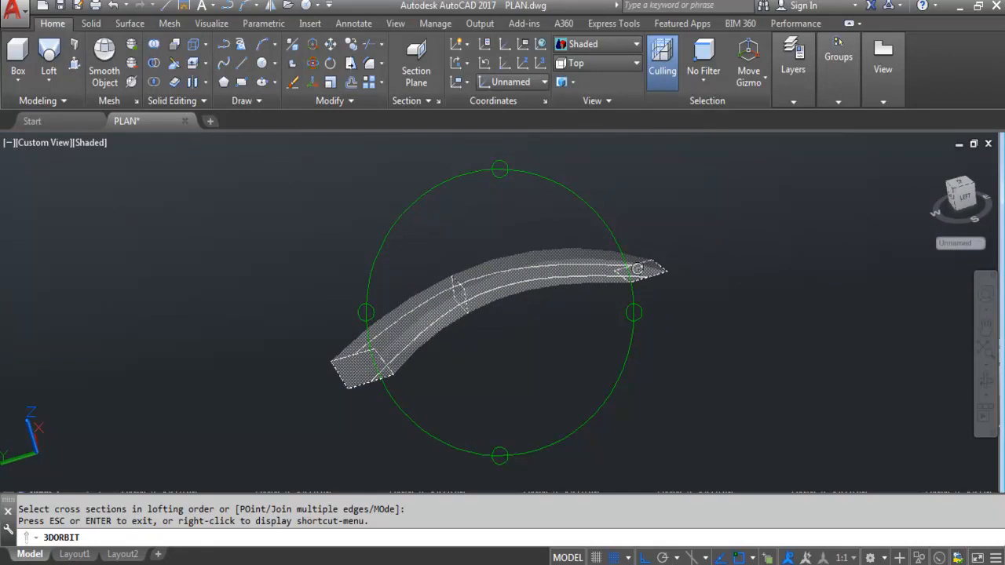
drag(490, 326, 480, 377)
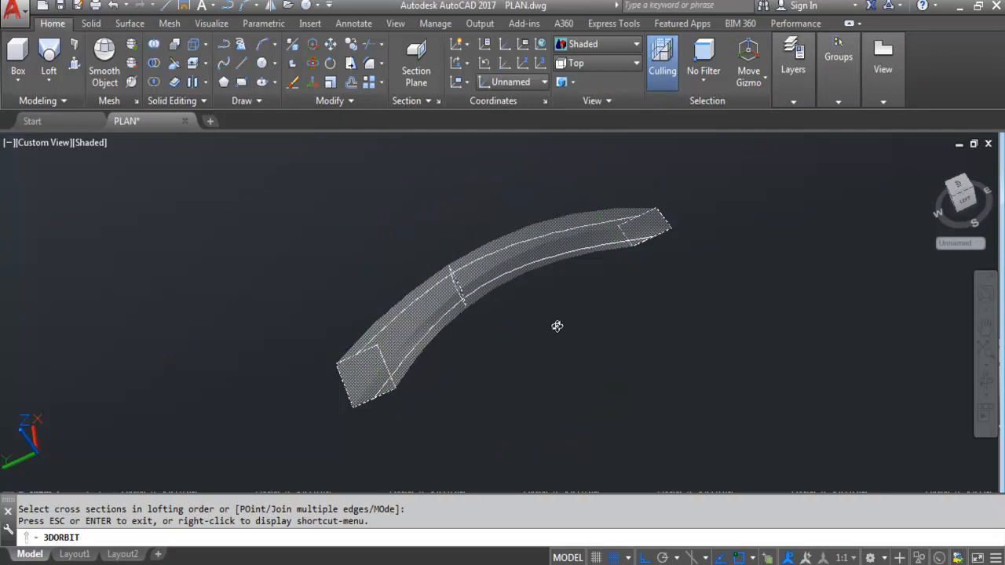
key(Escape)
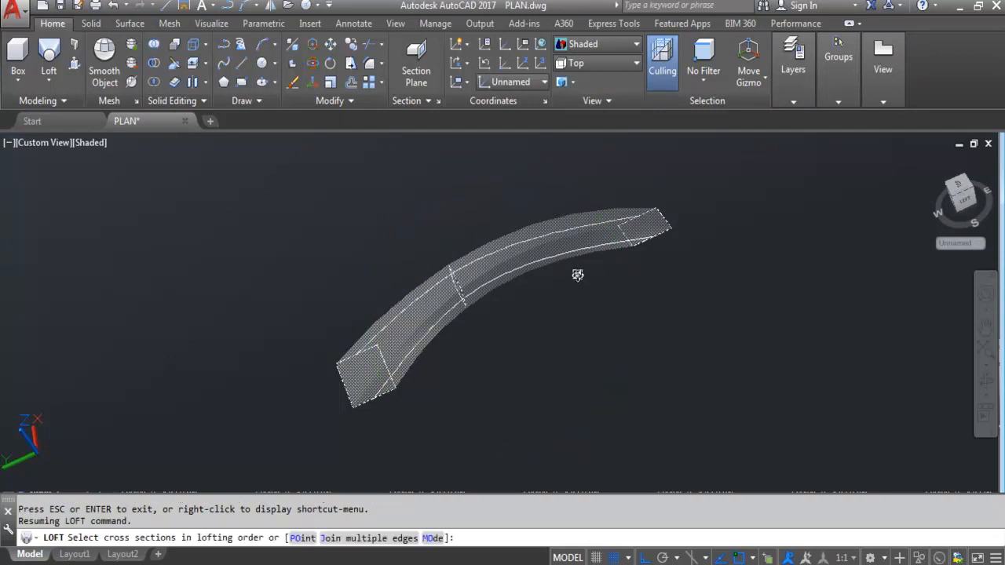
key(Return)
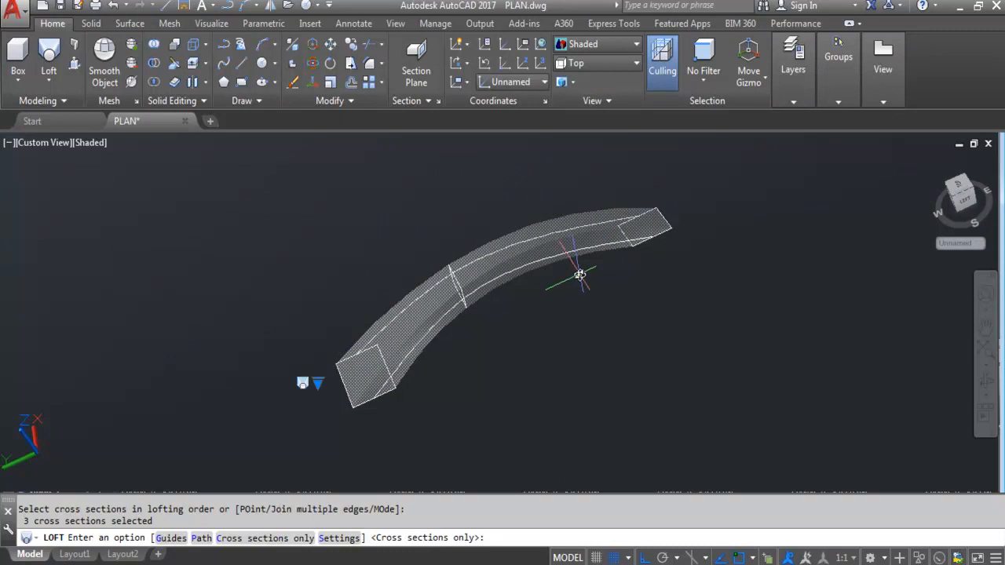
click(168, 539)
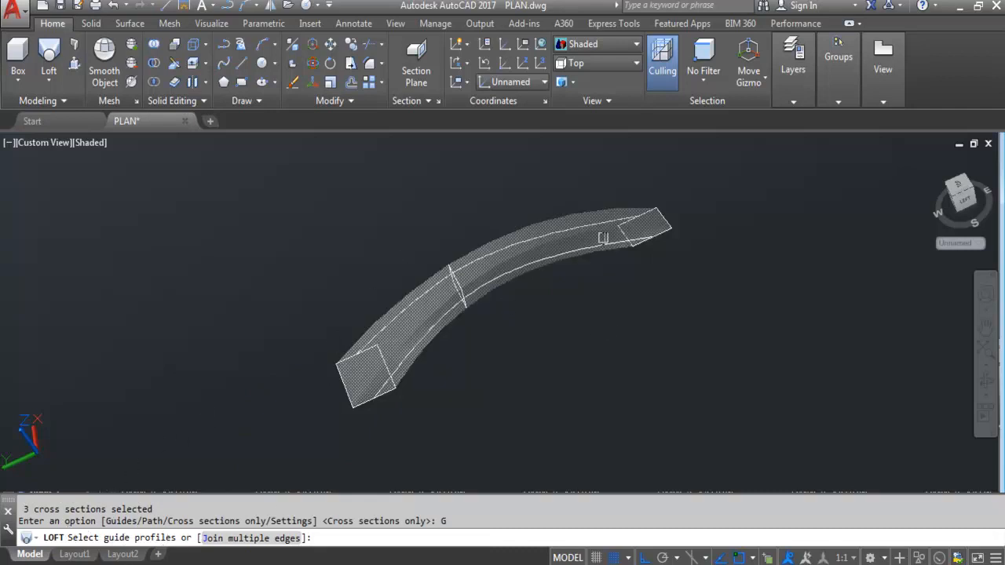
scroll(523, 238, up, 3)
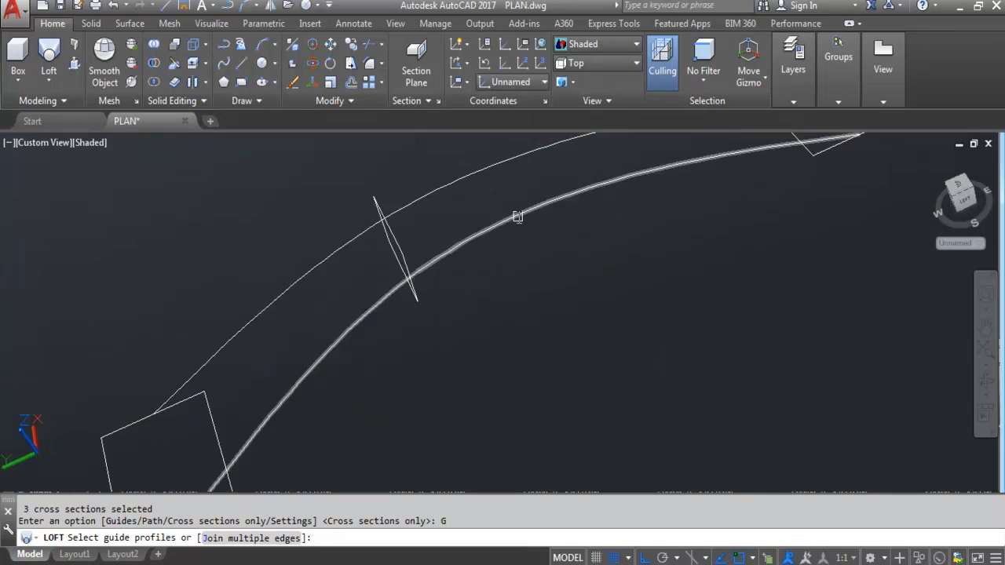
scroll(517, 216, down, 2)
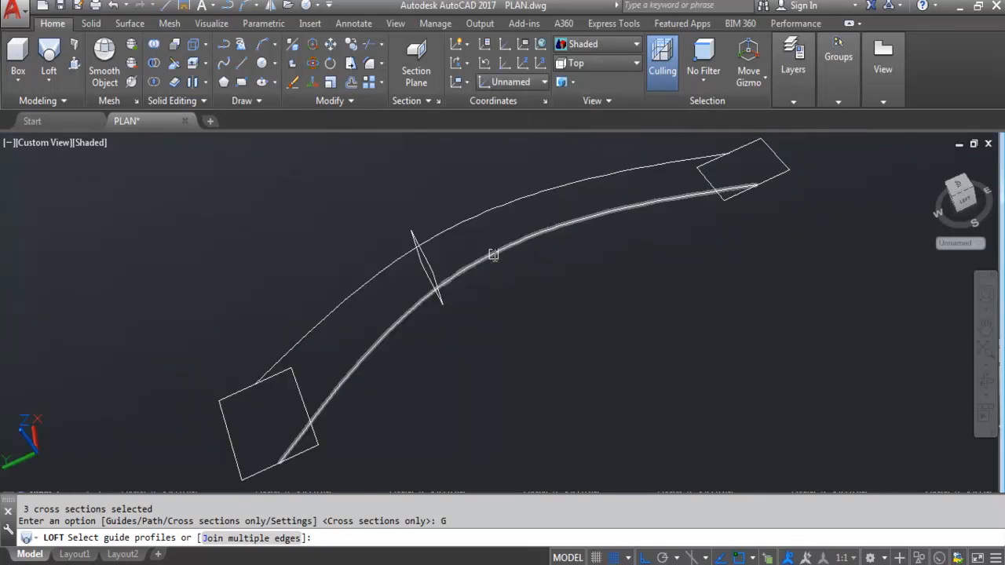
click(486, 236)
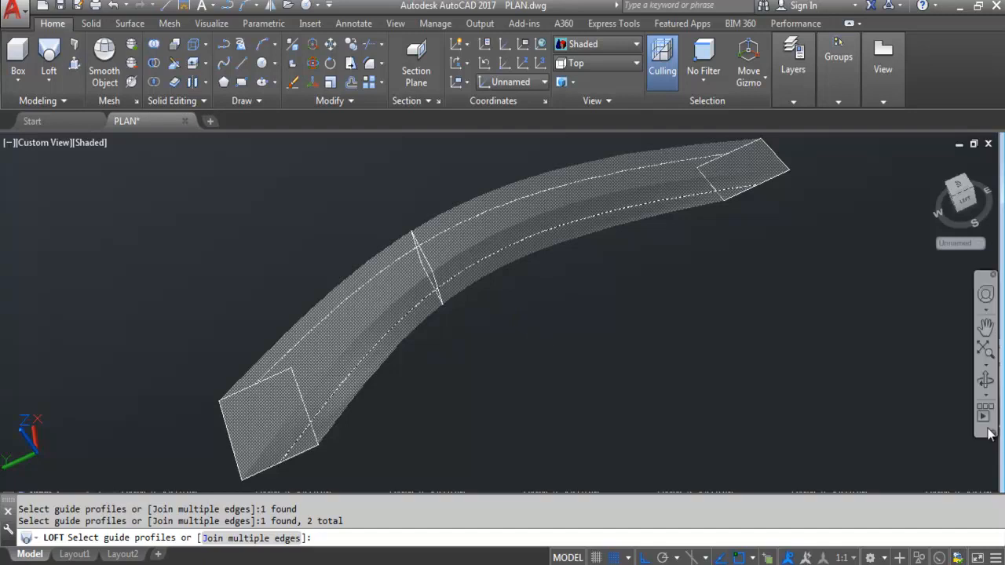
- Complete the guided loft and examine the curved solid's shape from several sides
click(983, 382)
key(shift)
shift+drag(493, 311, 507, 284)
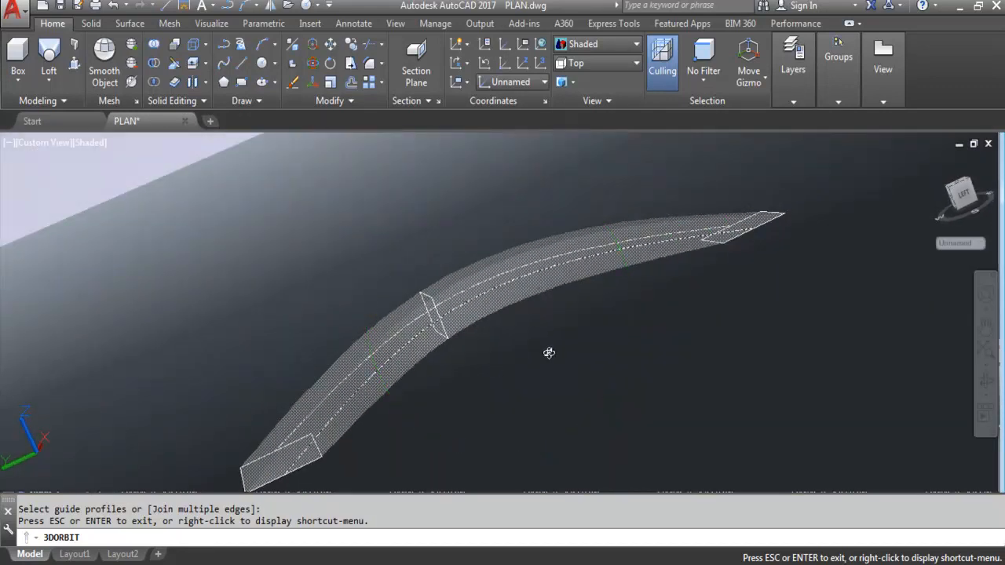
key(Escape)
key(Return)
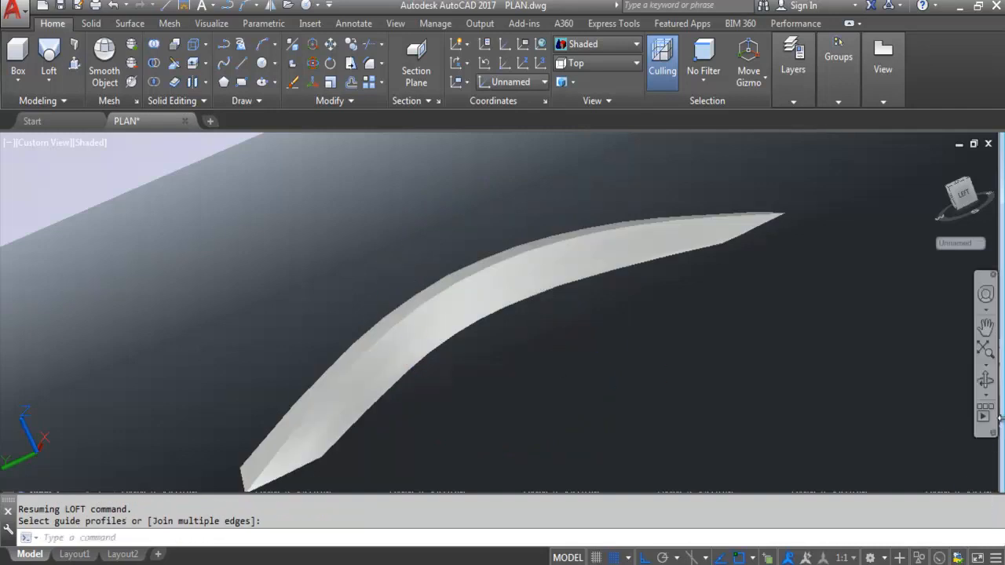
click(986, 380)
key(shift)
drag(527, 336, 552, 394)
drag(507, 375, 635, 352)
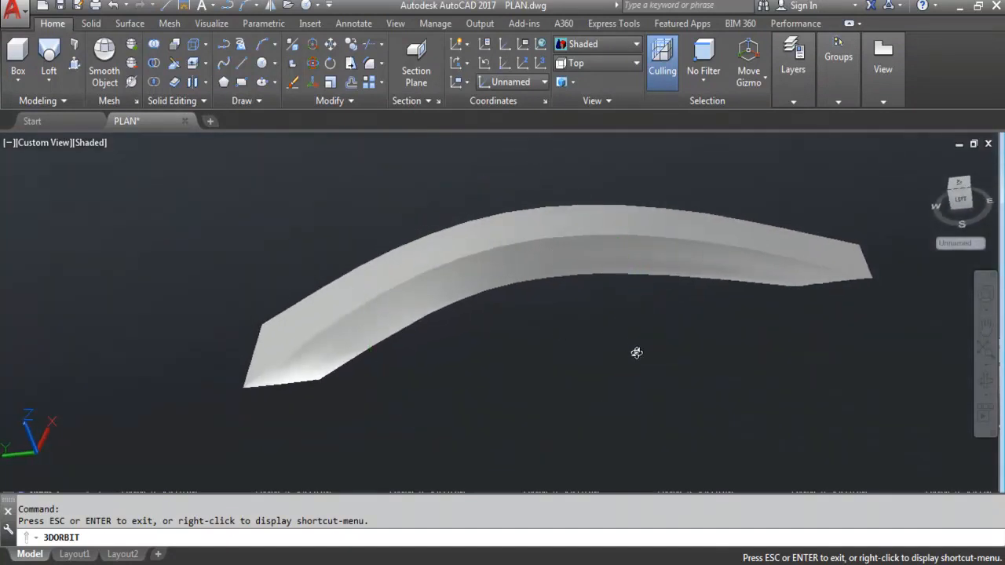
key(Escape)
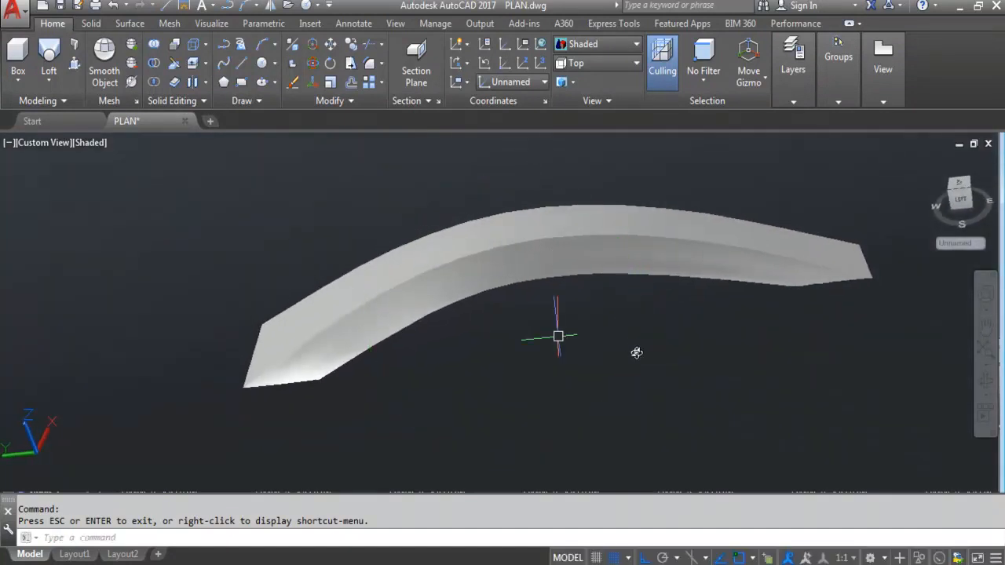
- Undo the guided loft so that only the three rectangles and both guide splines remain
key(ctrl+z)
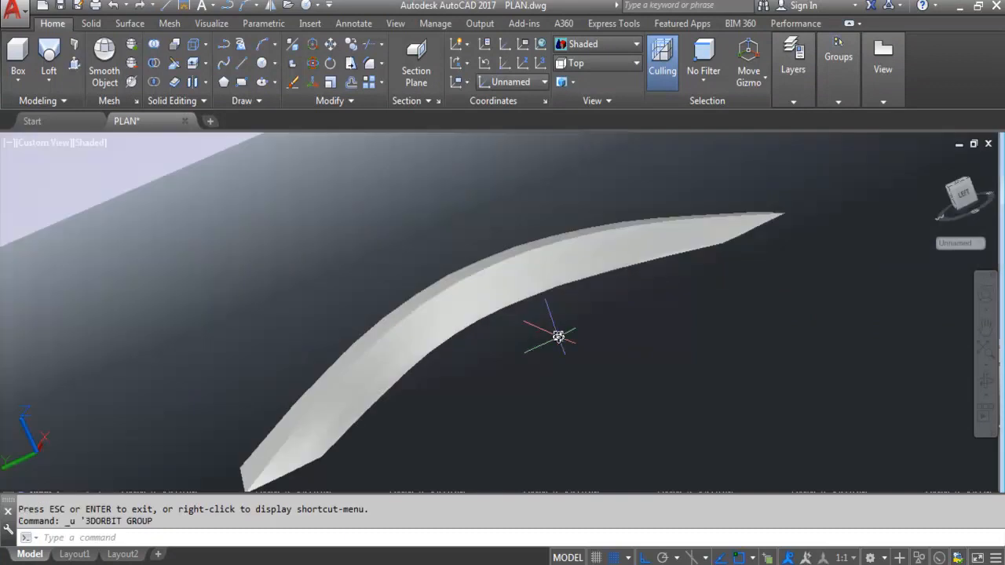
key(ctrl+z)
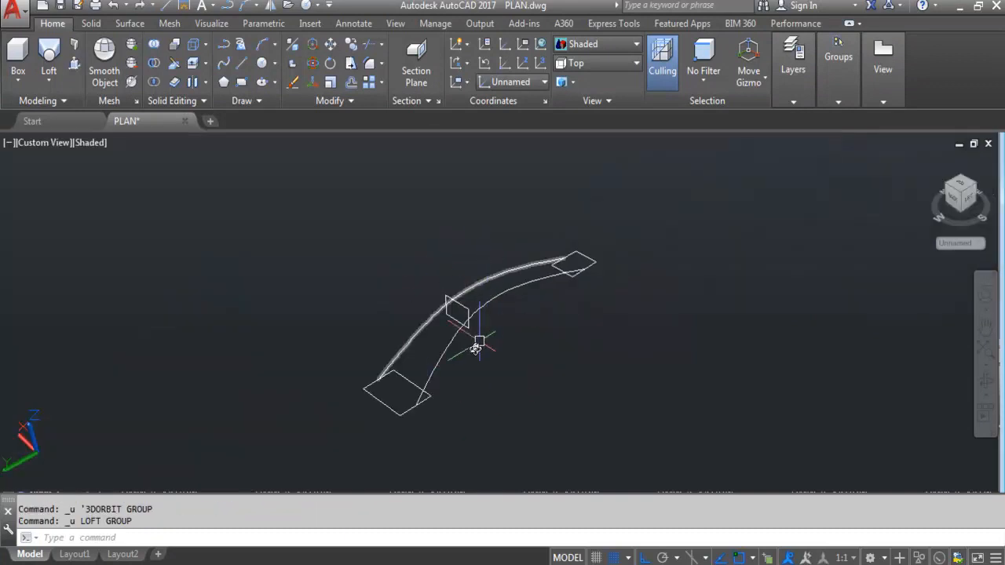
scroll(375, 390, up, 2)
scroll(726, 267, down, 1)
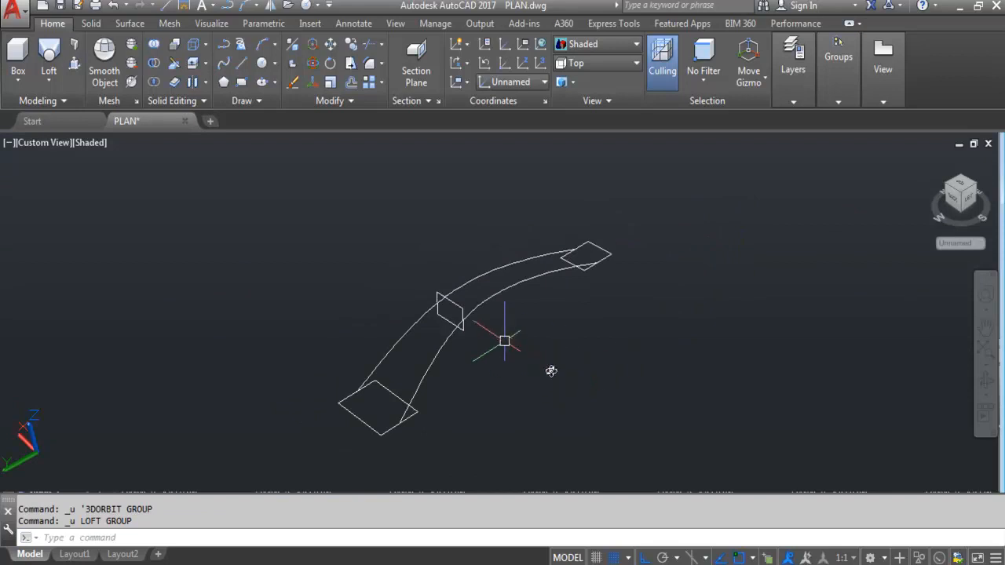
key(Escape)
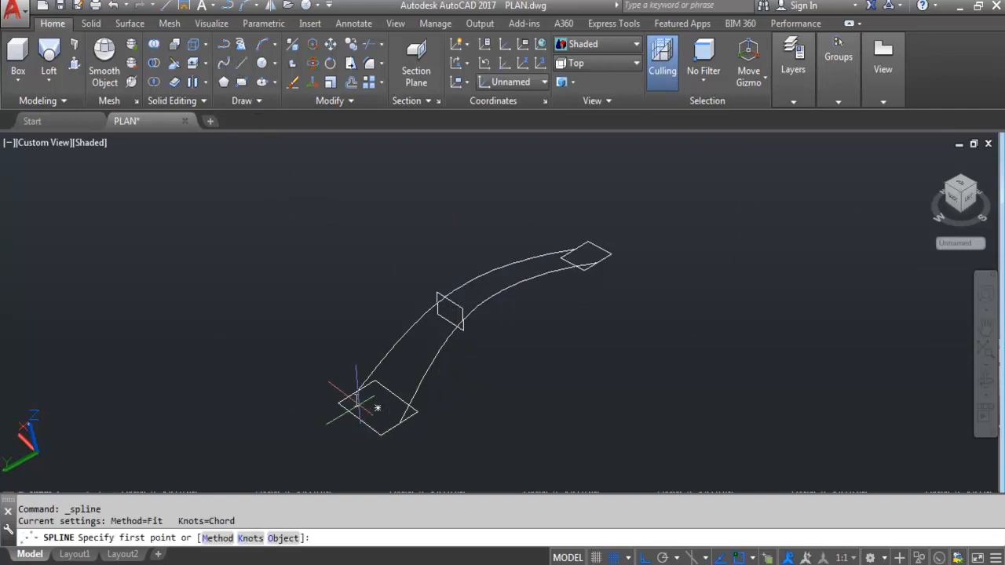
- Draw a third spline from the largest rectangle's upper-edge midpoint through the middle rectangle's top corner to the far rectangle's top corner
click(357, 390)
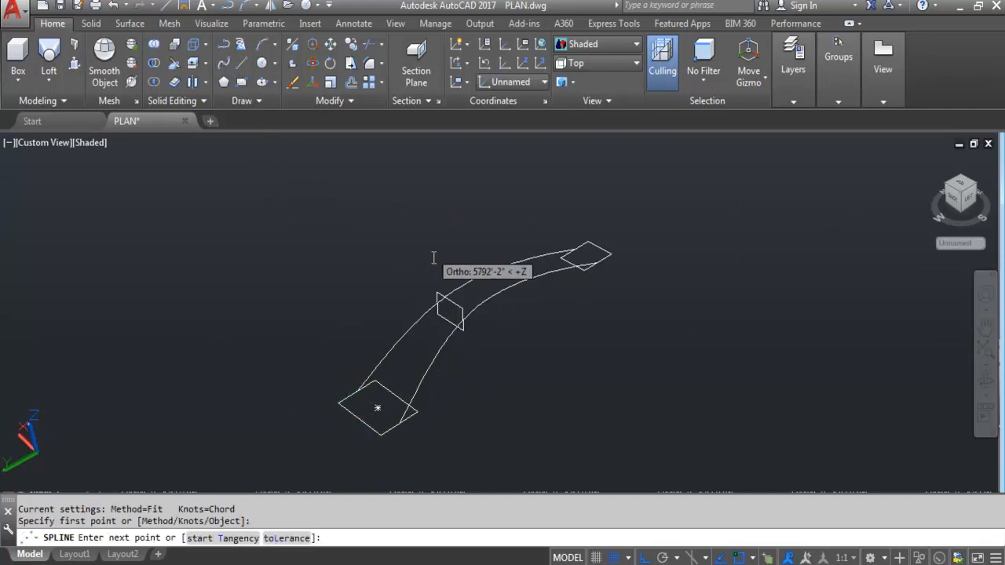
scroll(426, 281, up, 2)
click(401, 281)
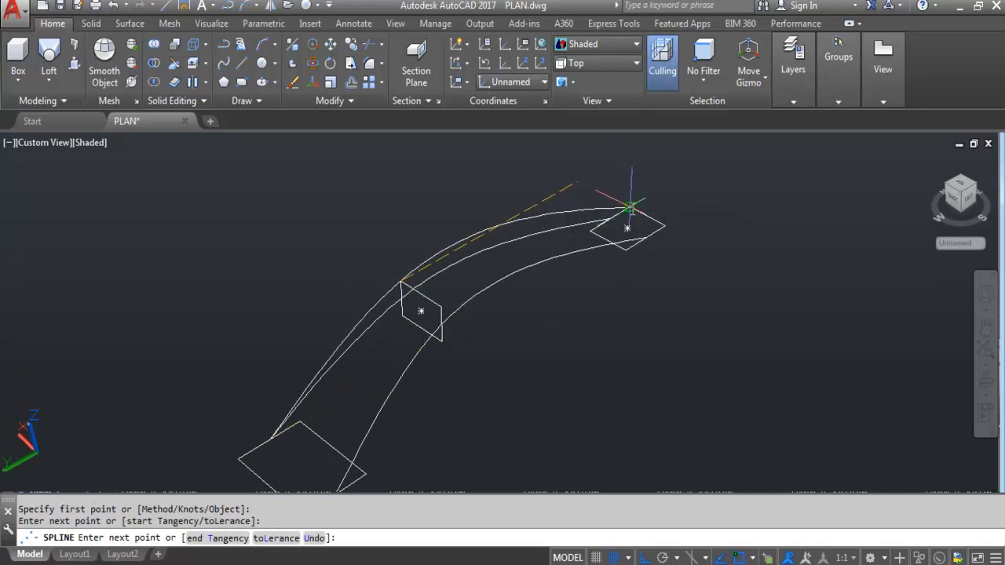
click(630, 208)
key(Return)
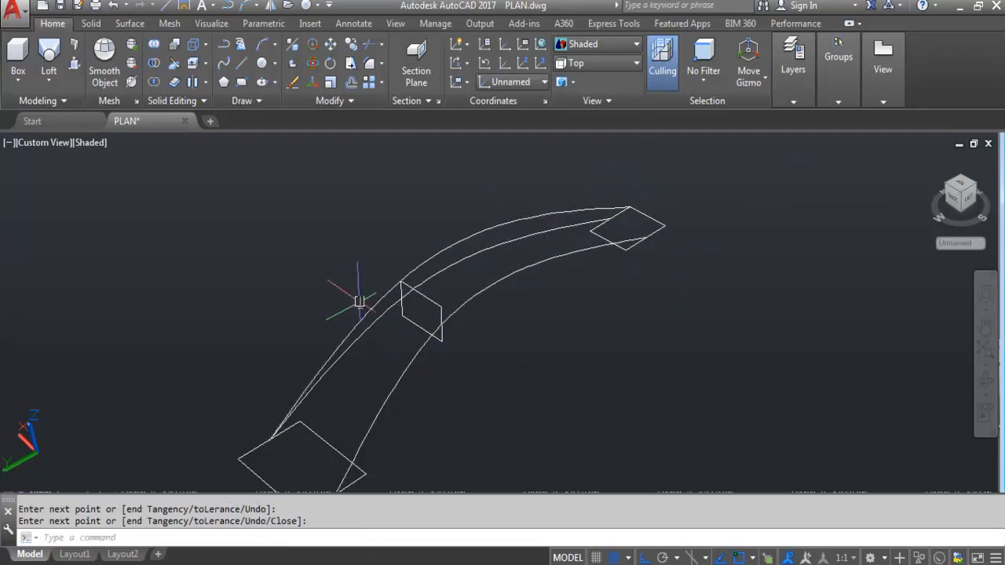
scroll(519, 289, down, 2)
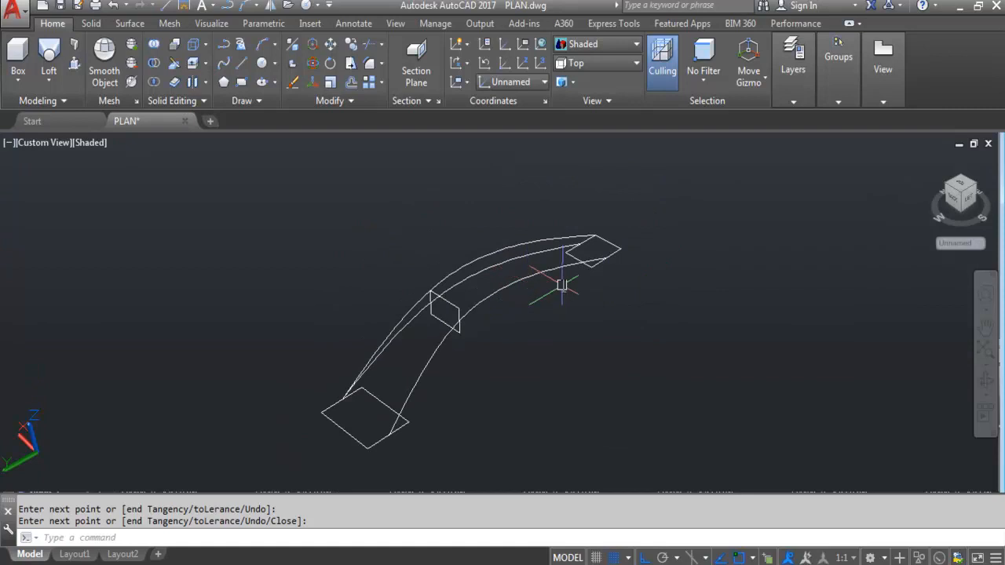
- Start a solid Loft, select the largest, middle and far rectangles in order as cross sections, and inspect the preview from the side
click(49, 59)
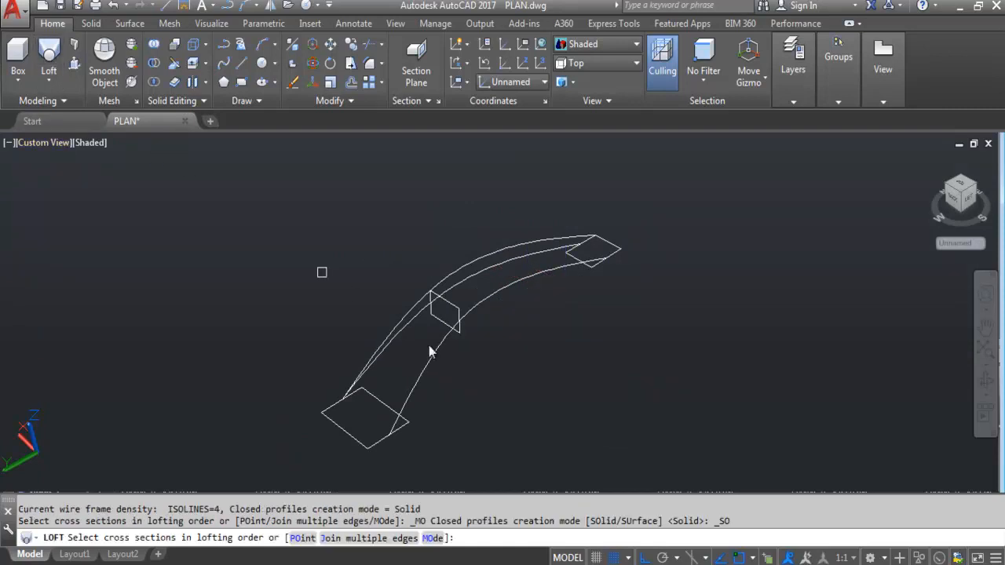
click(353, 436)
click(449, 310)
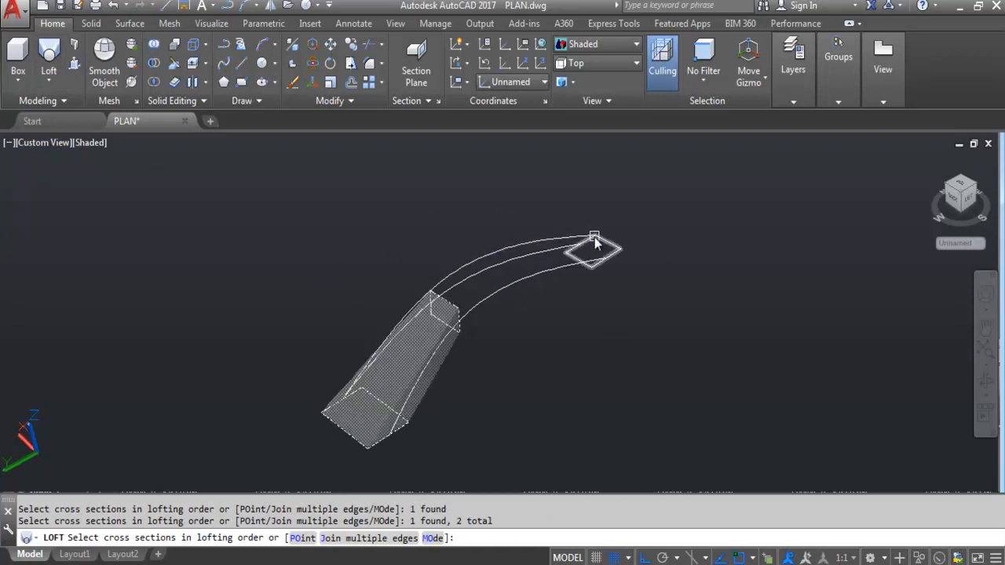
click(612, 247)
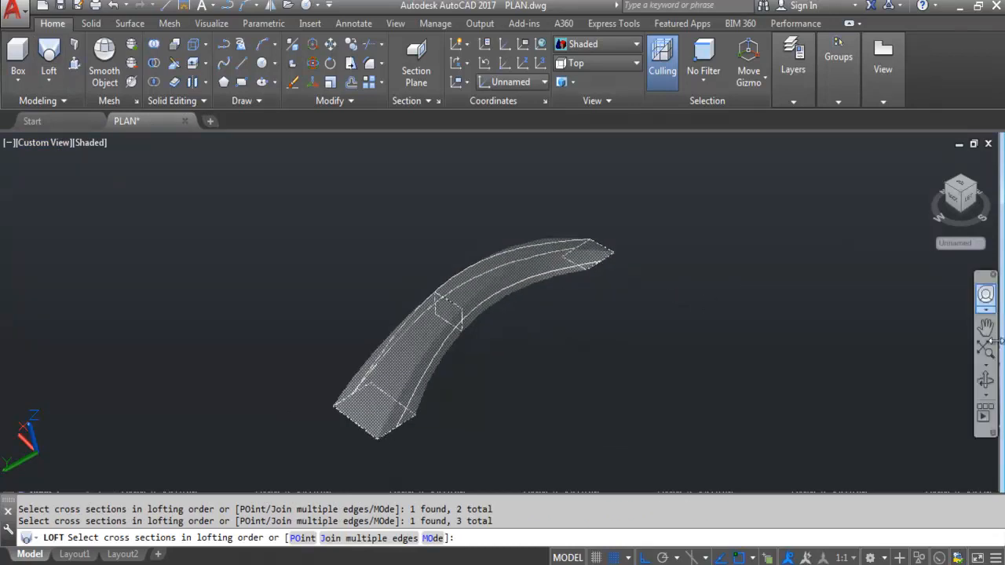
click(984, 380)
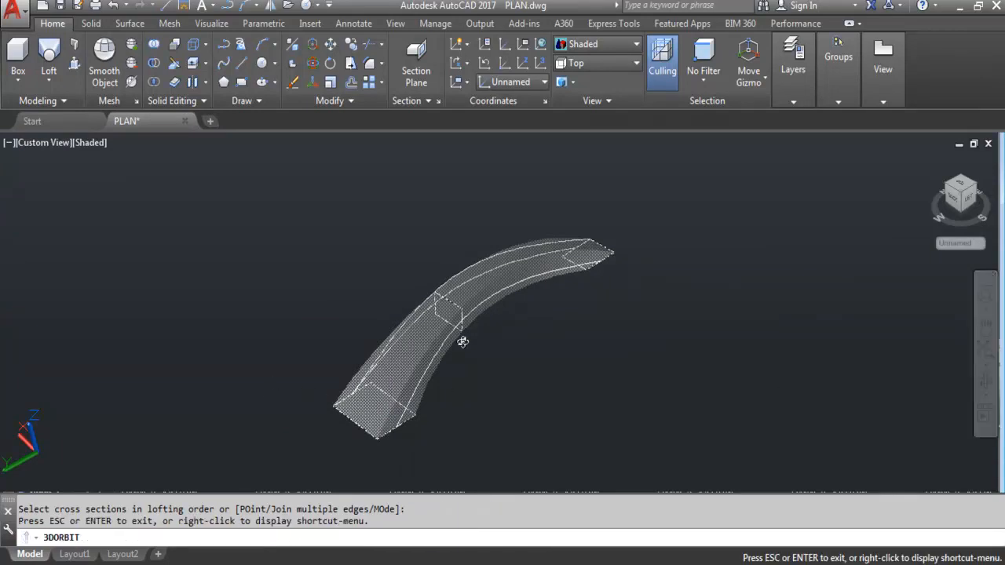
mouse_move(471, 340)
mouse_down()
mouse_move(439, 358)
mouse_move(406, 294)
mouse_move(383, 314)
mouse_move(358, 302)
mouse_move(419, 287)
mouse_move(402, 311)
mouse_move(397, 300)
mouse_up()
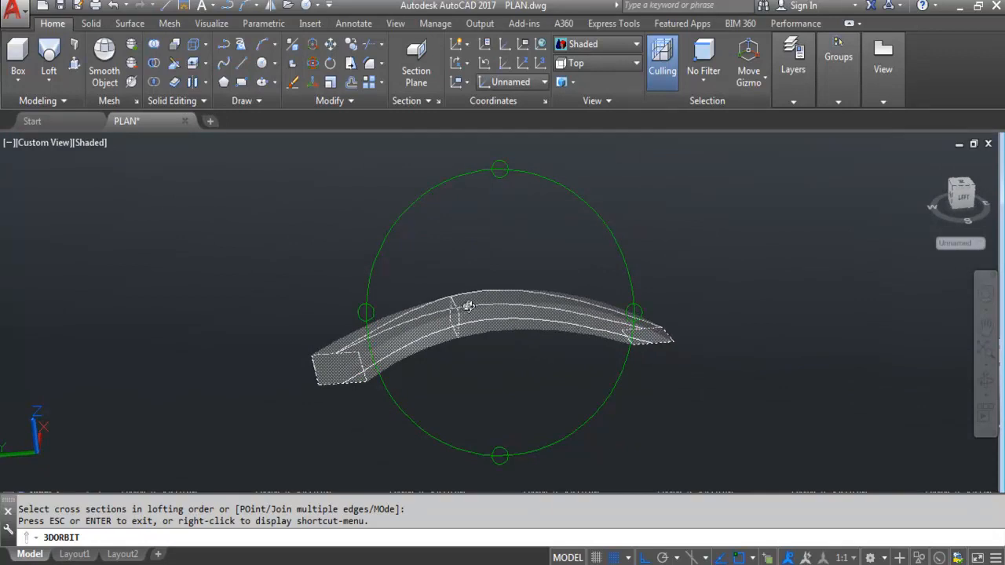
scroll(488, 314, up, 4)
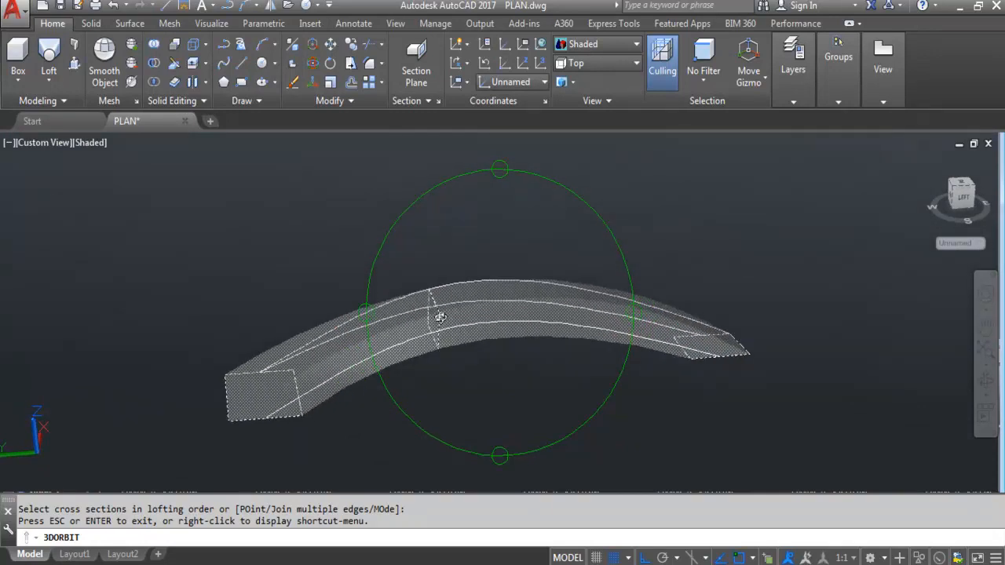
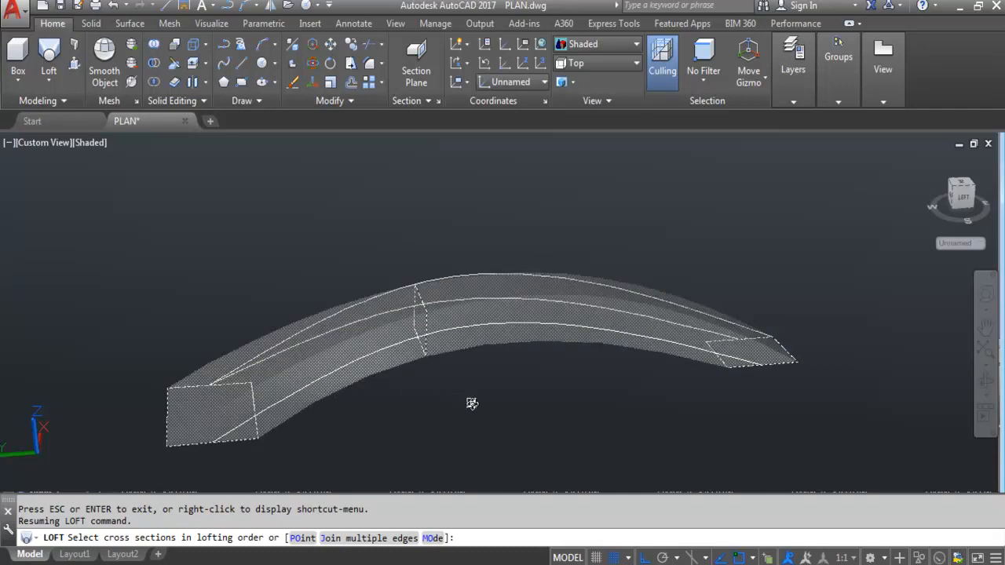
- Complete the loft with the Path option along the uppermost spline and examine the curved solid from the side
key(Return)
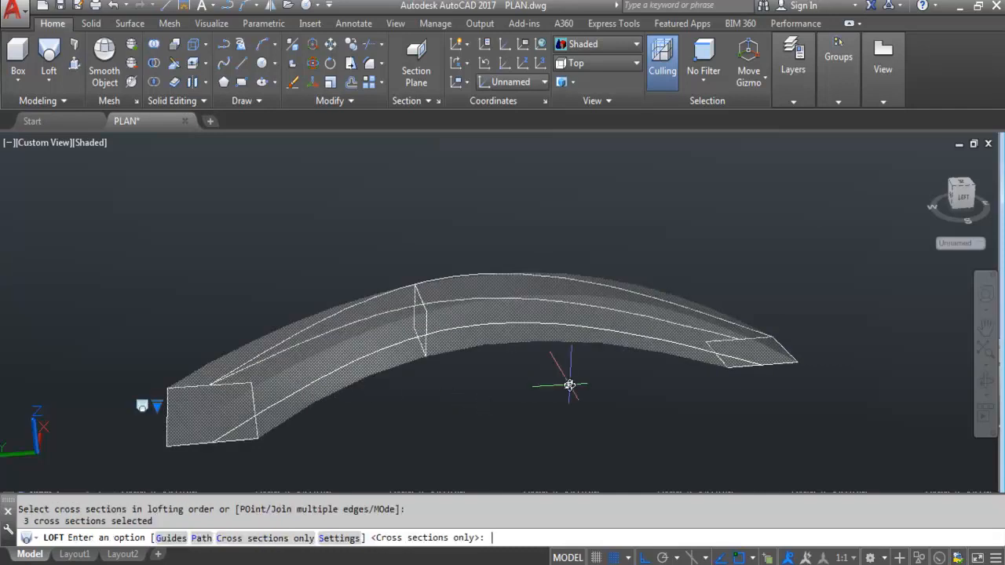
click(201, 539)
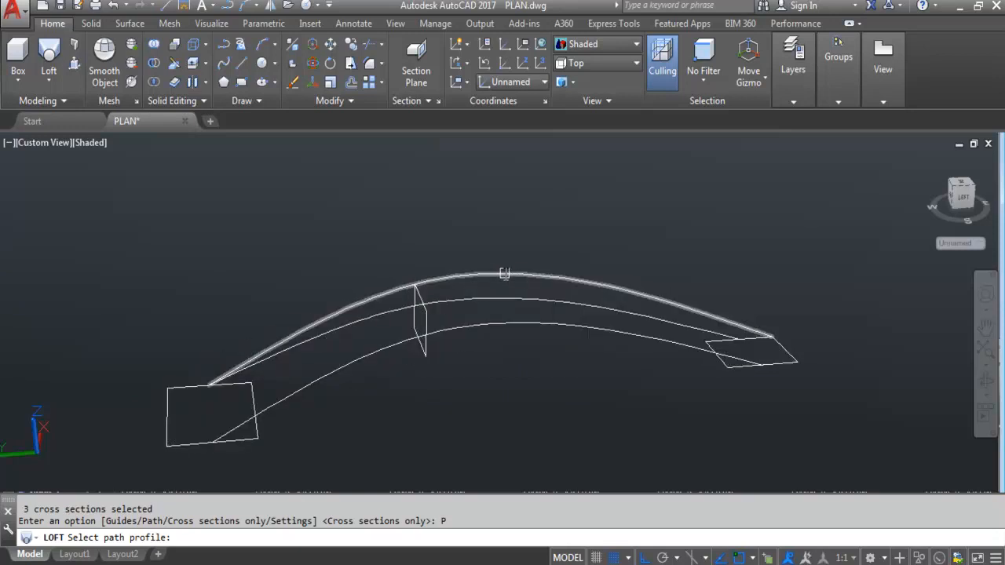
click(503, 273)
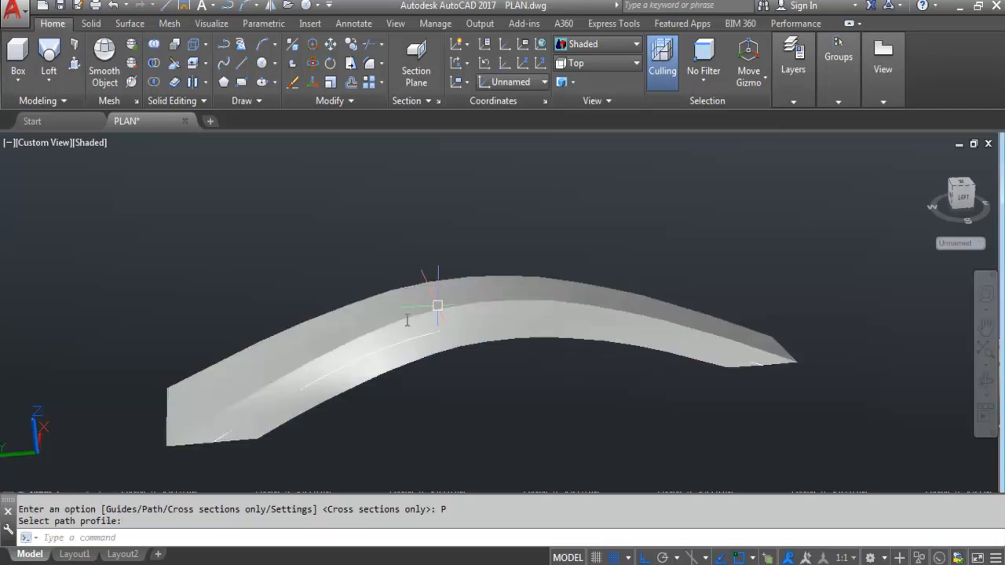
scroll(381, 392, up, 2)
scroll(868, 332, down, 3)
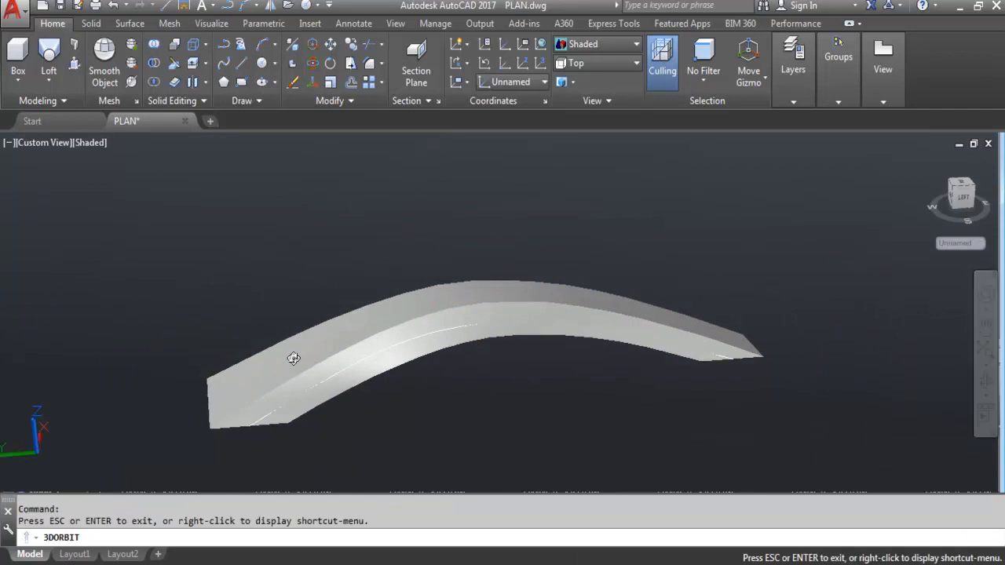
key(shift)
mouse_move(481, 359)
mouse_down()
mouse_move(458, 314)
mouse_move(473, 274)
mouse_move(462, 327)
mouse_move(492, 353)
mouse_move(513, 337)
mouse_move(462, 295)
mouse_move(448, 404)
mouse_move(479, 303)
mouse_move(390, 321)
mouse_move(450, 347)
mouse_move(513, 337)
mouse_move(494, 293)
mouse_move(491, 377)
mouse_move(442, 359)
mouse_move(466, 316)
mouse_move(485, 366)
mouse_move(456, 369)
mouse_move(492, 342)
mouse_up()
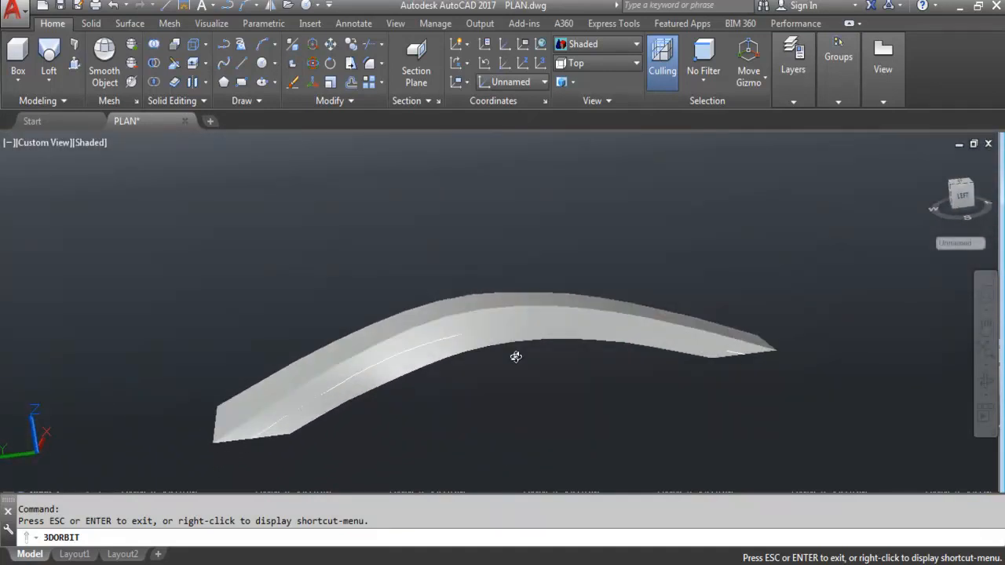
key(Escape)
scroll(543, 294, down, 2)
scroll(441, 362, up, 1)
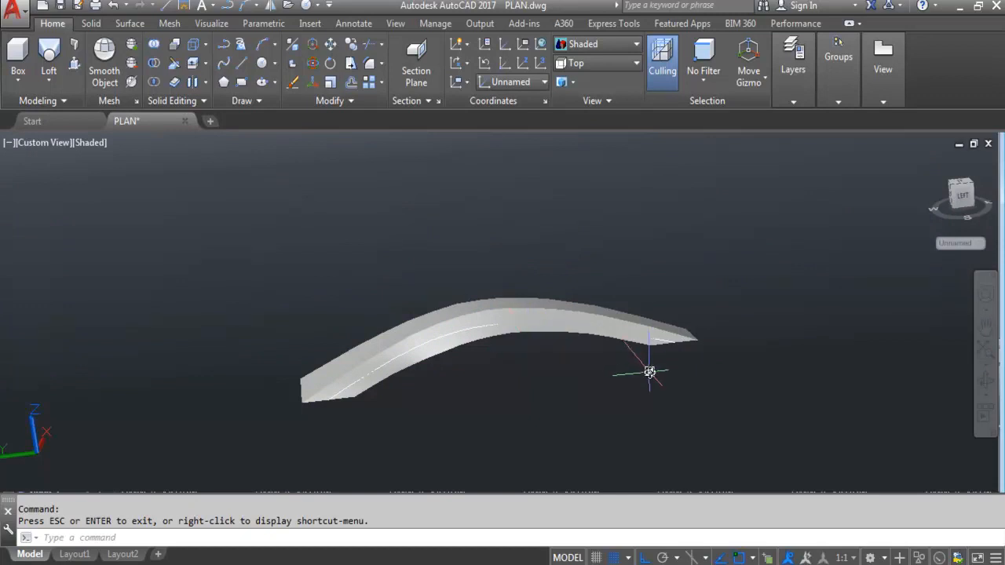
- Undo the path loft and the third spline drawn through the rectangles' corners
key(ctrl+z)
key(ctrl+z)
key(ctrl+z)
key(ctrl+z)
key(ctrl+z)
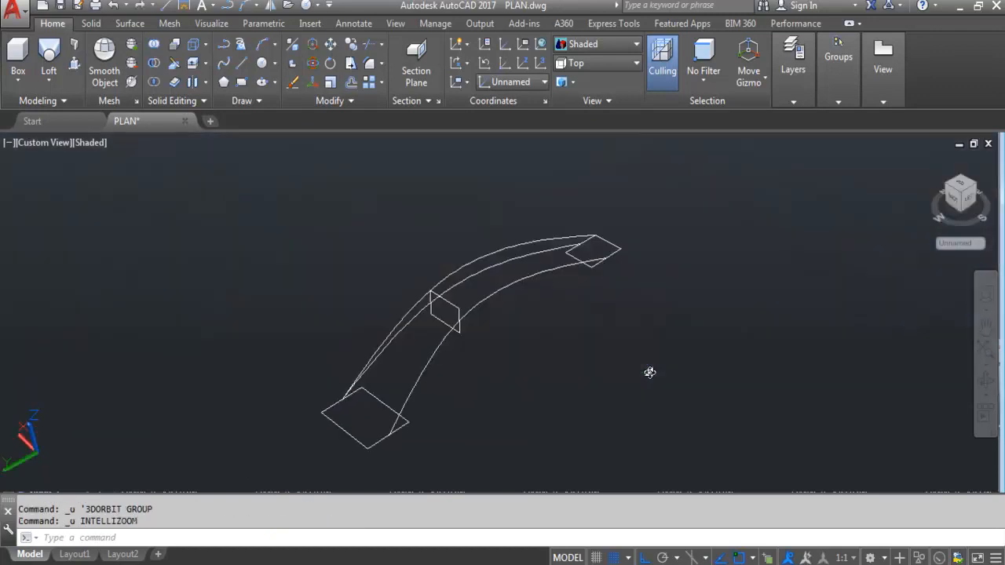
key(ctrl+z)
scroll(609, 344, down, 1)
scroll(467, 332, up, 1)
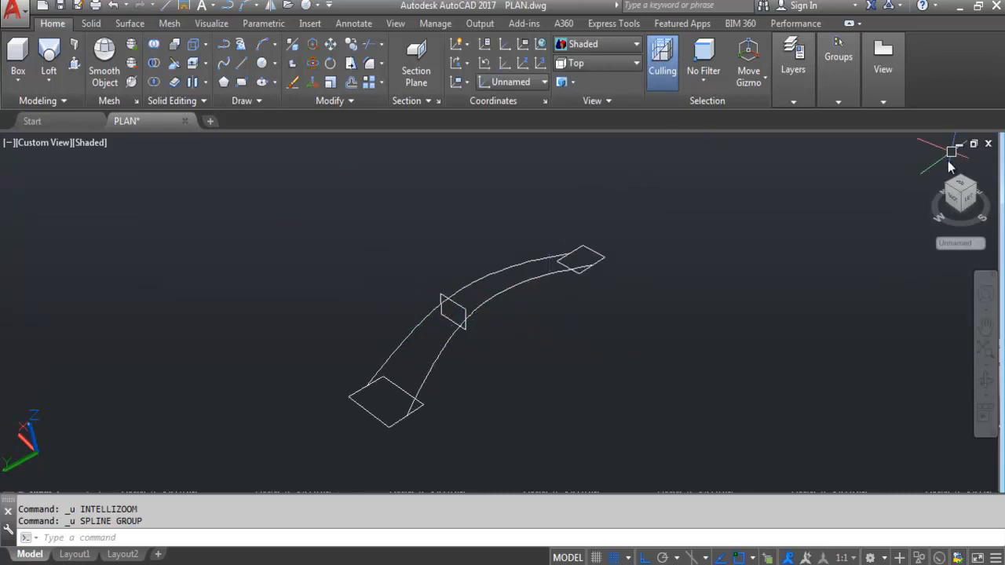
scroll(514, 291, down, 1)
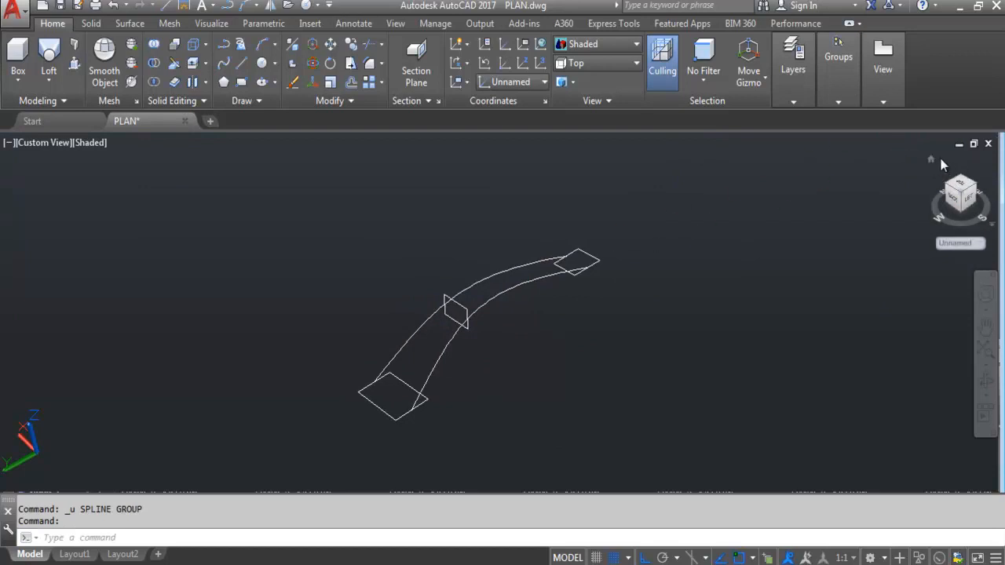
- Delete the two remaining guide splines between the rectangles
click(503, 298)
click(501, 302)
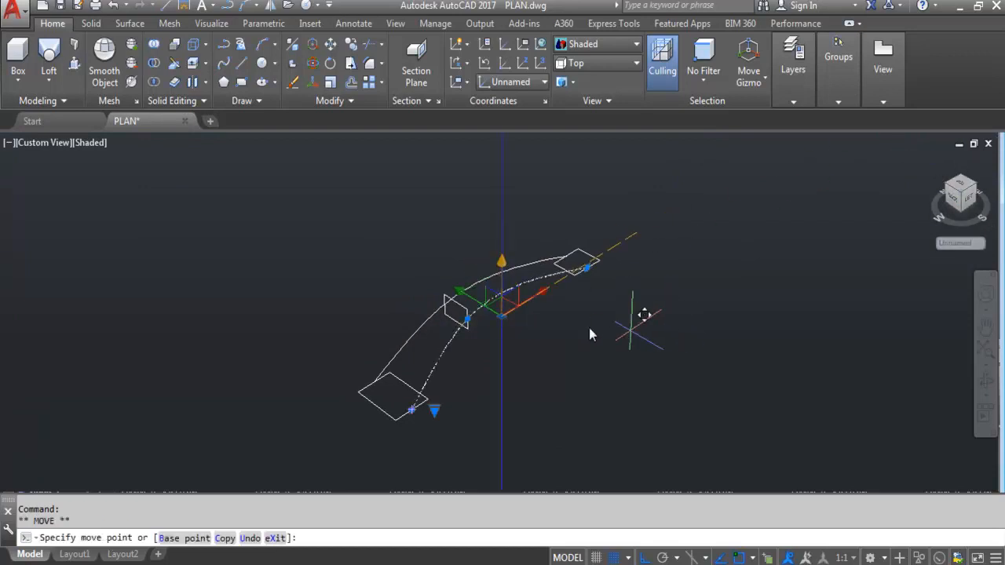
key(Escape)
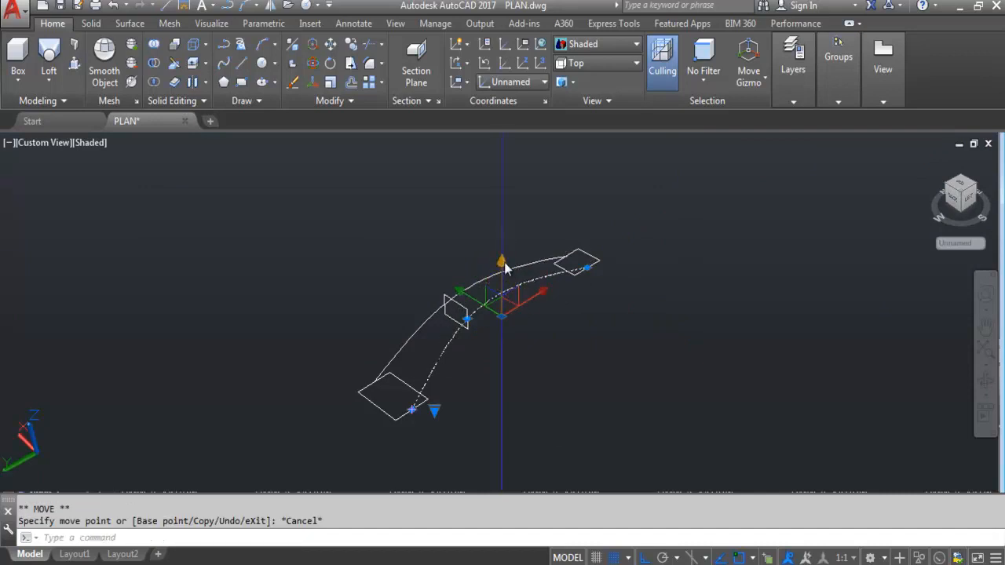
key(Delete)
click(503, 267)
key(Delete)
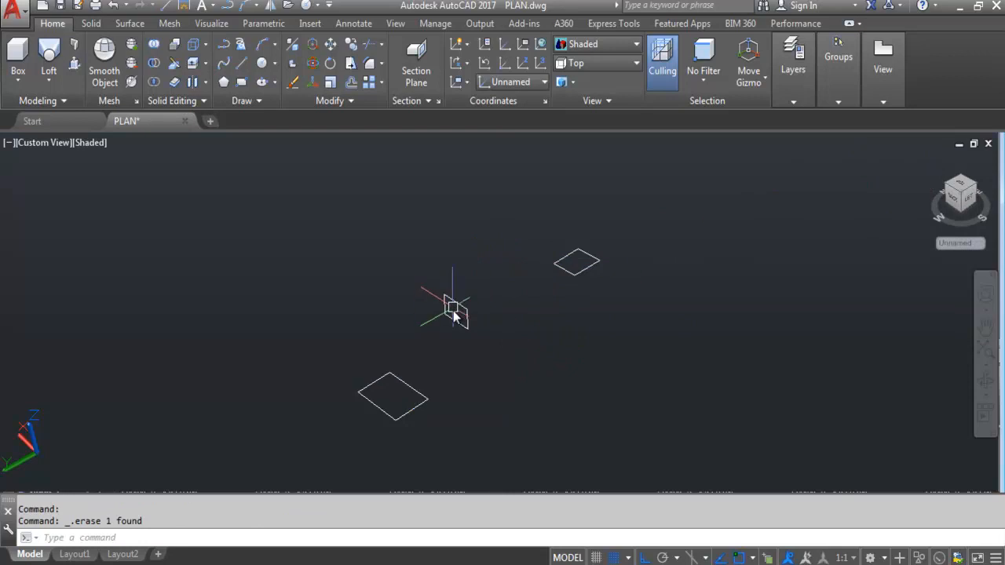
- Move the far rectangle straight down along the Z axis, below the middle rectangle's level
click(596, 263)
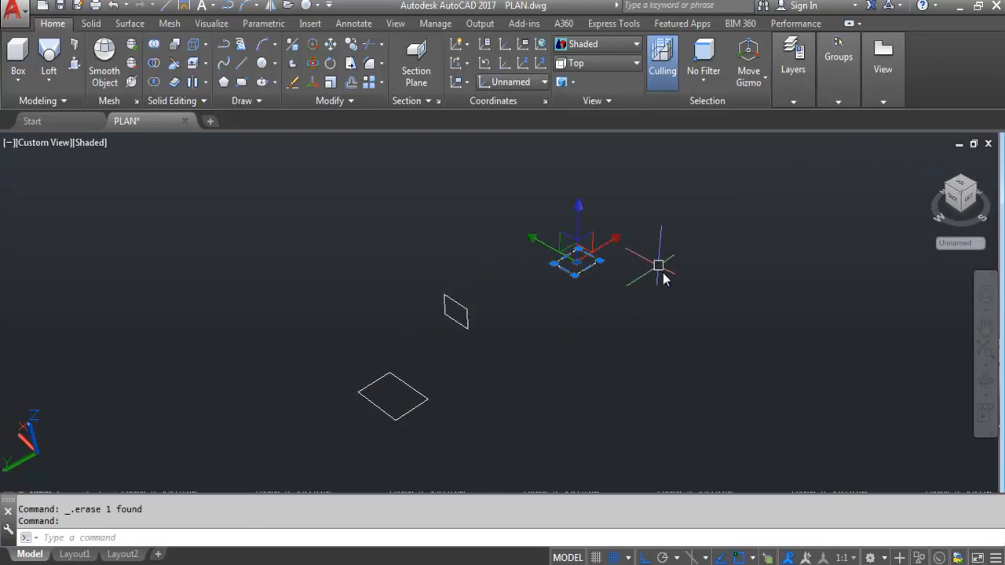
text(M)
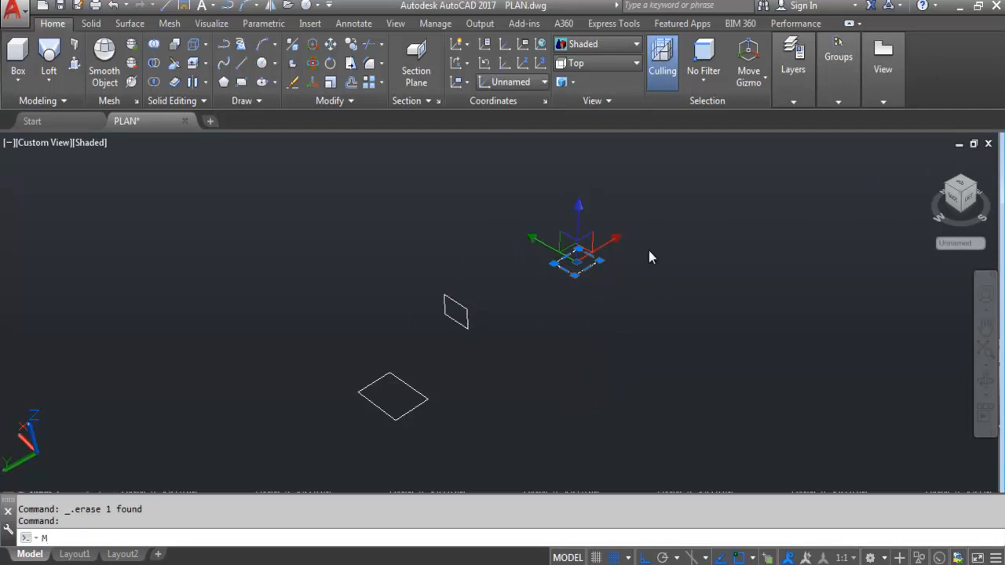
key(Return)
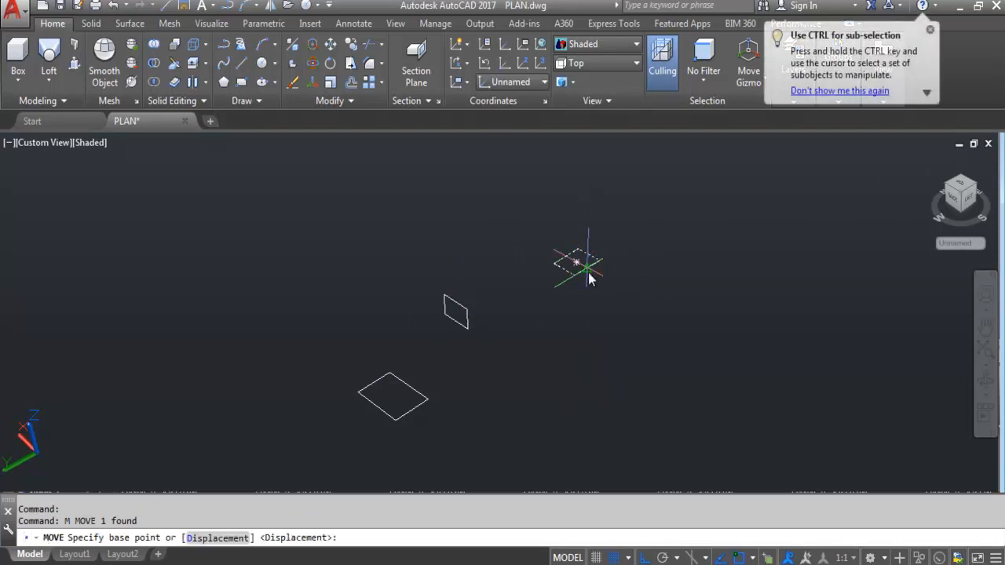
click(585, 274)
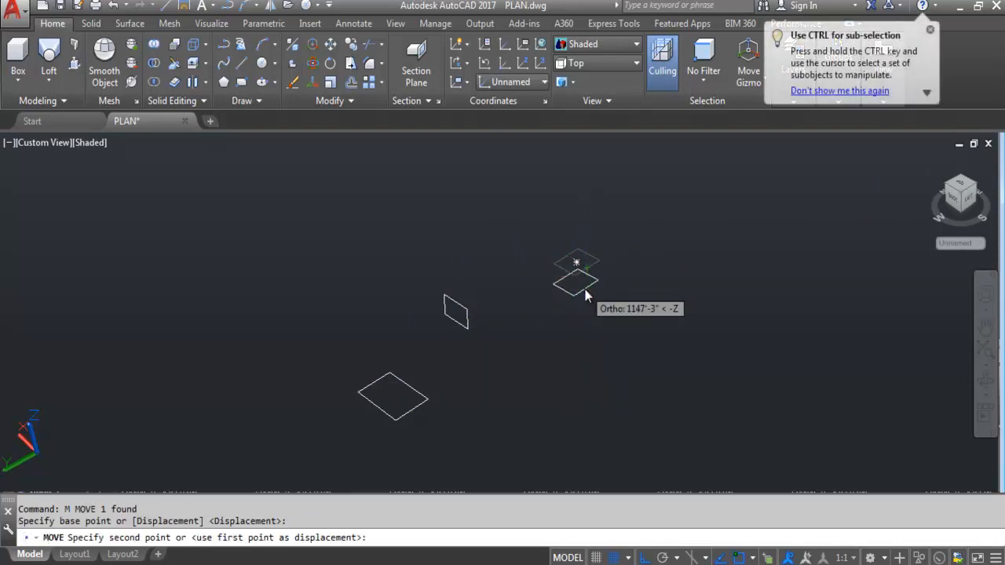
click(601, 343)
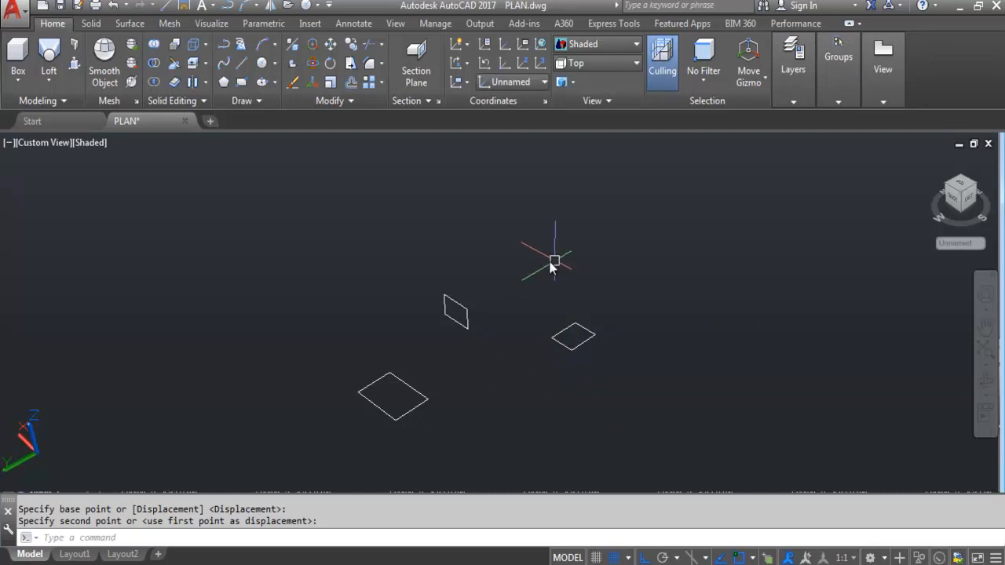
click(49, 53)
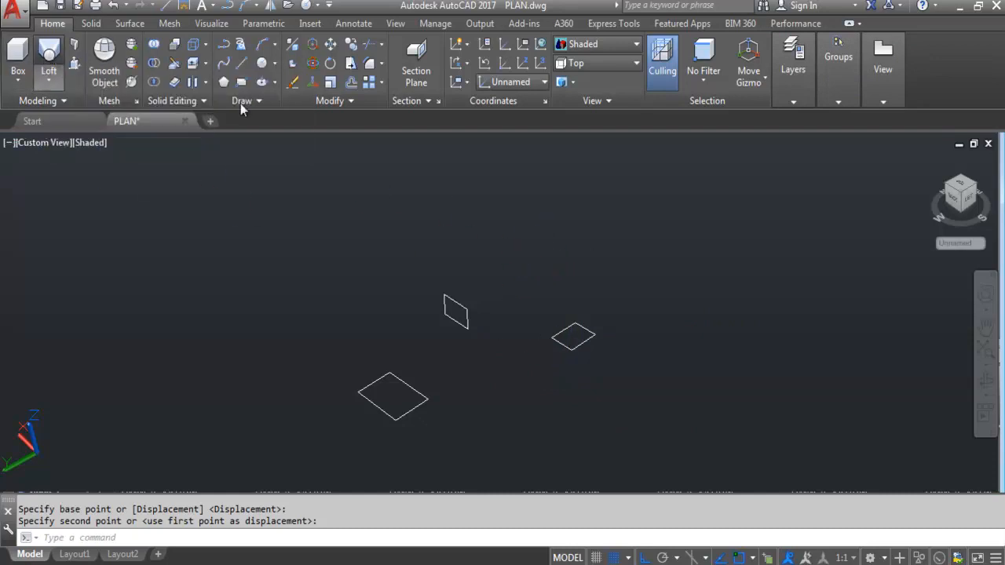
click(407, 383)
click(456, 306)
click(584, 330)
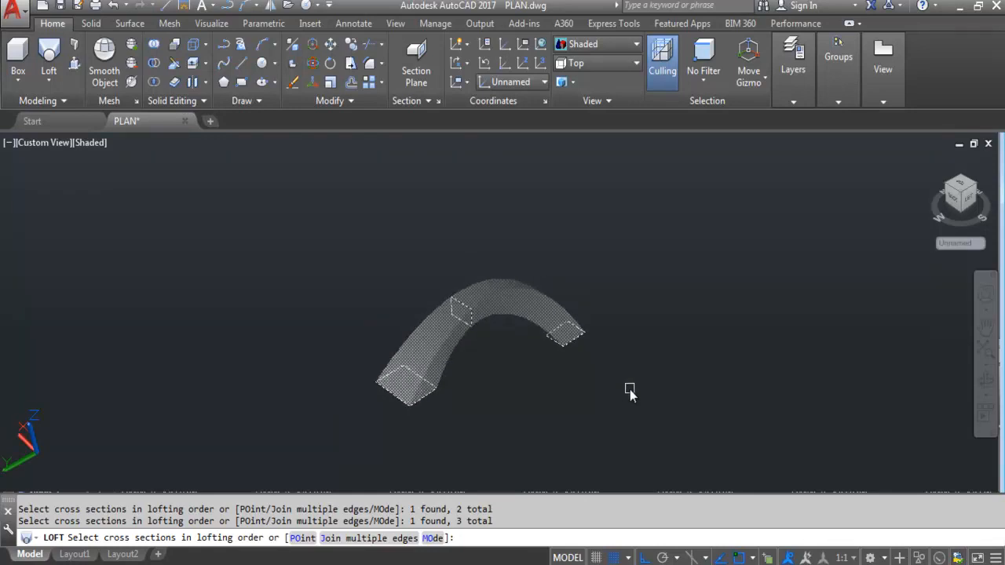
key(Return)
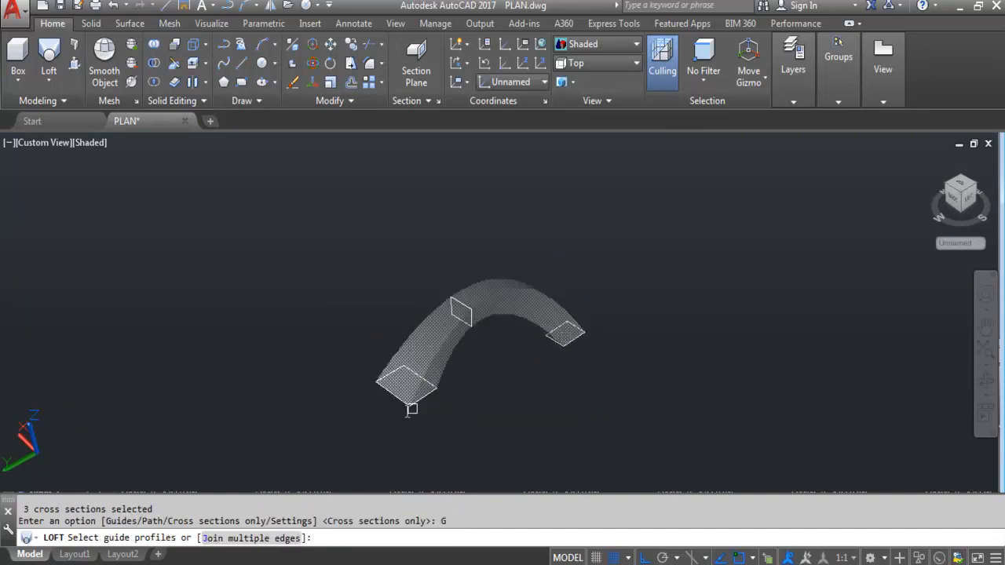
scroll(400, 396, up, 2)
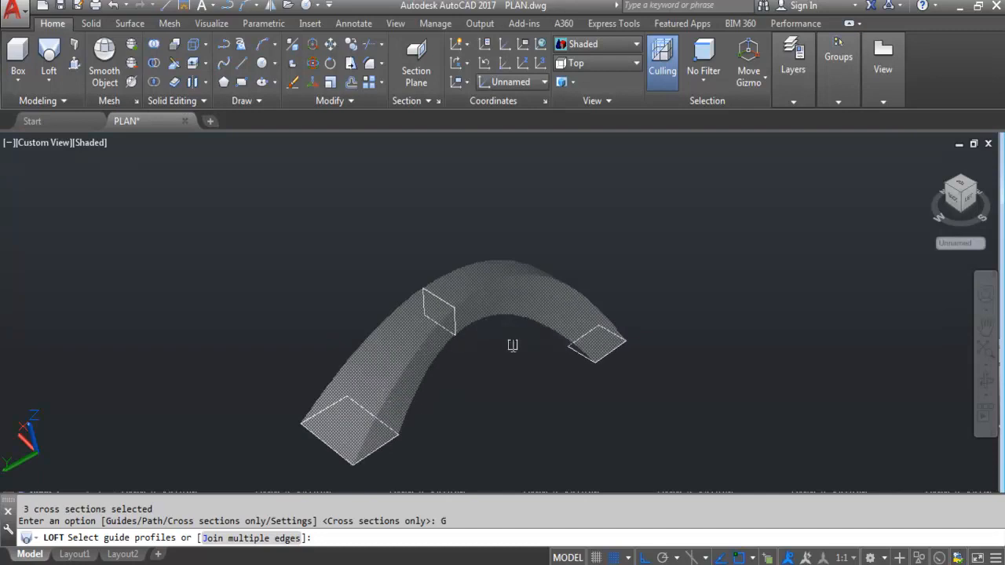
key(Escape)
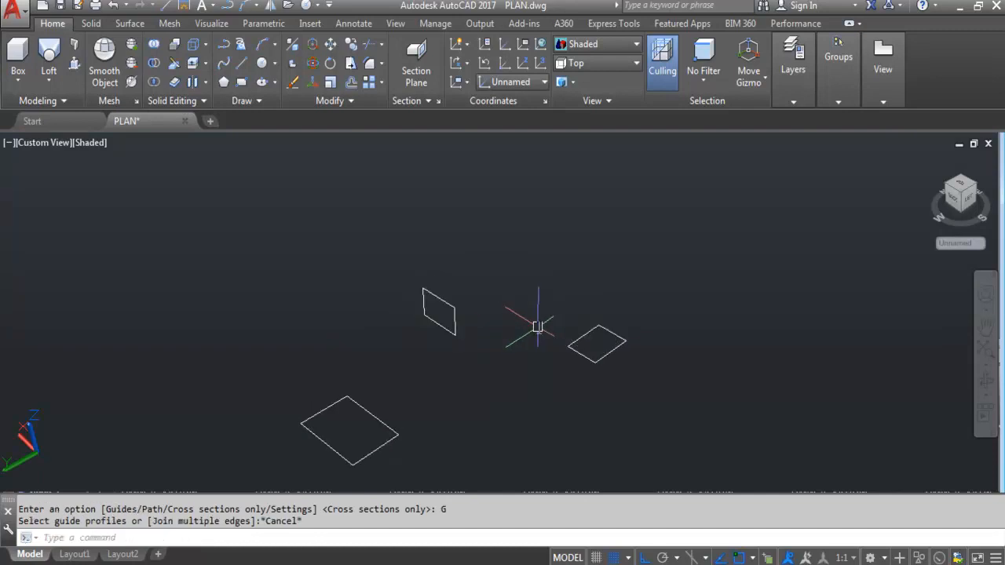